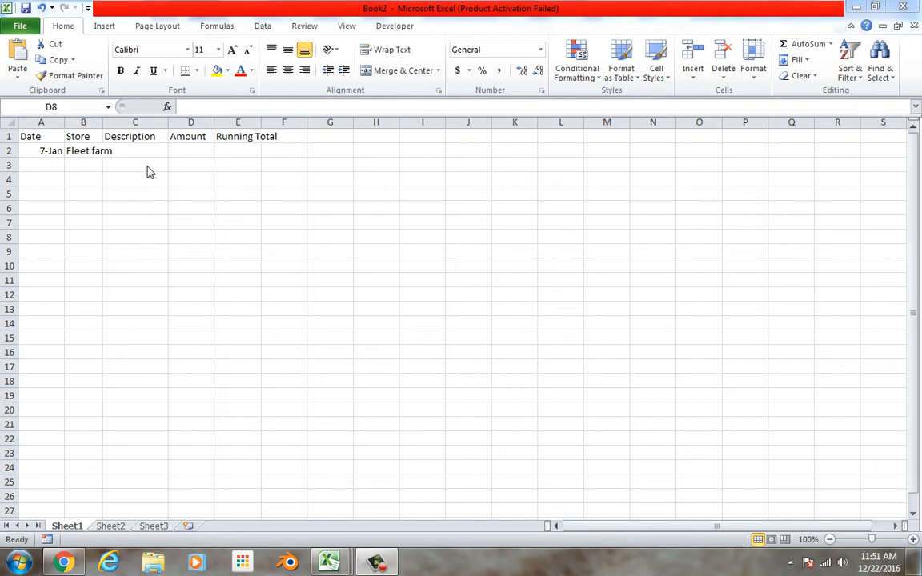
Step: Widen the Store and Description columns to roughly three times their original width
click(104, 126)
drag(106, 129, 220, 133)
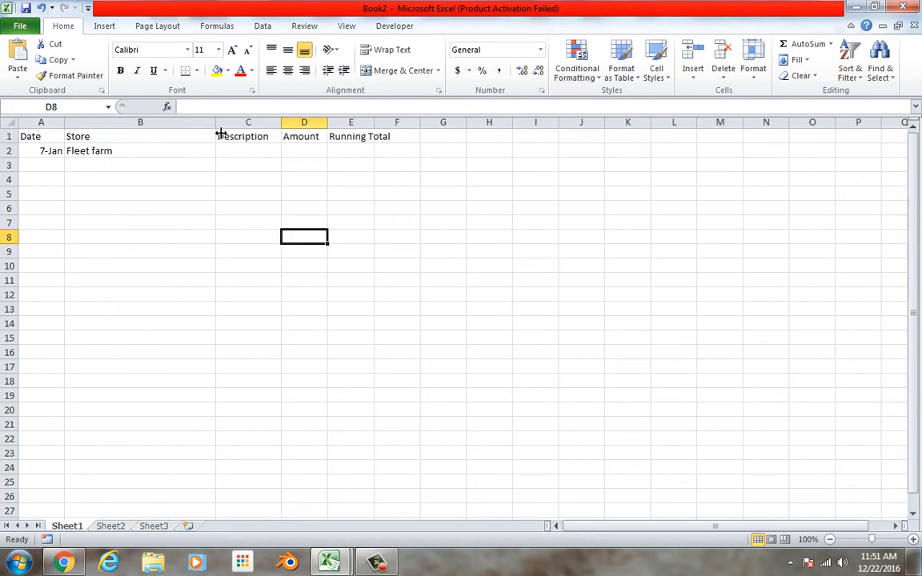
key(ctrl+z)
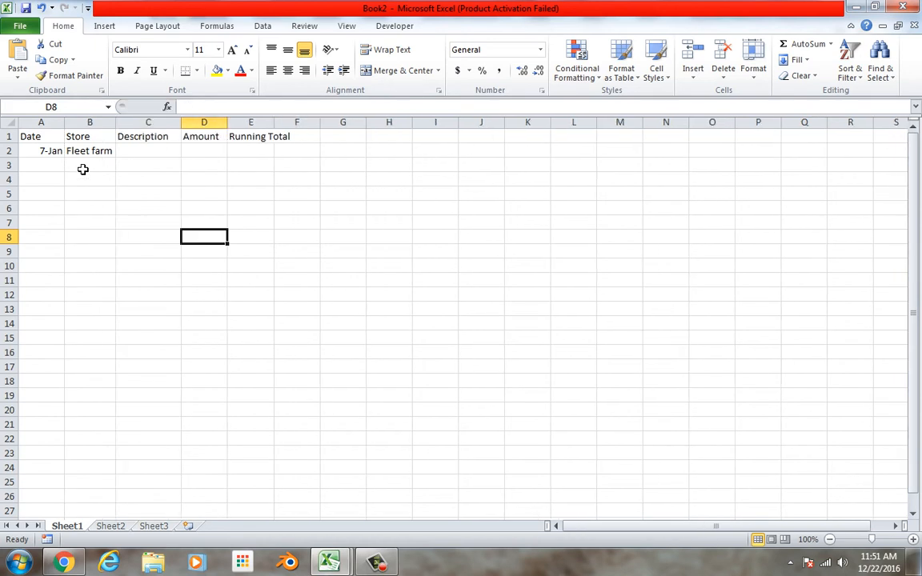
drag(116, 129, 229, 137)
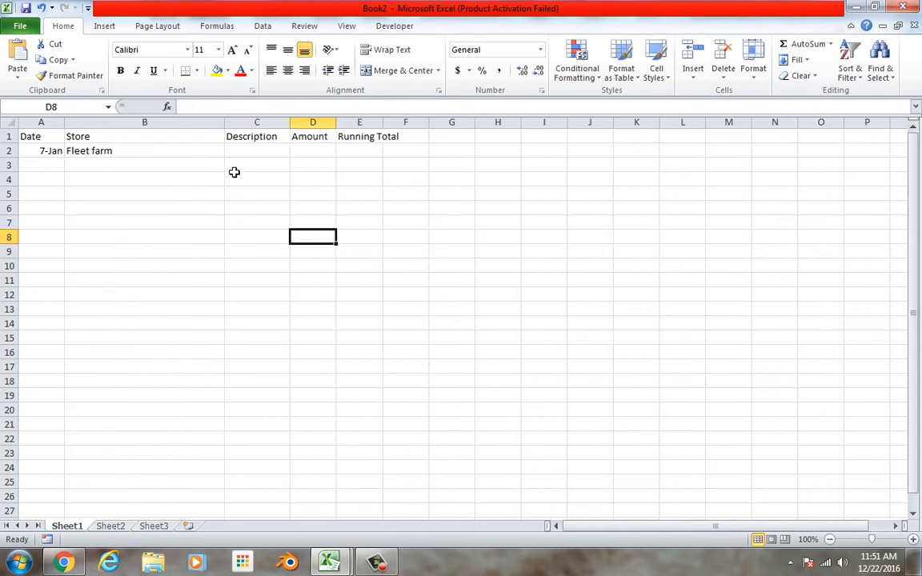
drag(291, 125, 384, 124)
Step: Enter "supplies" as the description for the Fleet farm entry in C2
click(338, 165)
click(336, 154)
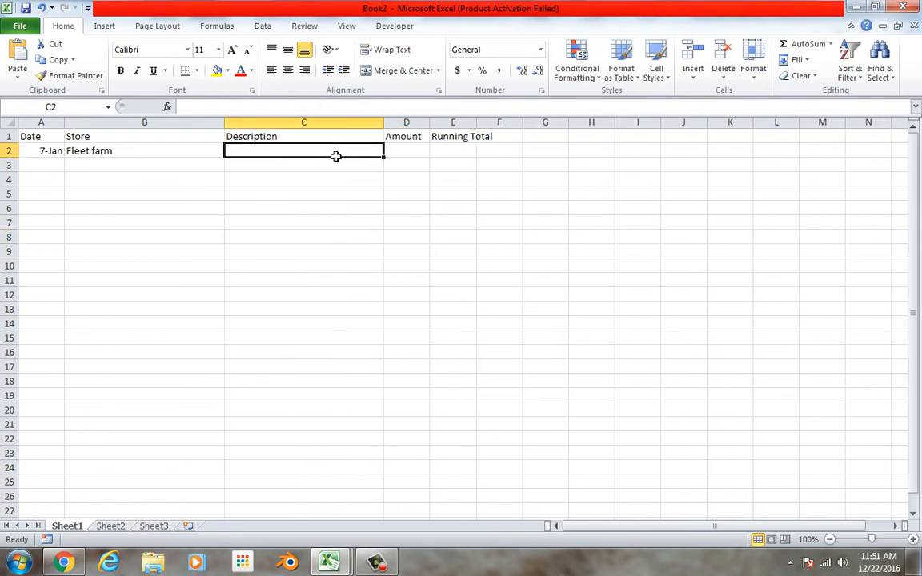
text(Parts)
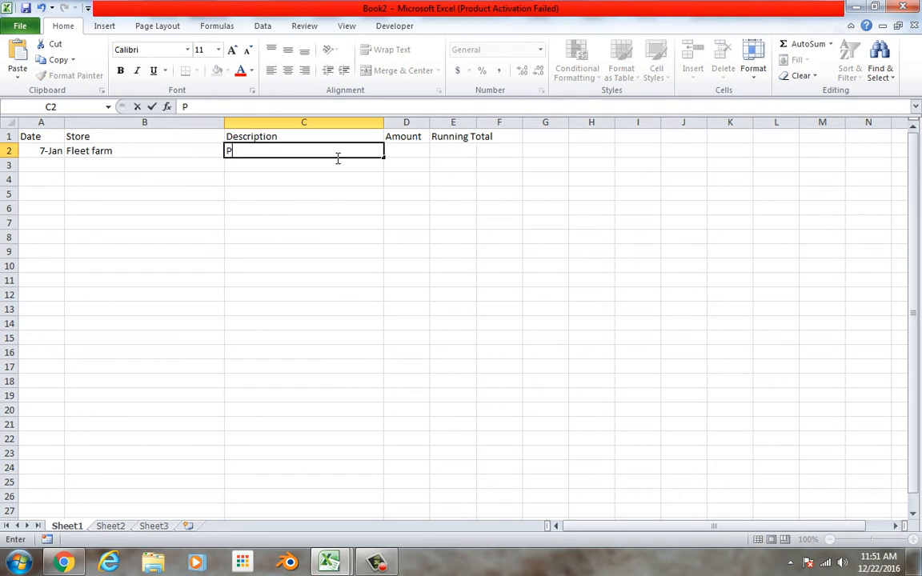
key(BackSpace)
key(BackSpace)
key(BackSpace)
key(BackSpace)
key(BackSpace)
text(supplies)
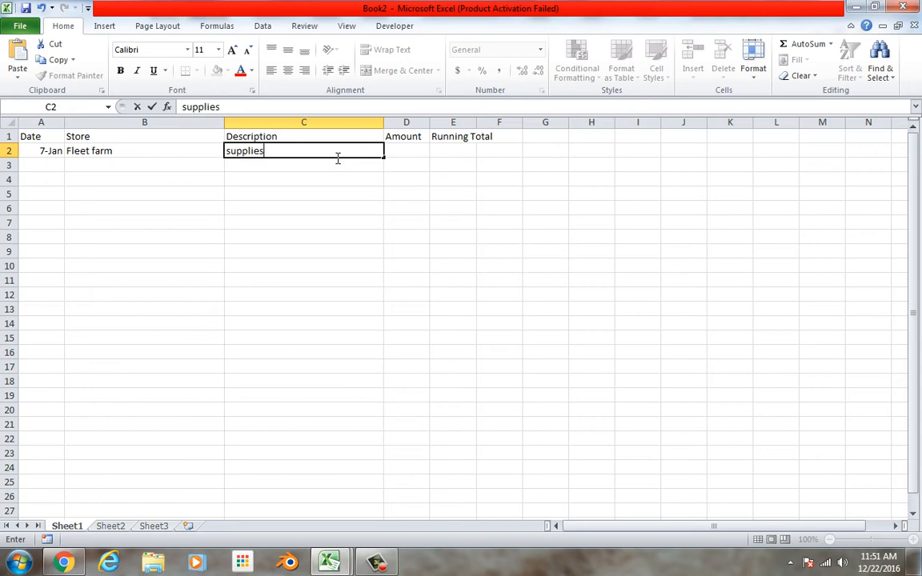
click(329, 168)
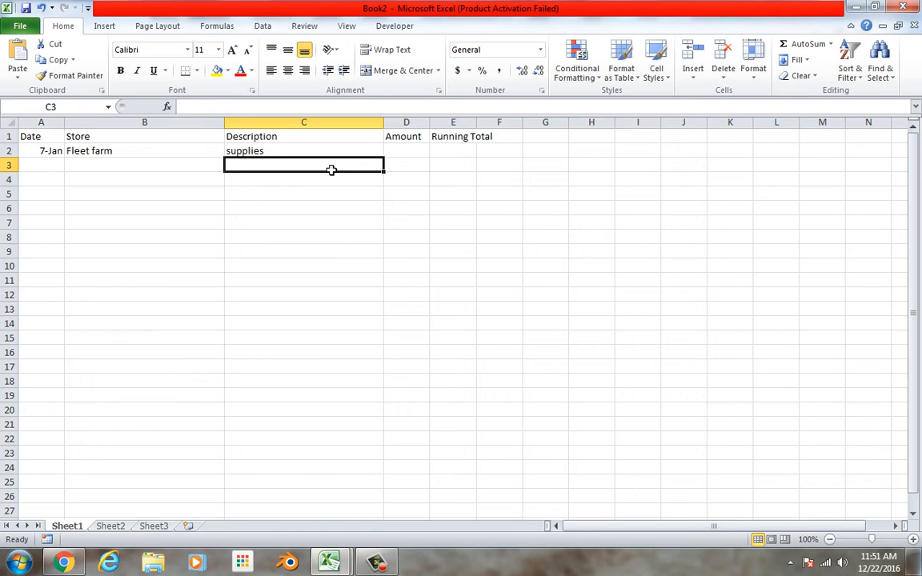
Step: Enter 120.34 as the amount for the Fleet farm entry in D2
click(399, 154)
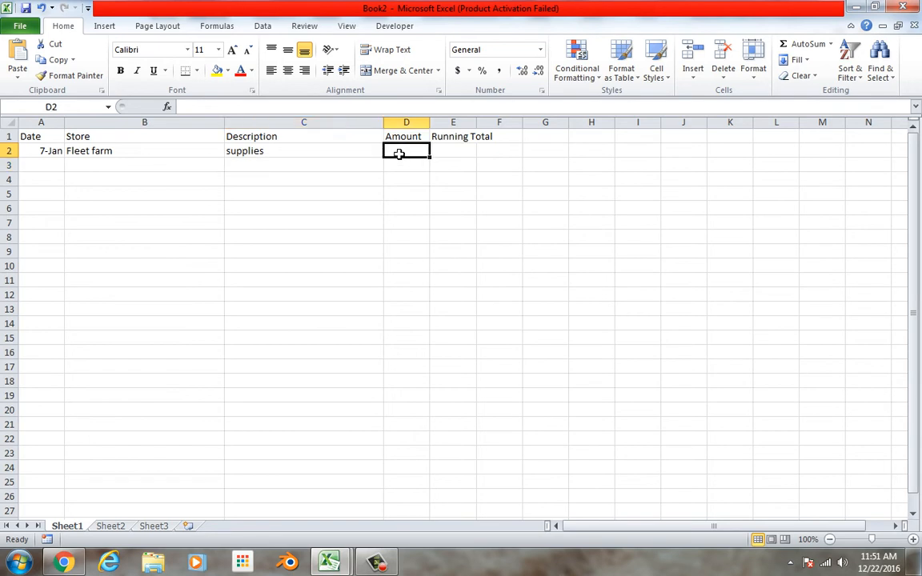
text(1)
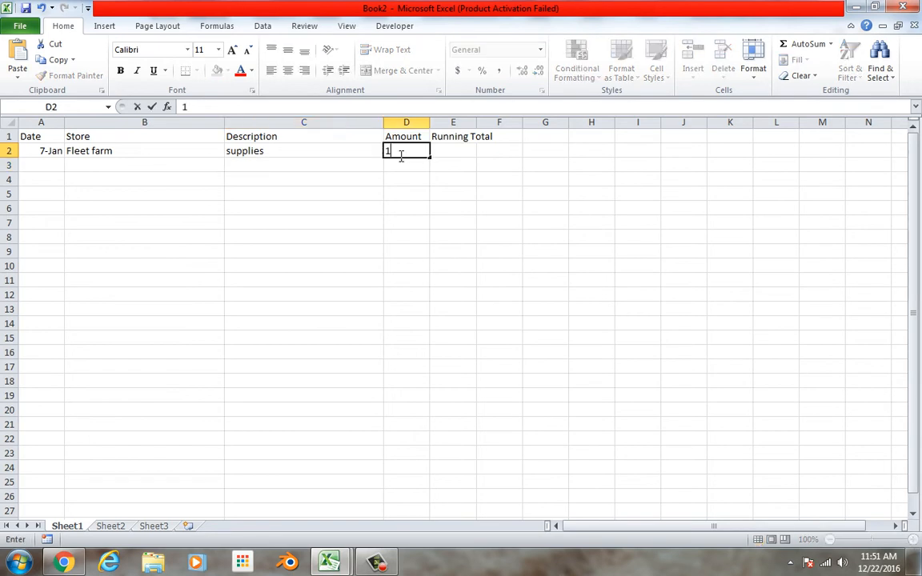
text(20.34)
click(437, 177)
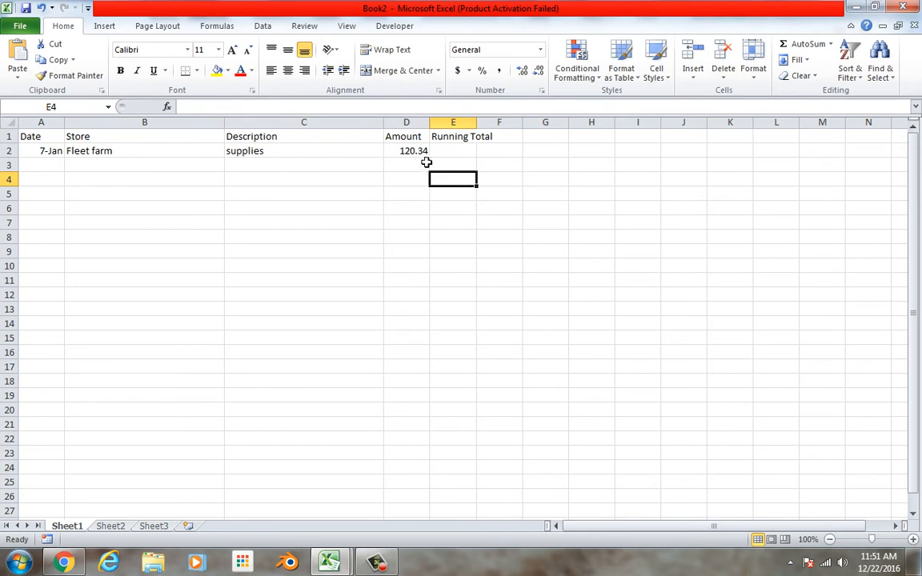
Step: Apply the Accounting number format to the Amount and Running Total columns and widen both to fit their headers
drag(429, 123, 448, 136)
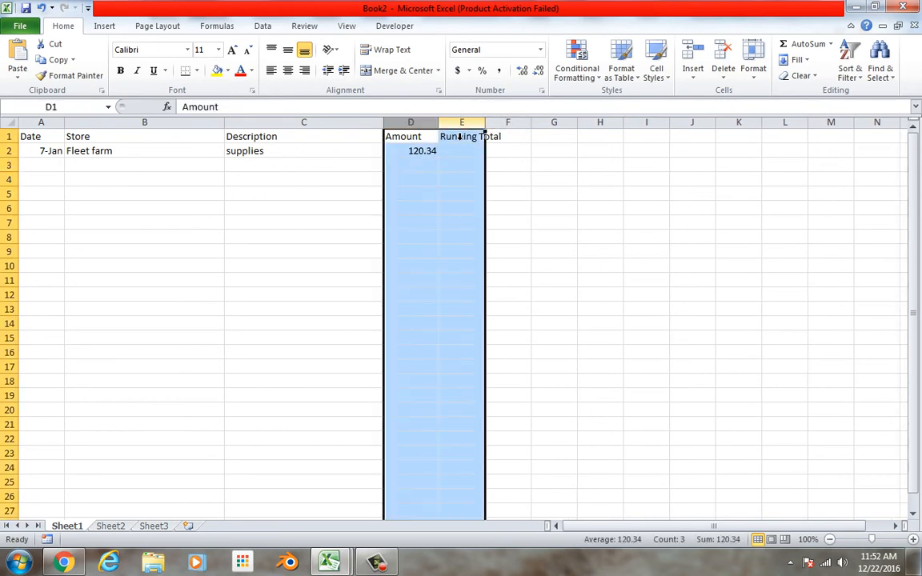
click(458, 73)
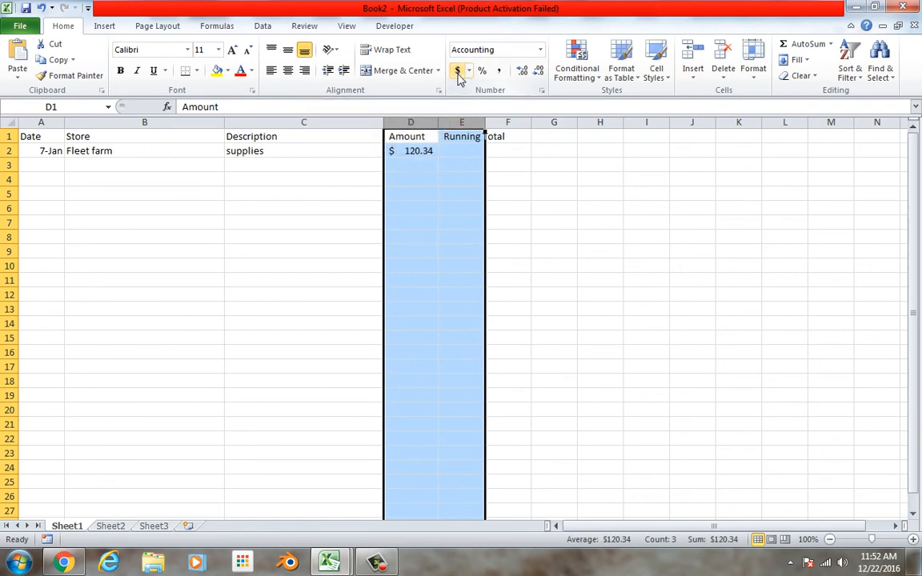
drag(490, 132, 525, 134)
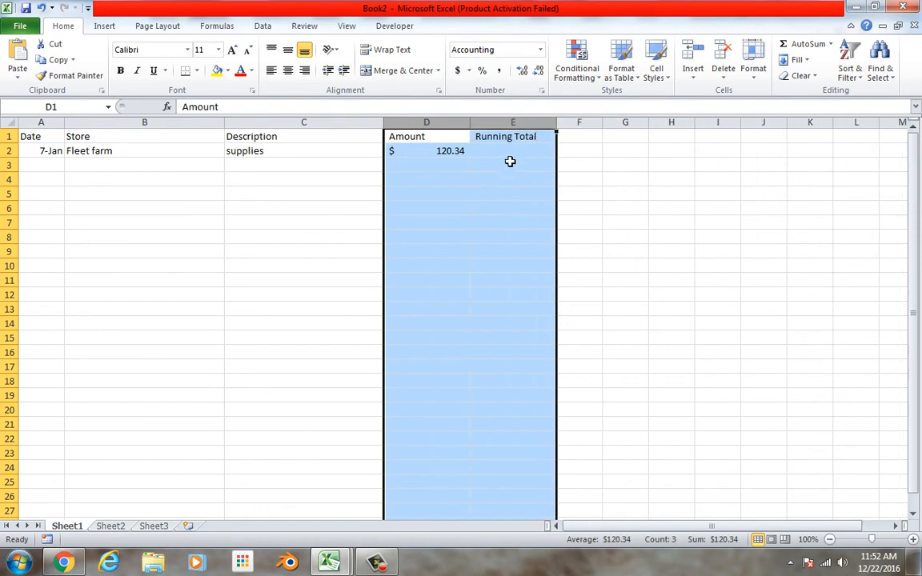
Step: Start the running total in E2 with the formula =D2
click(506, 154)
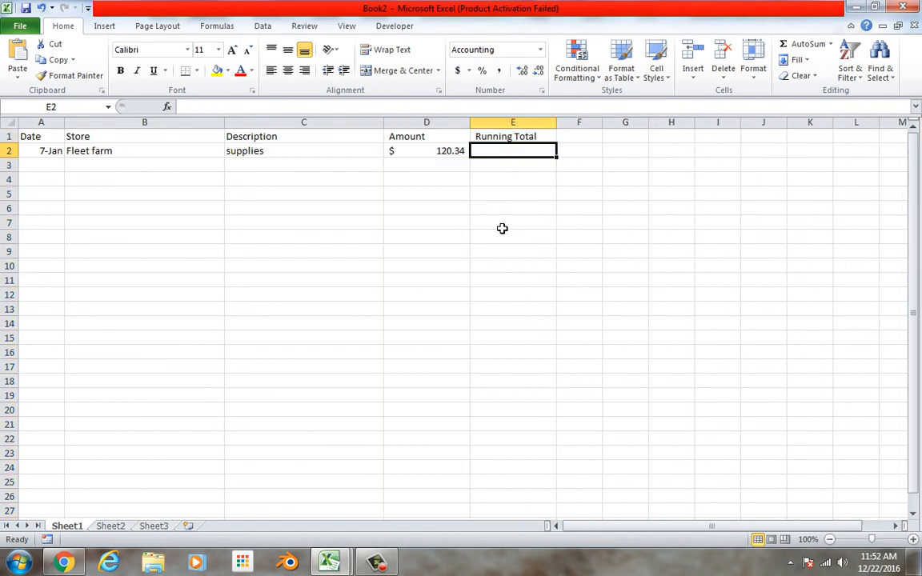
text(=)
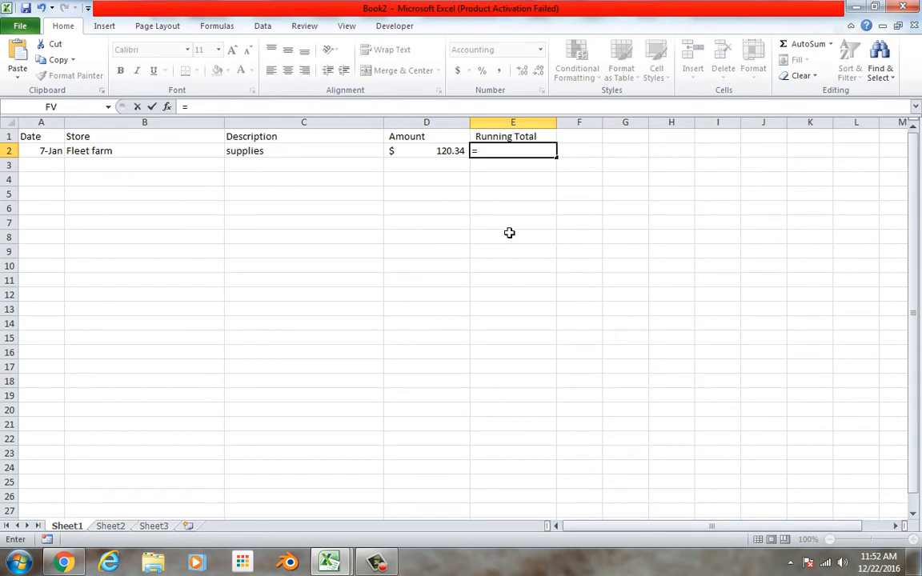
click(465, 154)
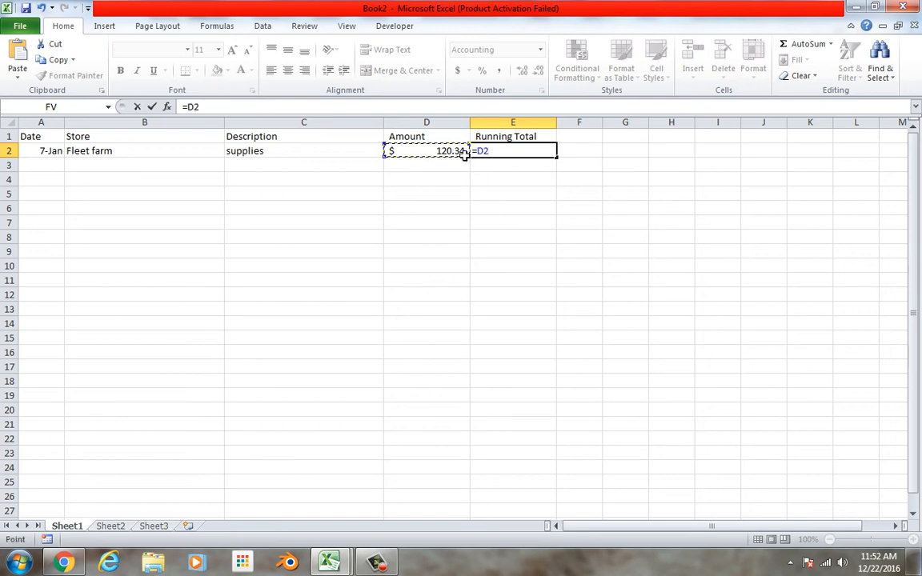
key(Return)
Step: Enter the formula =SUM(D2:D3) in E3 to total the first two amounts
text(=)
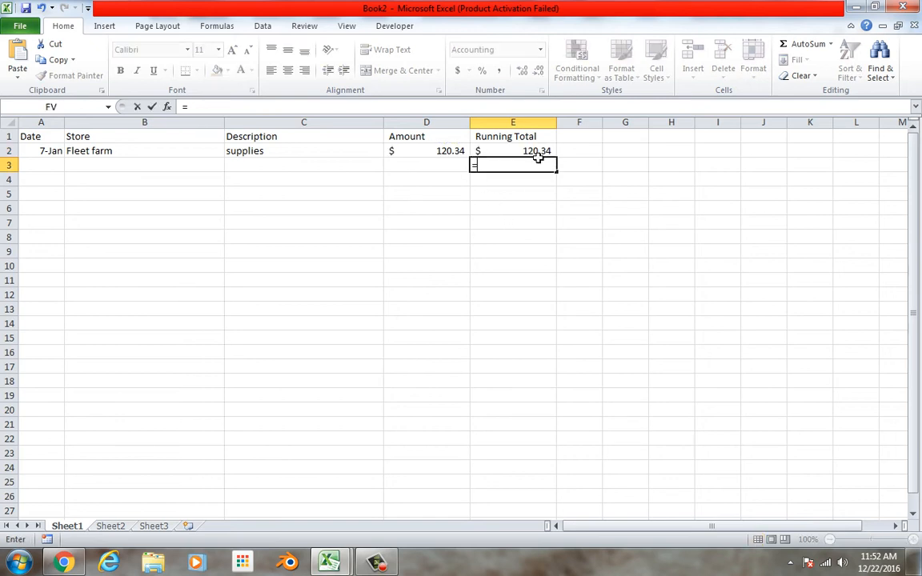
click(456, 171)
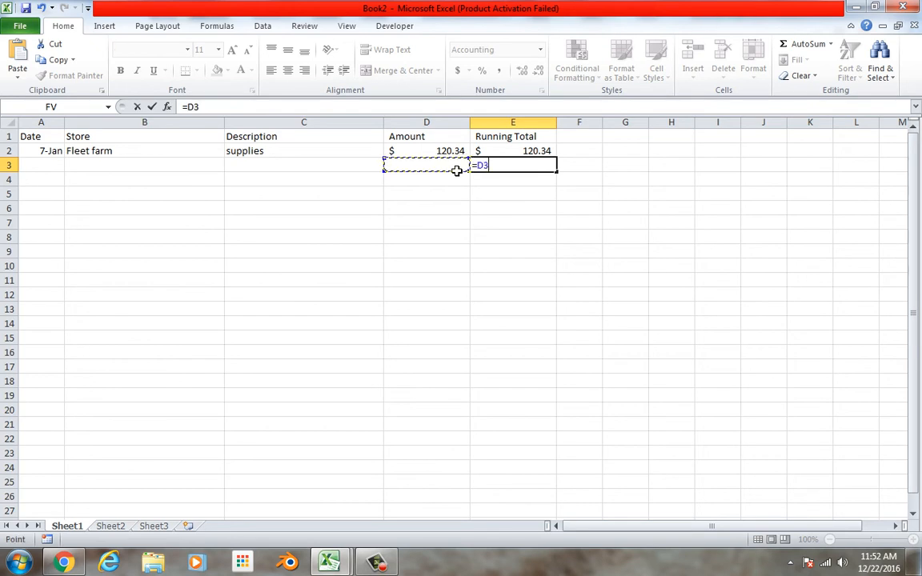
key(BackSpace)
key(BackSpace)
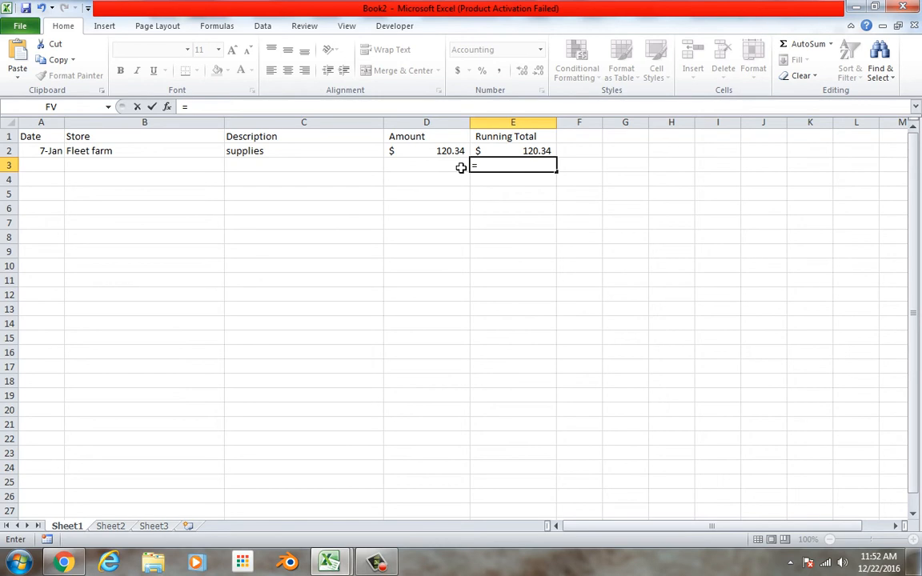
text(sum()
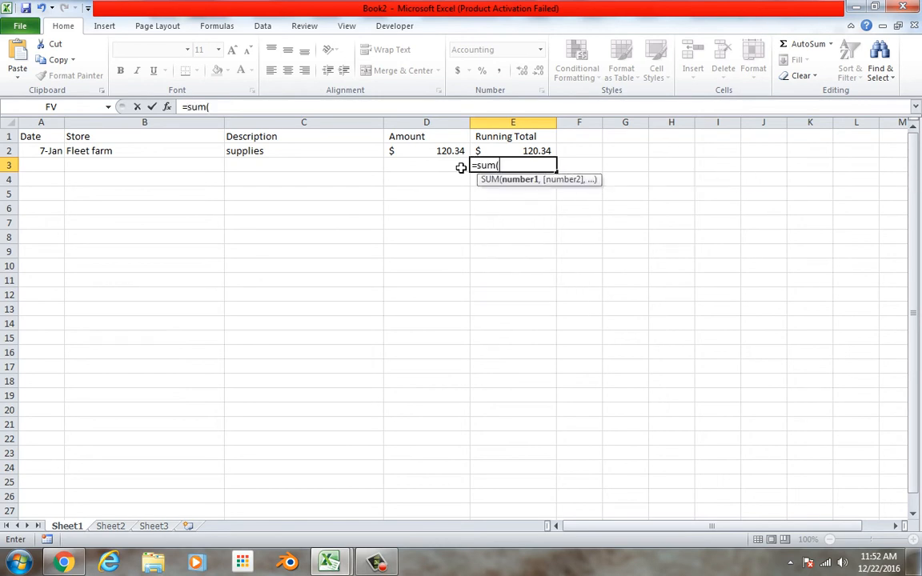
drag(461, 167, 462, 153)
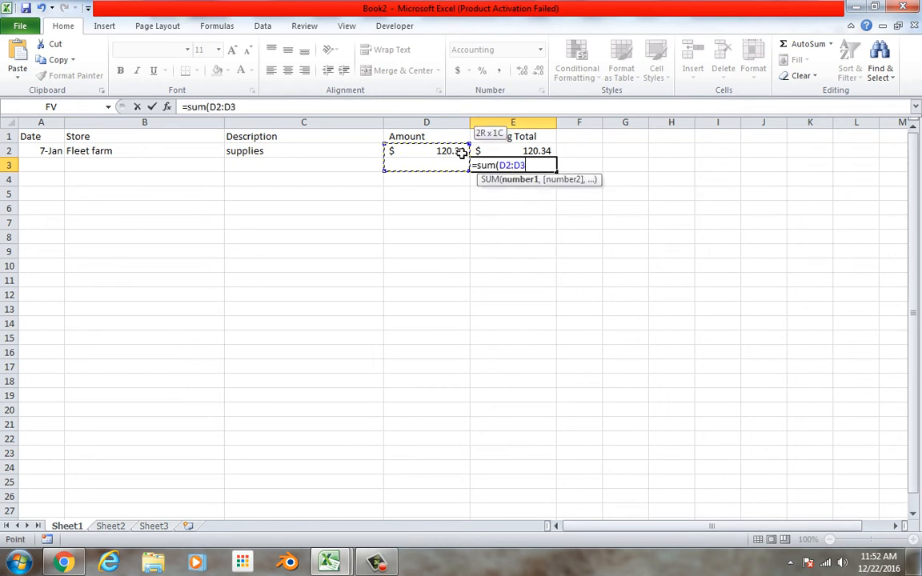
key(Return)
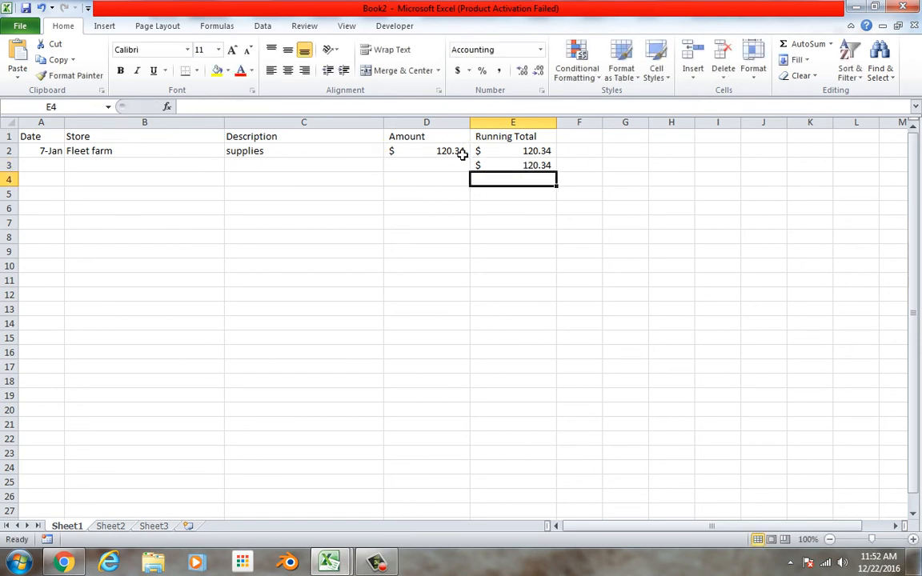
Step: Fill the E3 formula down through E5 and open the copied formula in E4 to check its cell references
click(532, 166)
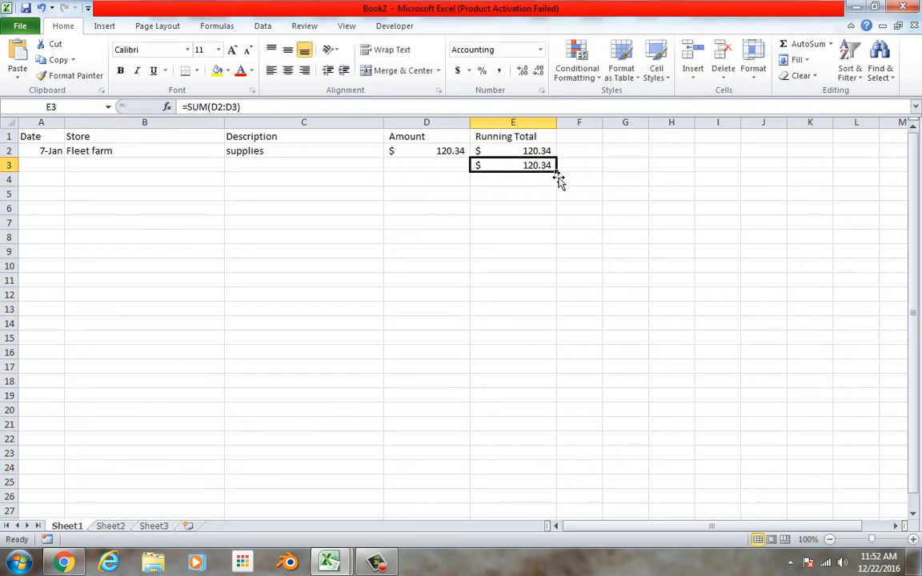
drag(562, 180, 562, 202)
click(545, 185)
double_click(548, 189)
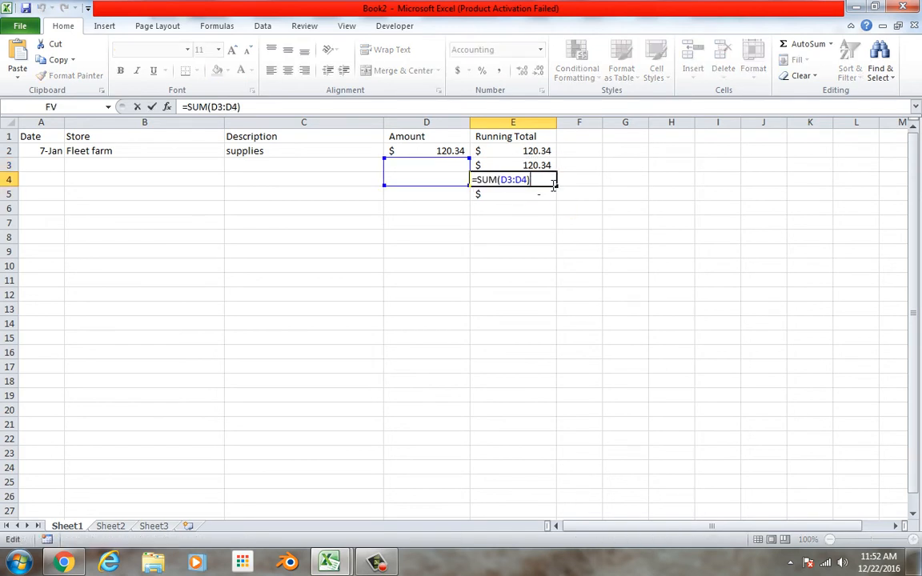
key(F1)
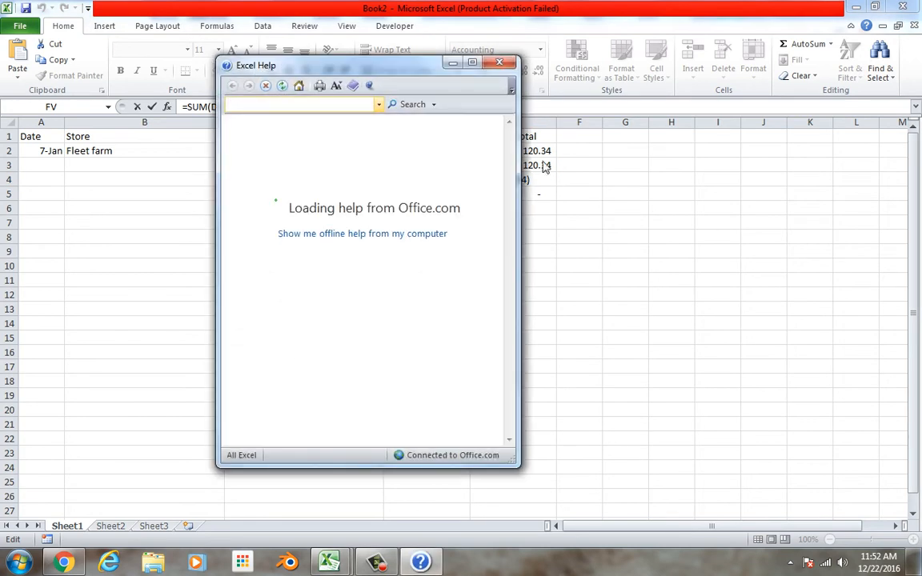
click(504, 63)
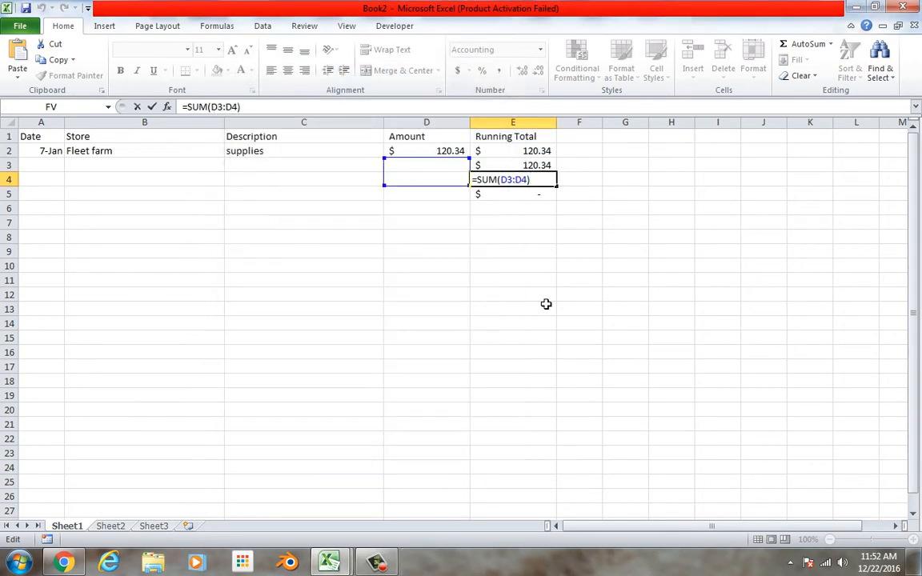
click(376, 562)
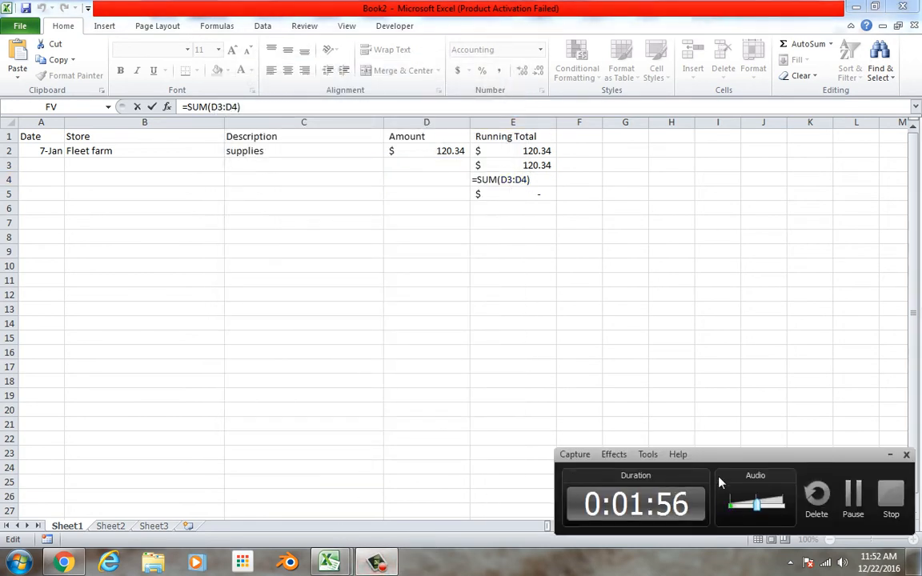
click(853, 496)
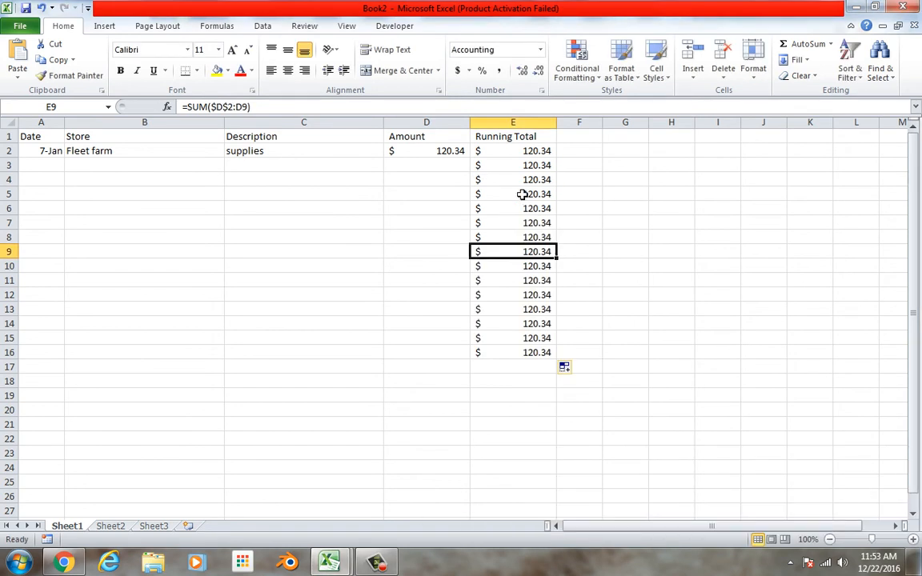
Step: Delete the running total formula from E3, leaving the cell empty and selected
double_click(526, 167)
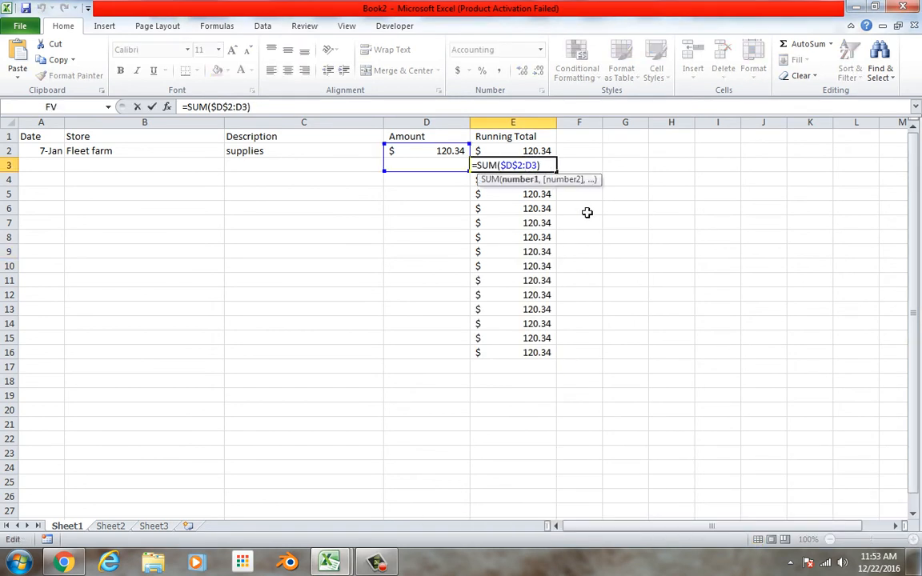
click(517, 166)
key(BackSpace)
key(BackSpace)
key(BackSpace)
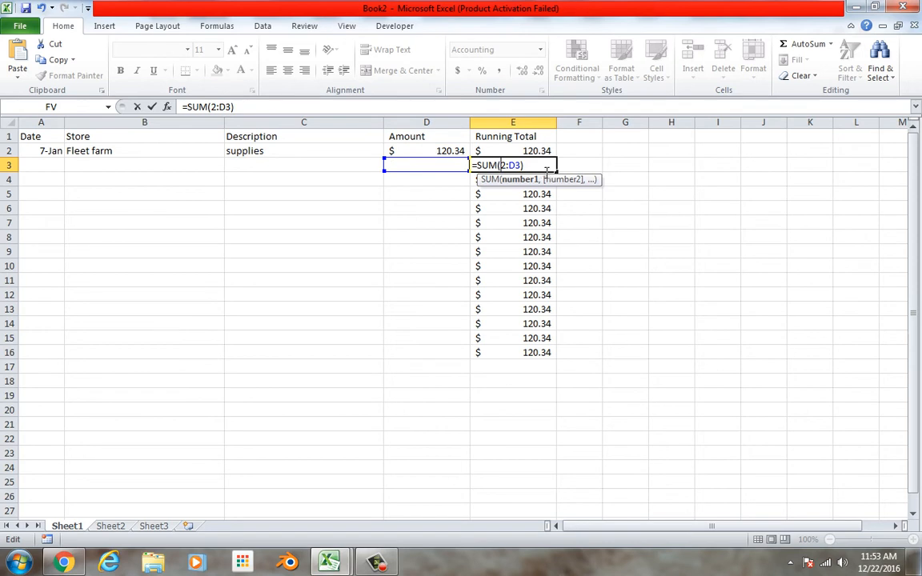
drag(550, 171, 459, 158)
key(BackSpace)
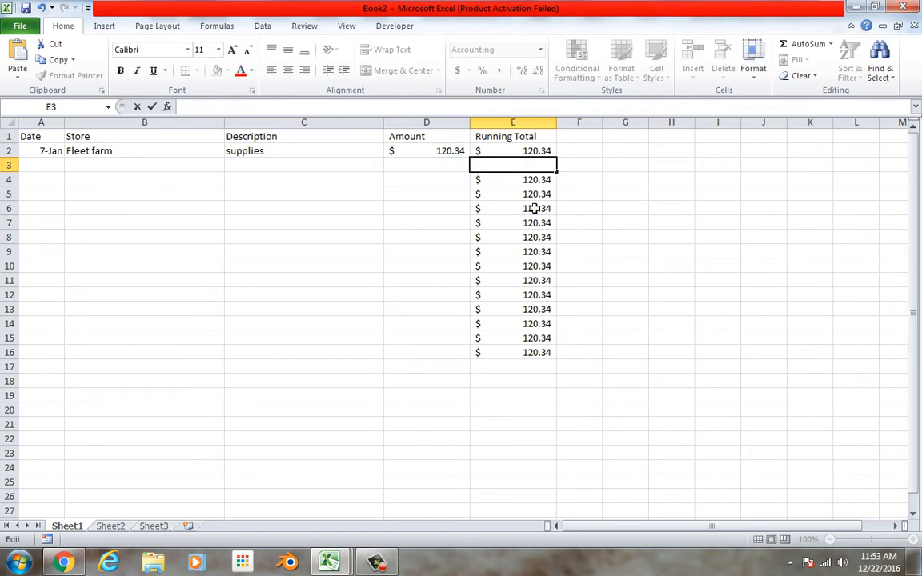
click(592, 212)
click(539, 168)
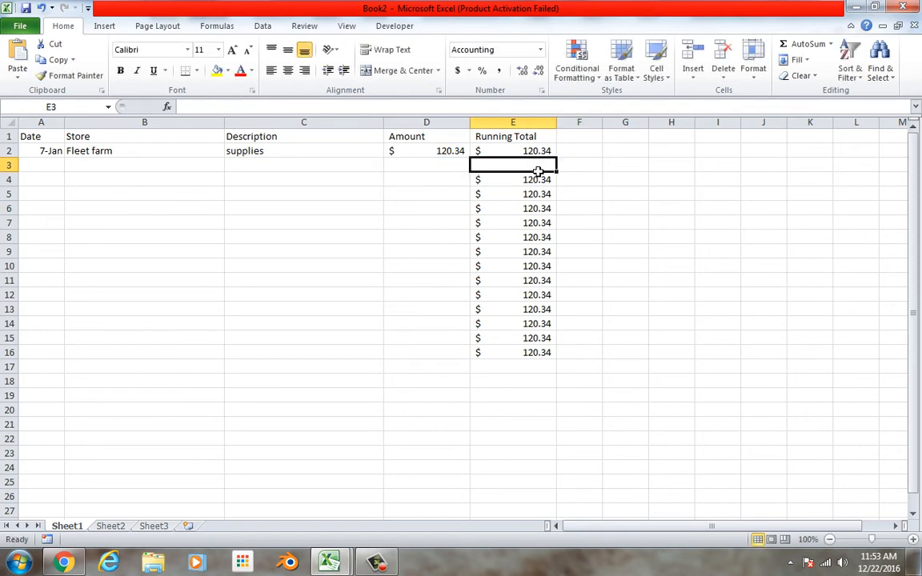
Step: Enter =SUM($D$2:D3) in E3 with an absolute starting cell and fill the formula down through E16
text(=sum)
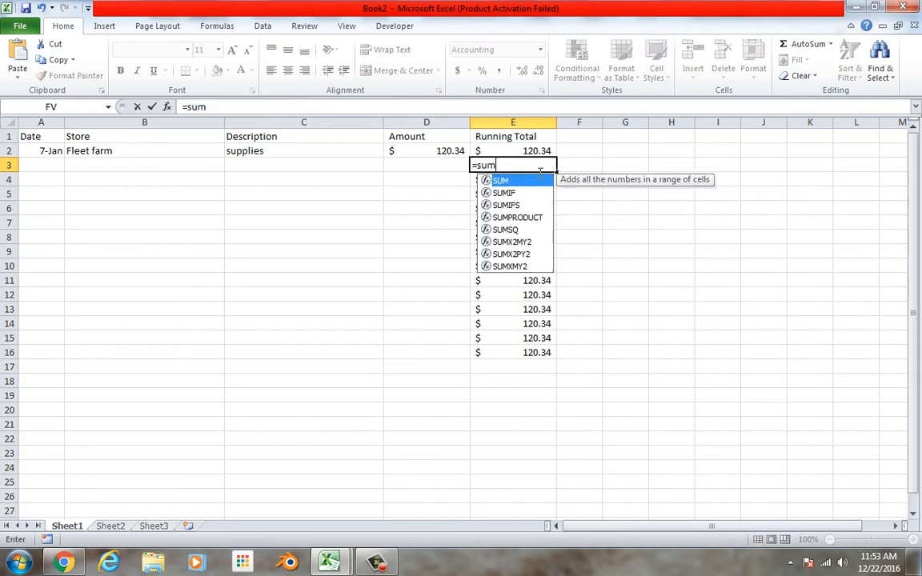
text(()
drag(461, 151, 462, 167)
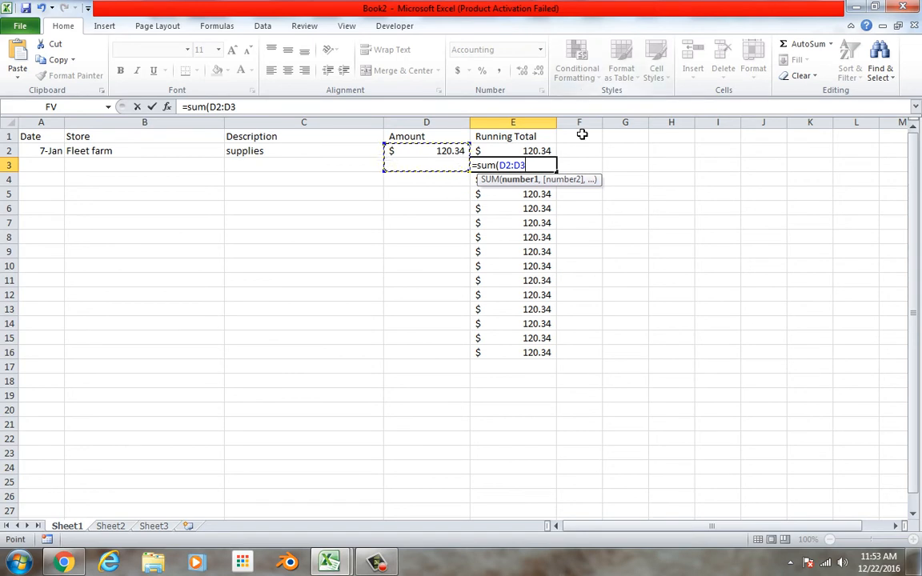
text())
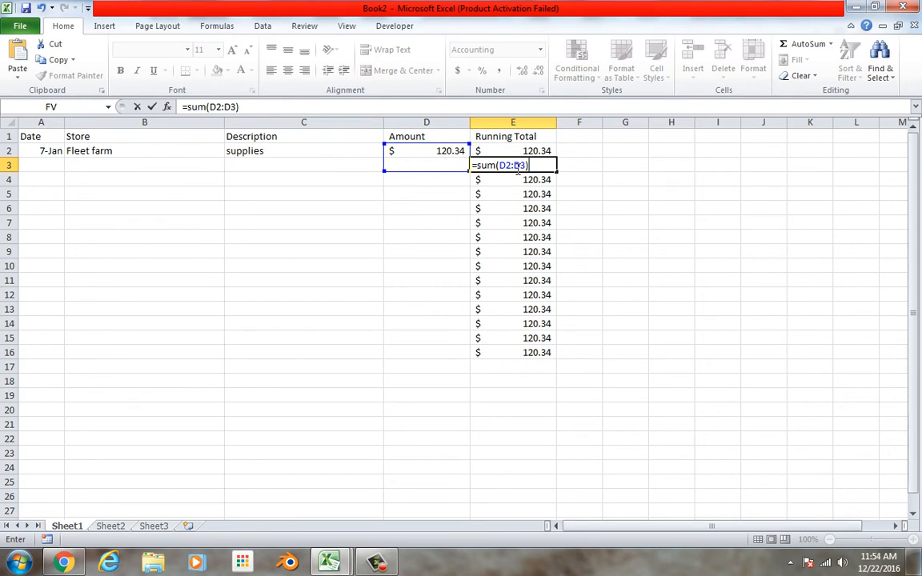
key(F2)
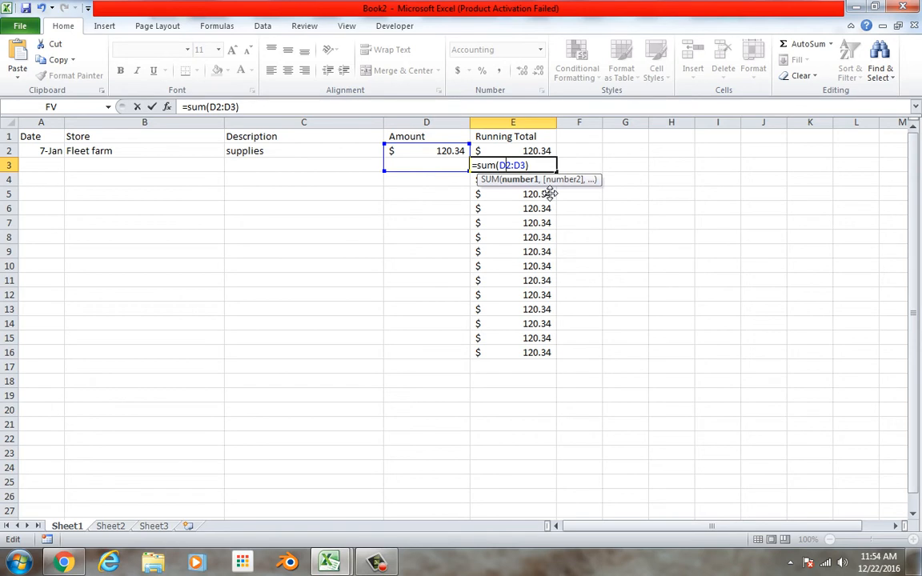
key(F4)
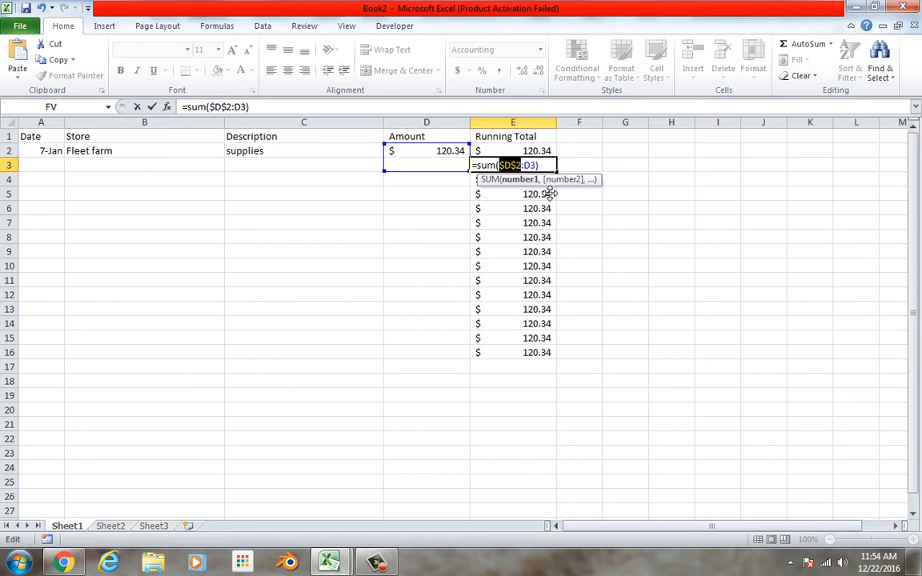
key(Return)
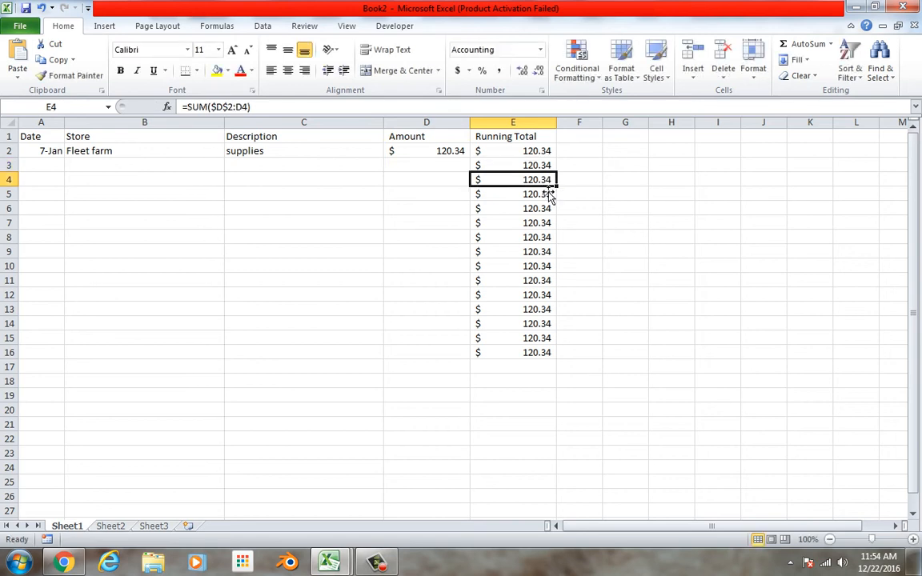
key(Up)
drag(563, 176, 574, 363)
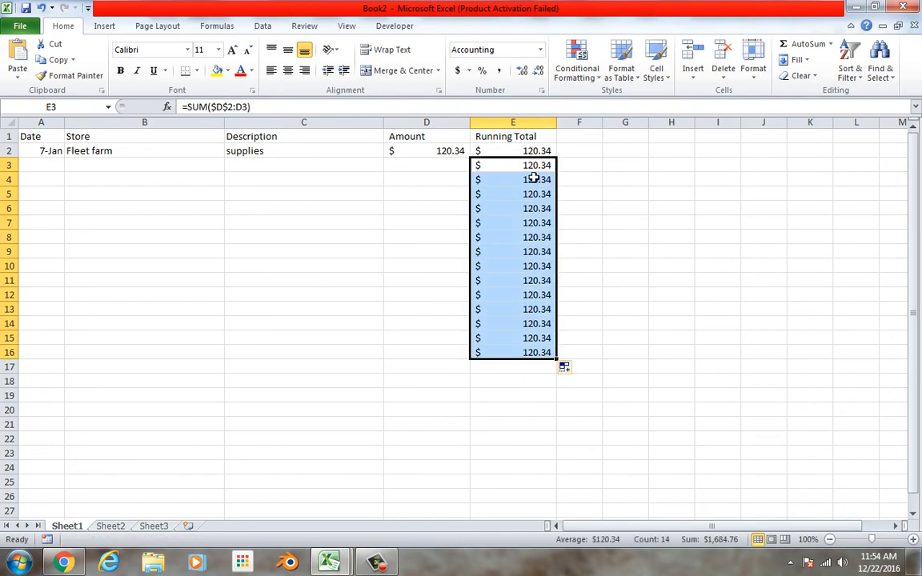
Step: Inspect the copied formulas in E4, E5 and E6 to check their cell references, leaving each one unedited
double_click(491, 180)
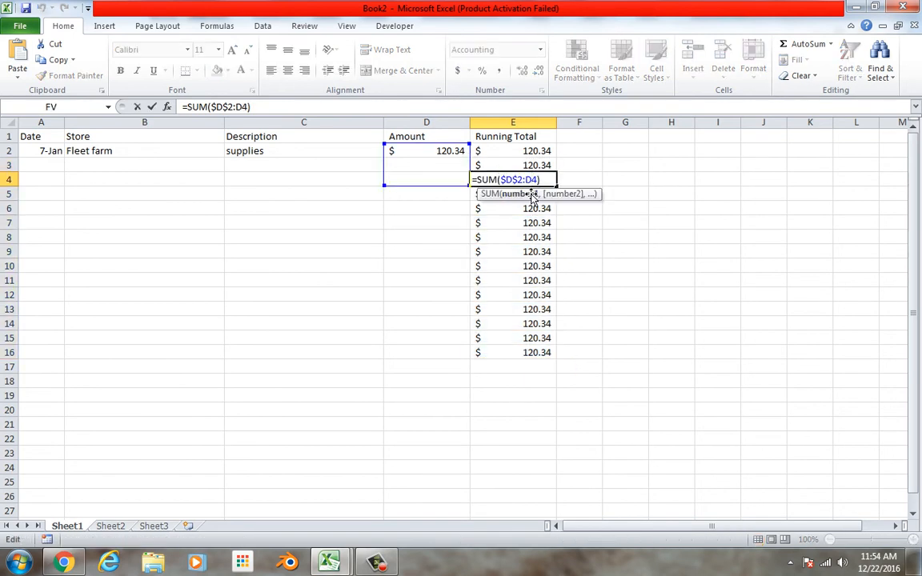
key(Escape)
double_click(530, 200)
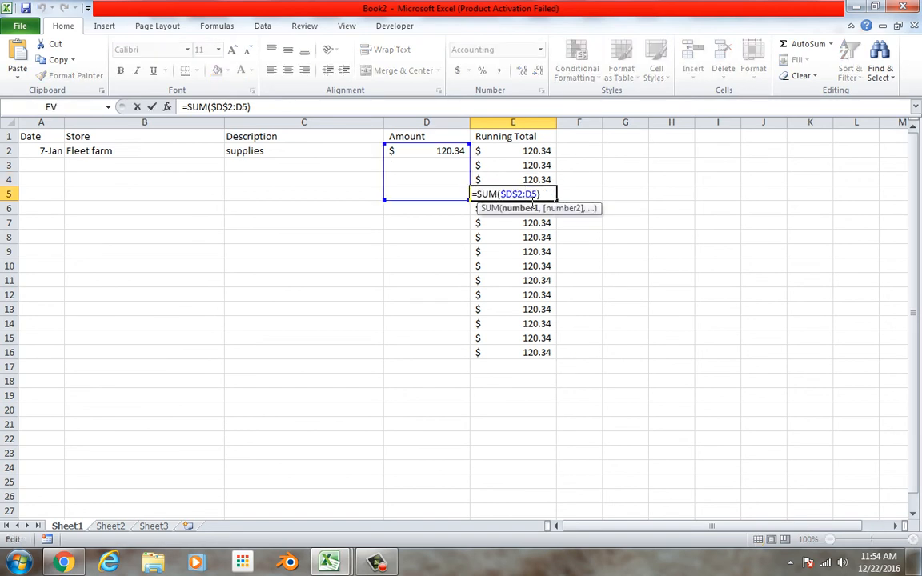
key(Escape)
double_click(532, 213)
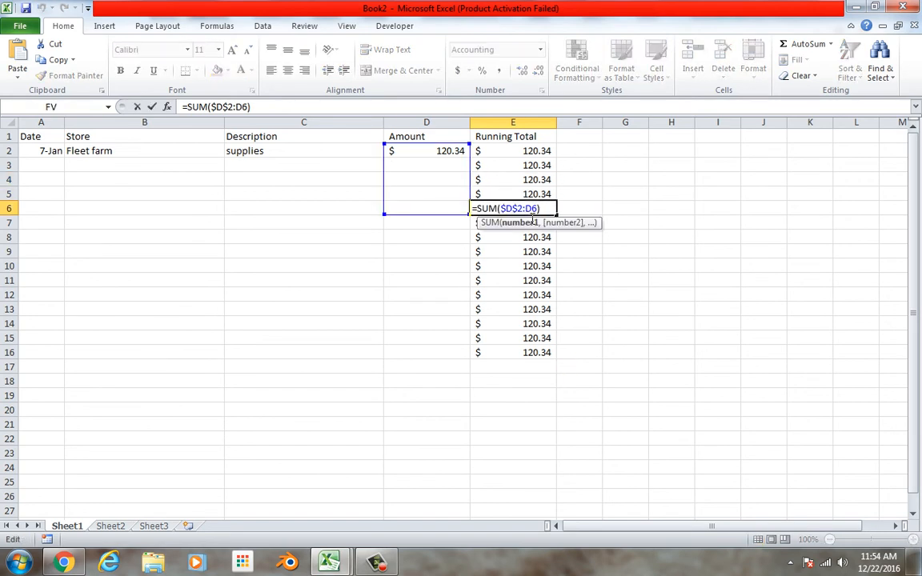
key(Escape)
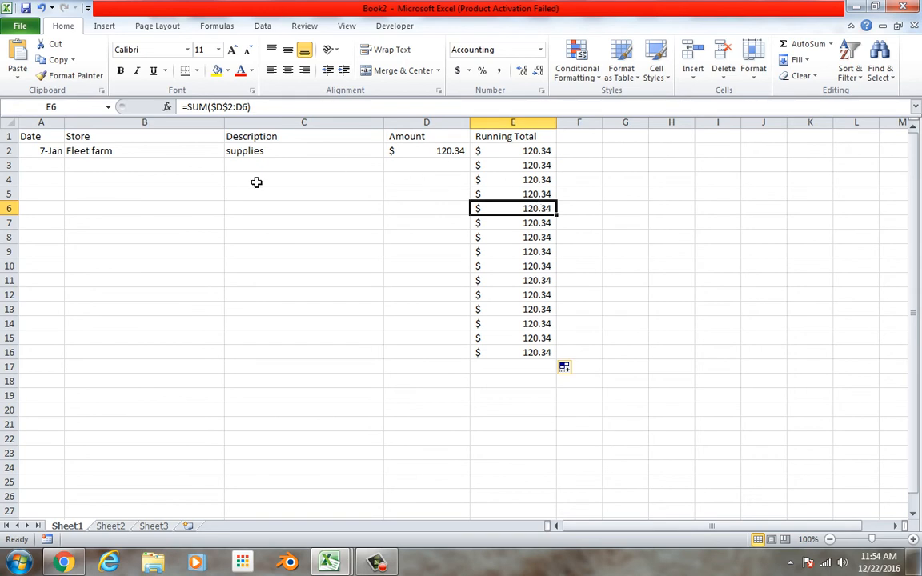
Step: Enter a second expense in row 3 with the date jan 19, store John Deere and description Part
click(58, 164)
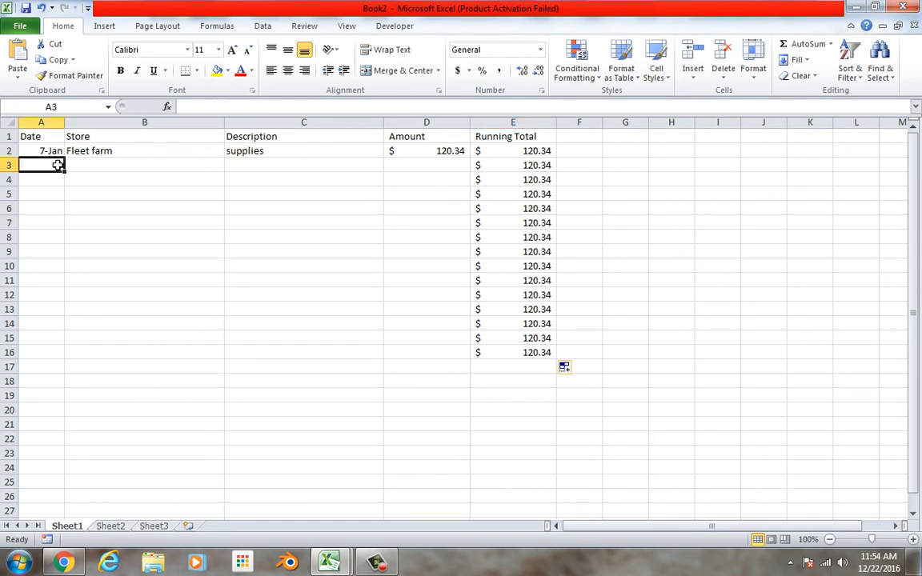
text(jan)
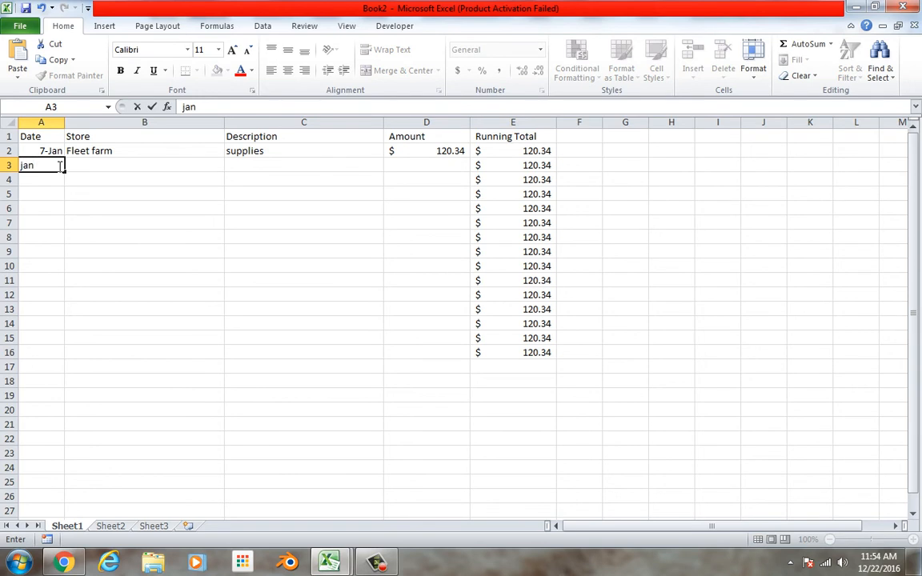
text( 19)
key(Tab)
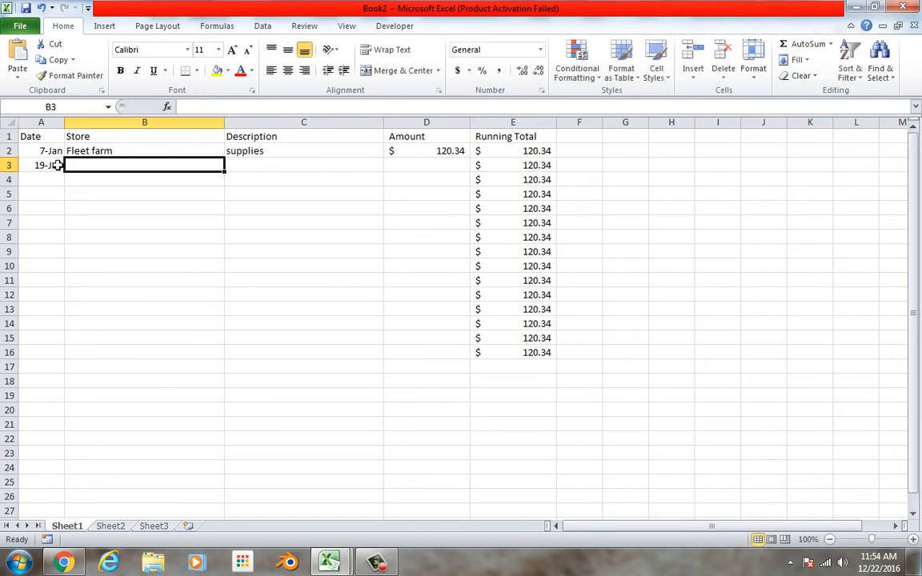
text(John )
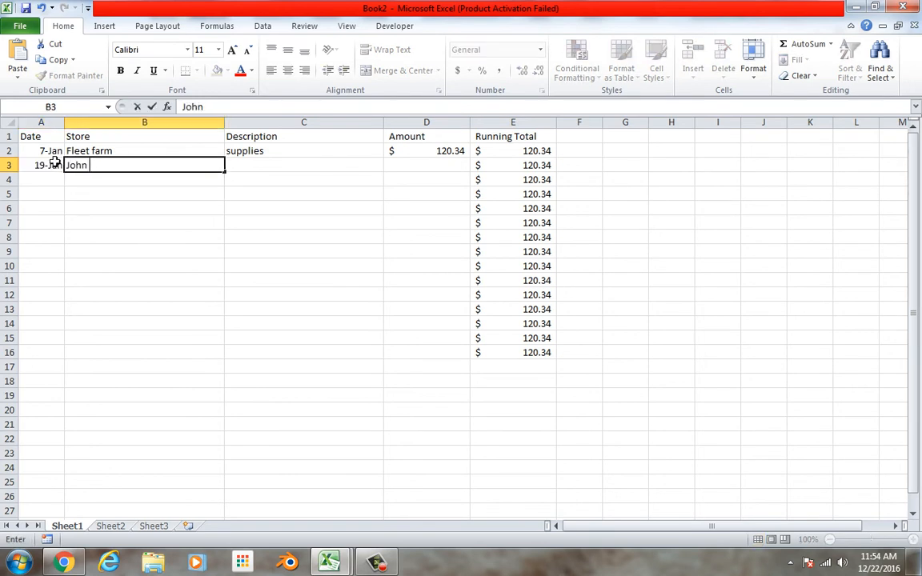
text(Deere)
key(Tab)
text(Part)
key(Tab)
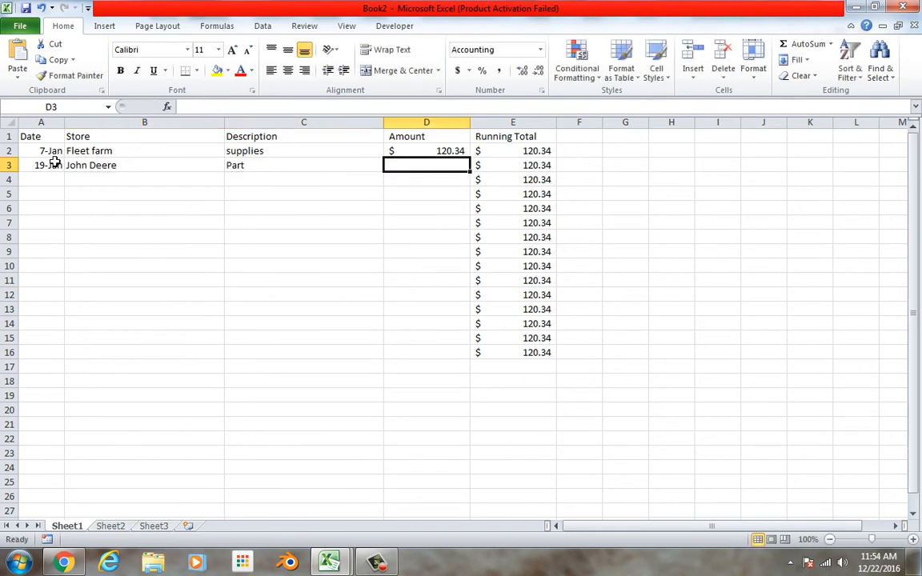
Step: Correct the description in C3 to Parts
click(250, 169)
double_click(250, 169)
text(s)
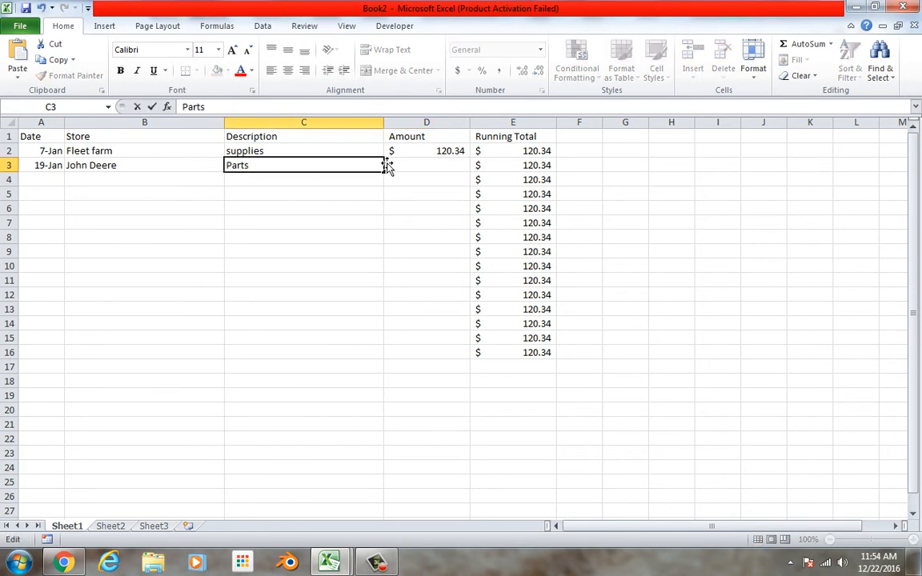
click(400, 207)
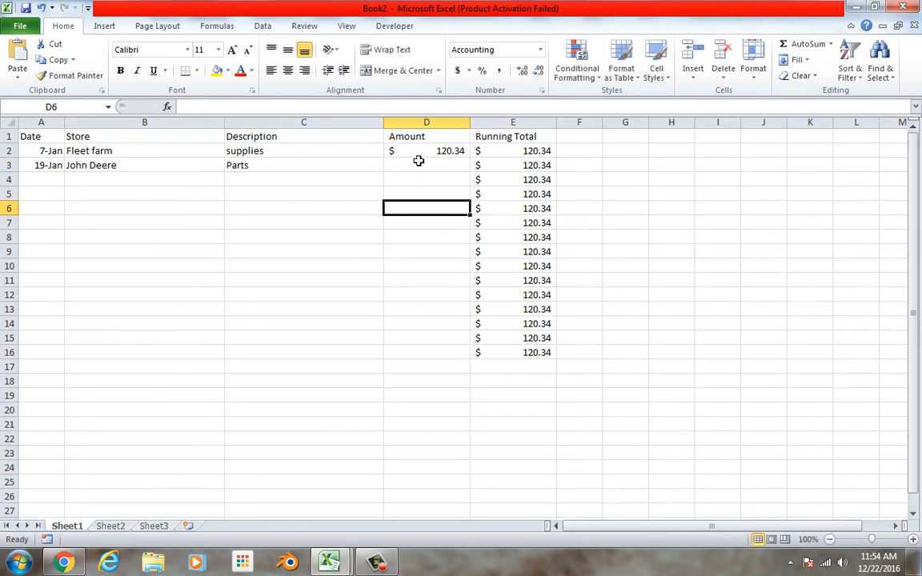
Step: Insert a new column before the Amount column and enter manure spreader chain in D3
right_click(403, 125)
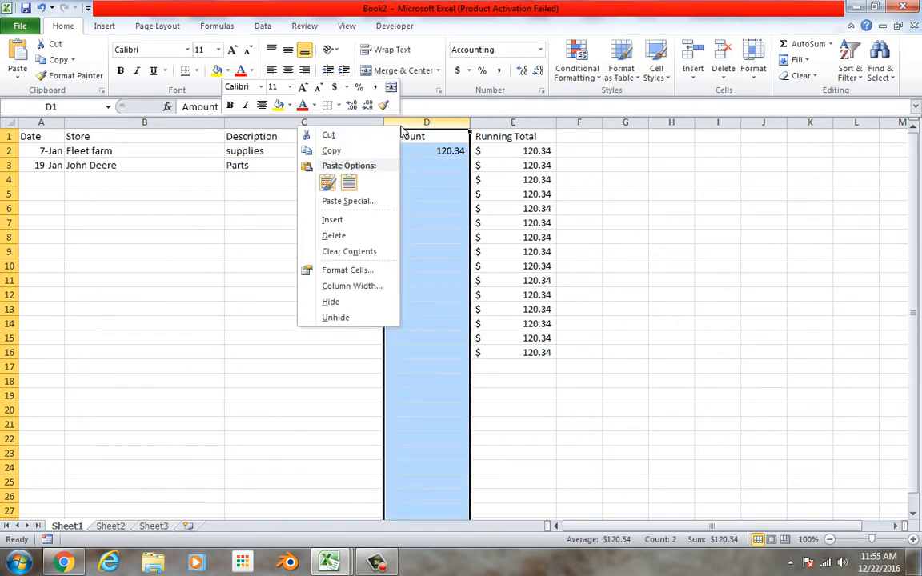
click(346, 221)
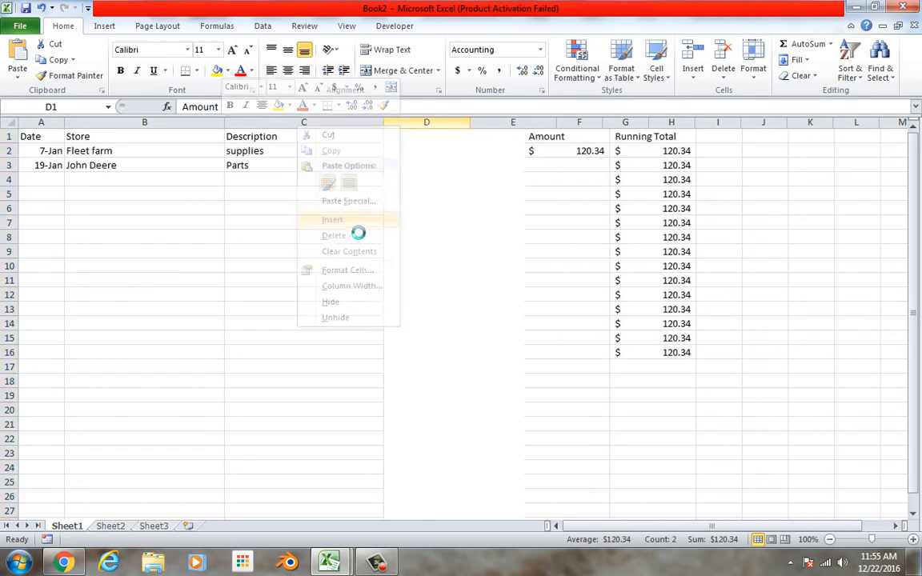
click(455, 167)
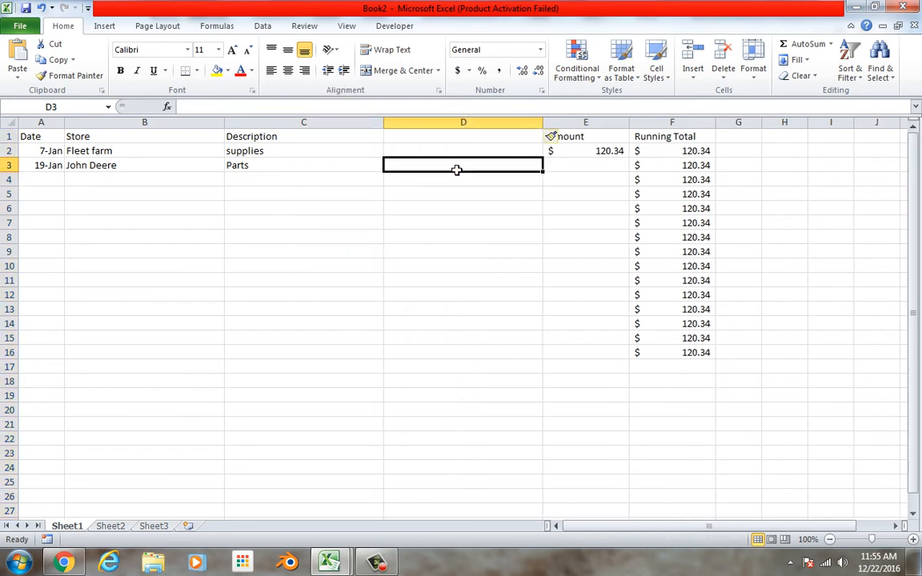
text(manure spreader chain)
click(513, 199)
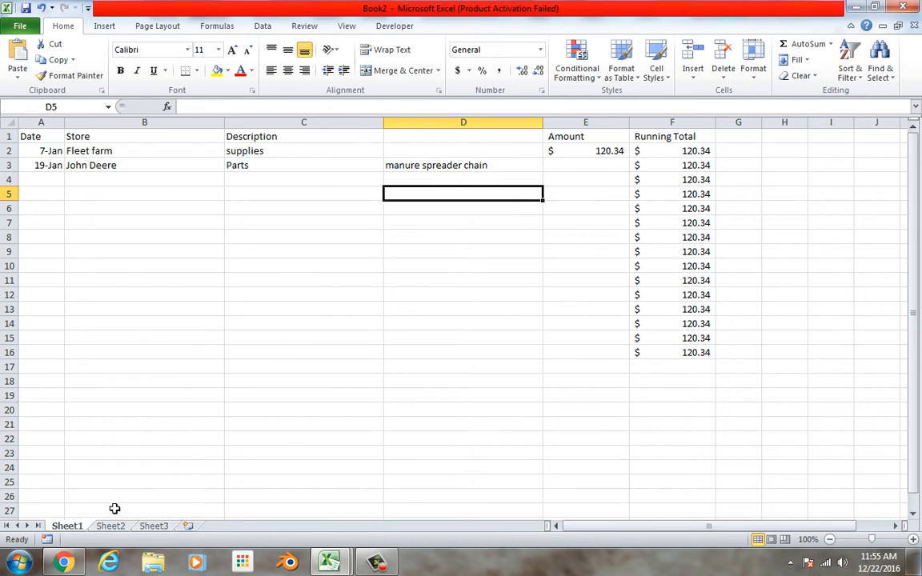
click(378, 562)
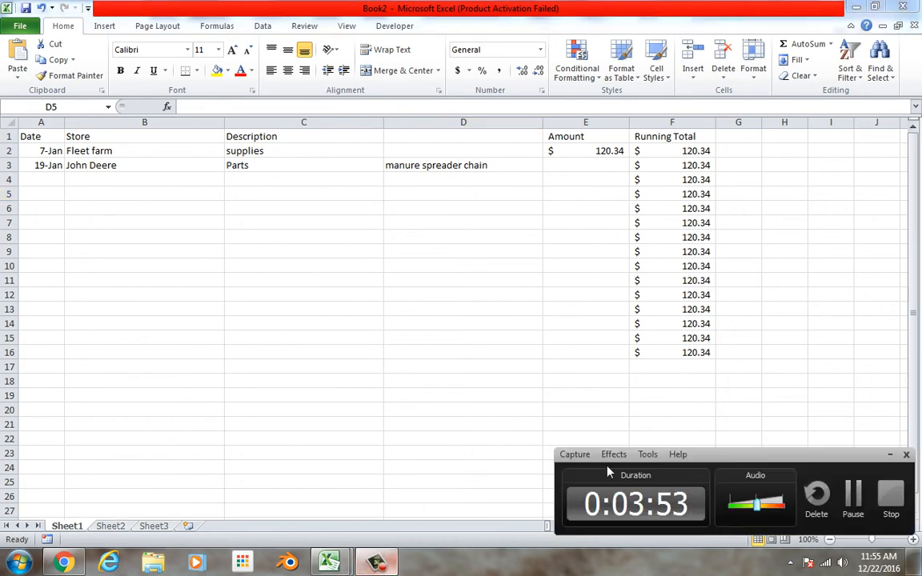
click(852, 505)
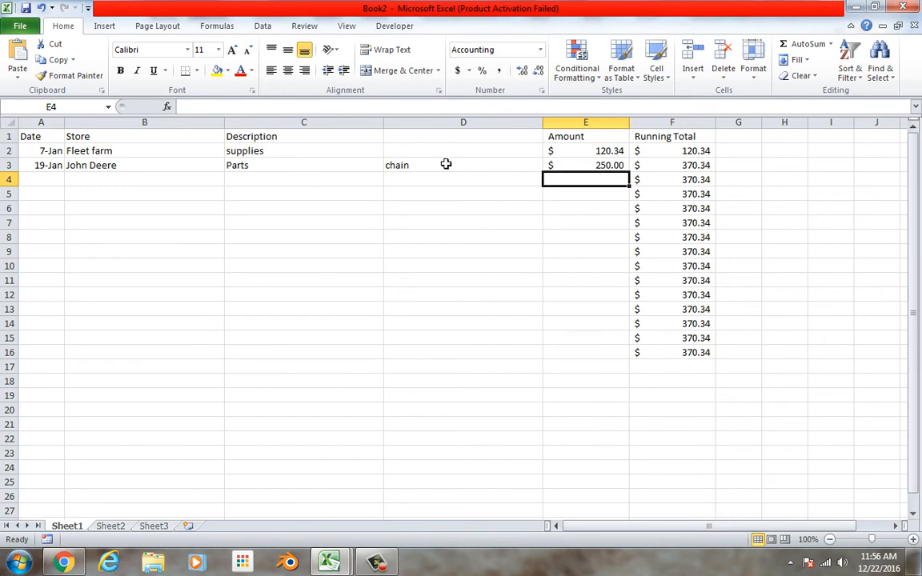
Step: Change the C1 header to category and enter description as the header in D1
click(453, 138)
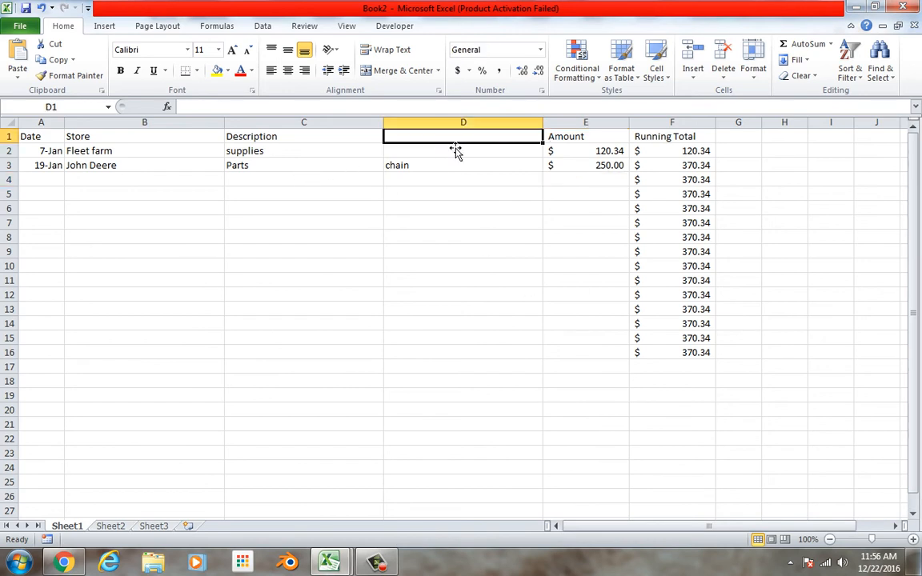
click(349, 140)
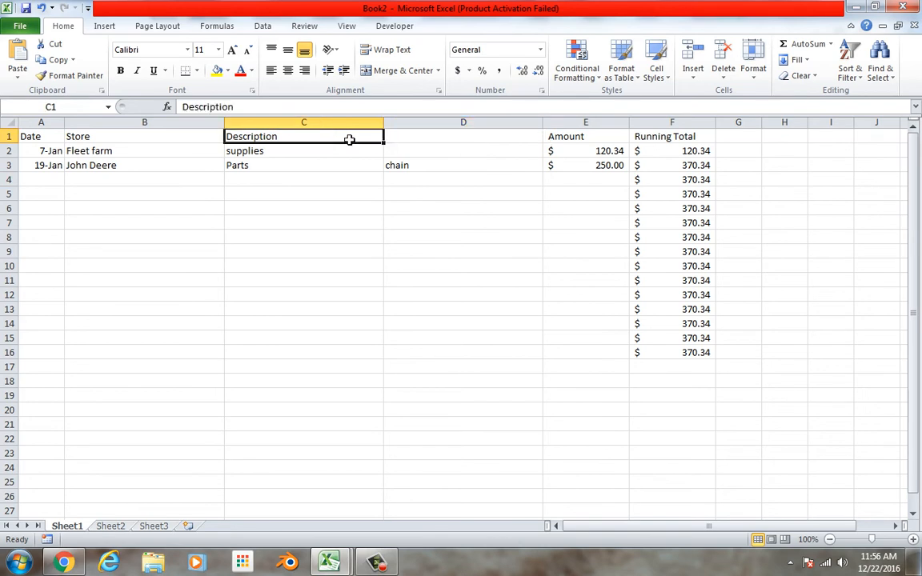
text(categro)
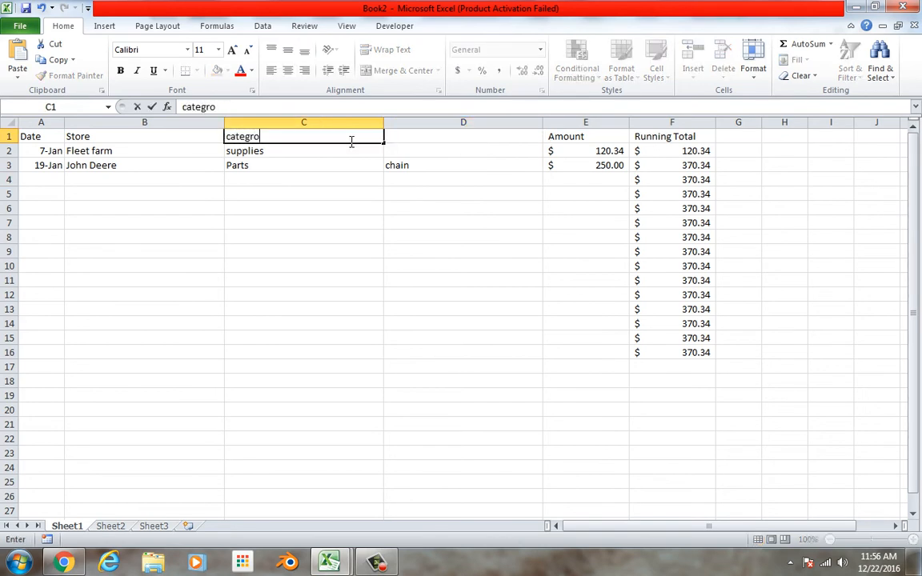
key(BackSpace)
key(BackSpace)
key(BackSpace)
text(gory)
key(Tab)
text(p)
text(descripti)
text(on)
Step: Enter towels, hand cleaner, grease gun as the Fleet farm purchase description in D2
click(431, 151)
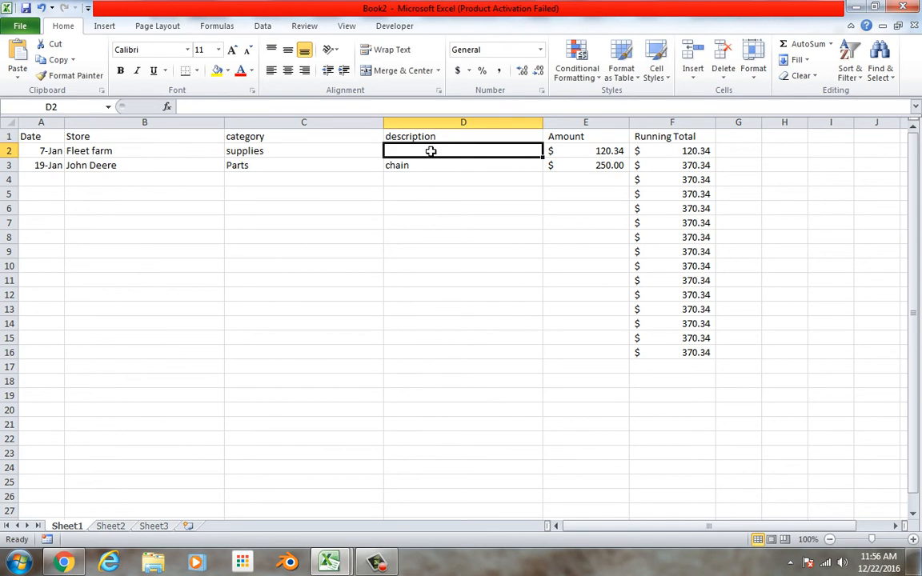
text(towl)
text(els)
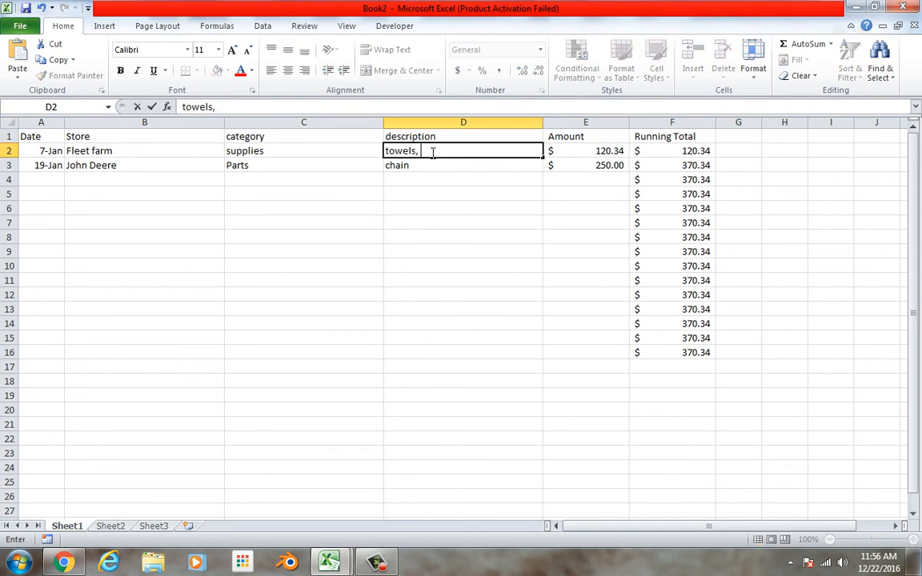
text(, hand cleaner, grease fun)
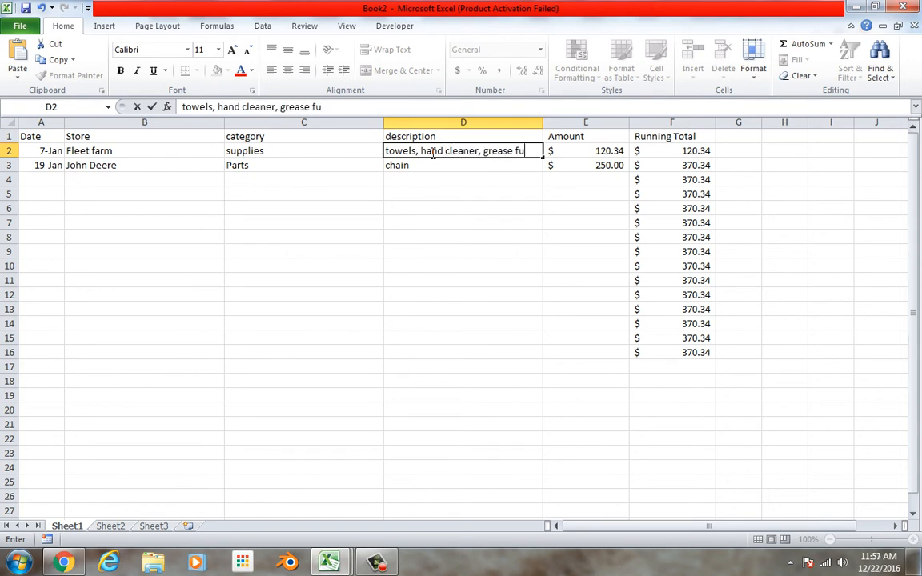
key(BackSpace)
key(BackSpace)
key(BackSpace)
text(gun)
click(480, 211)
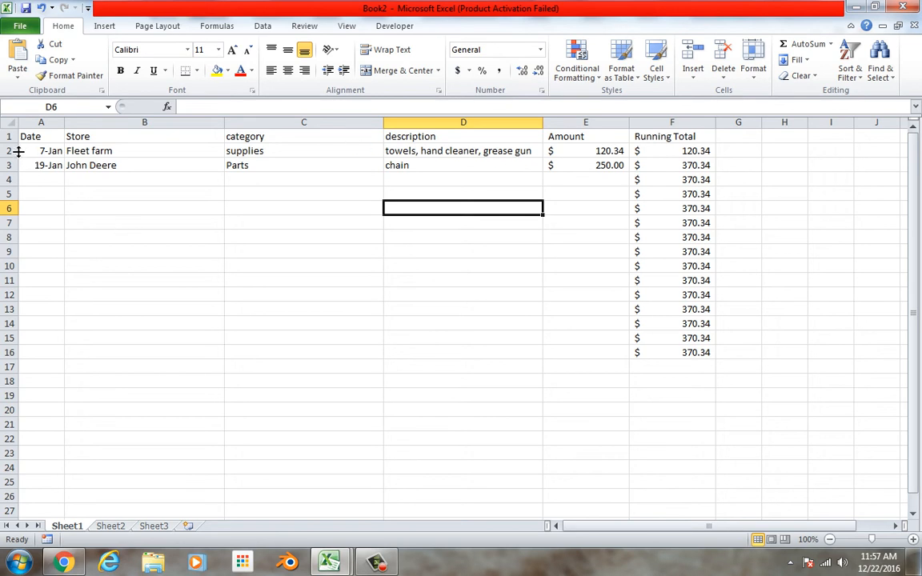
Step: Set the height of rows 2 through 18 to 30
drag(20, 150, 36, 388)
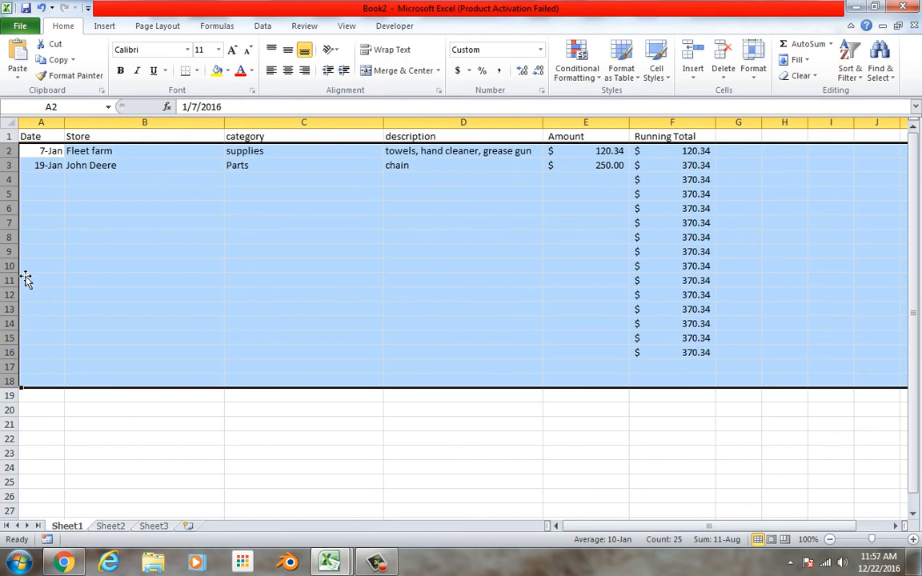
right_click(18, 192)
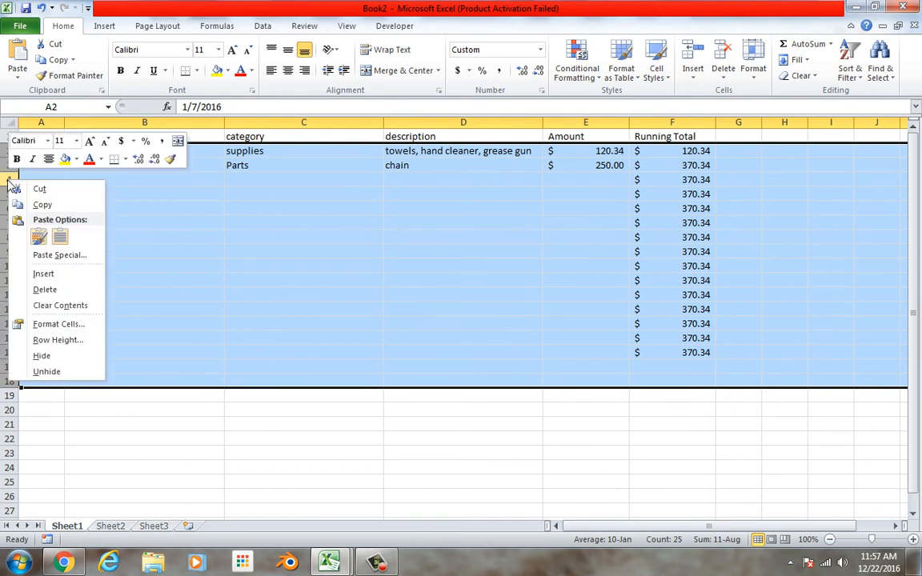
click(65, 342)
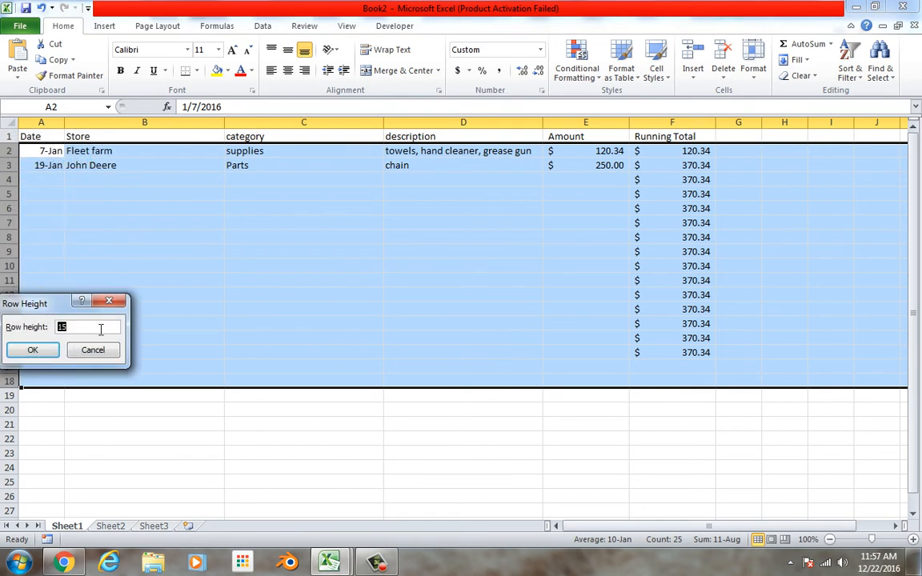
click(33, 350)
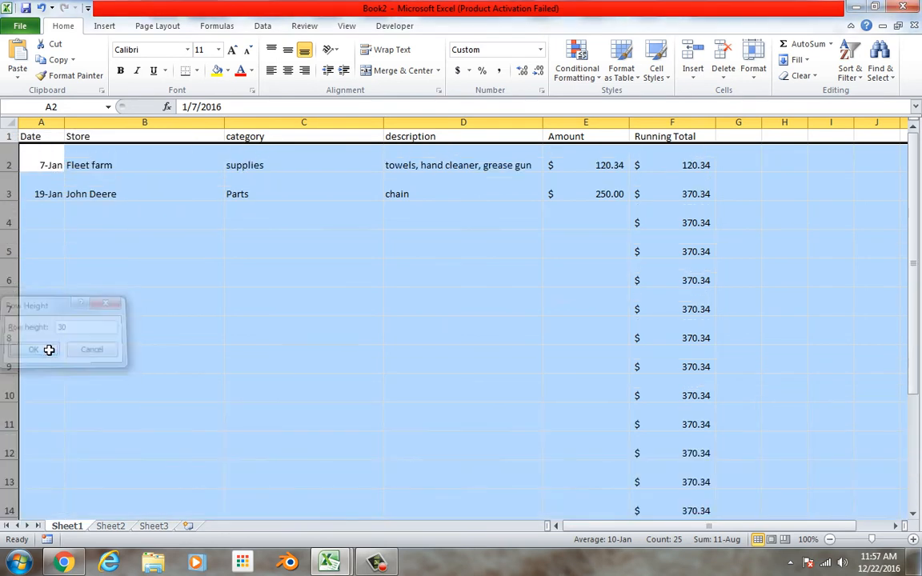
Step: Turn on text wrapping for the whole description column D
click(529, 249)
click(527, 163)
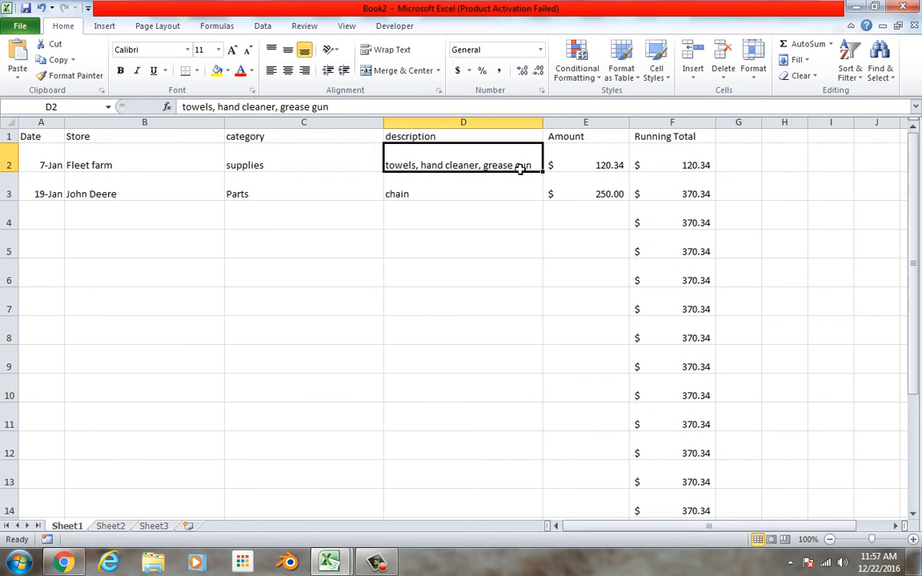
click(510, 127)
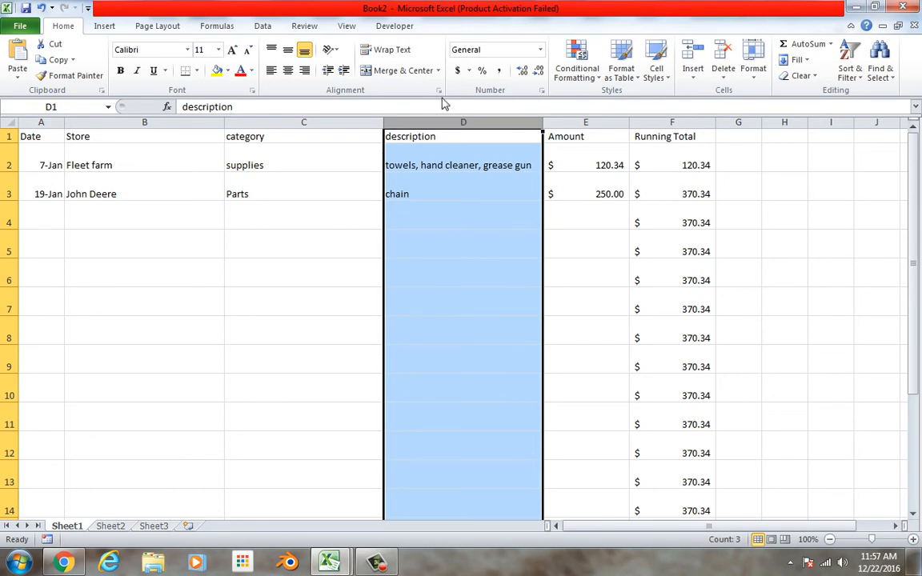
click(404, 55)
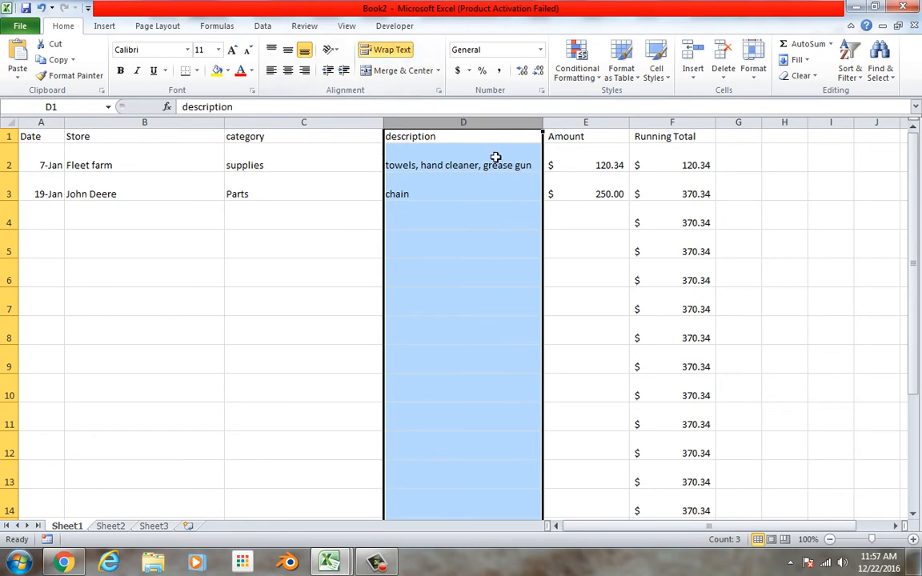
Step: Add bolts to the end of the Fleet farm purchase description in D2, after grease gun and a comma
click(538, 168)
double_click(541, 171)
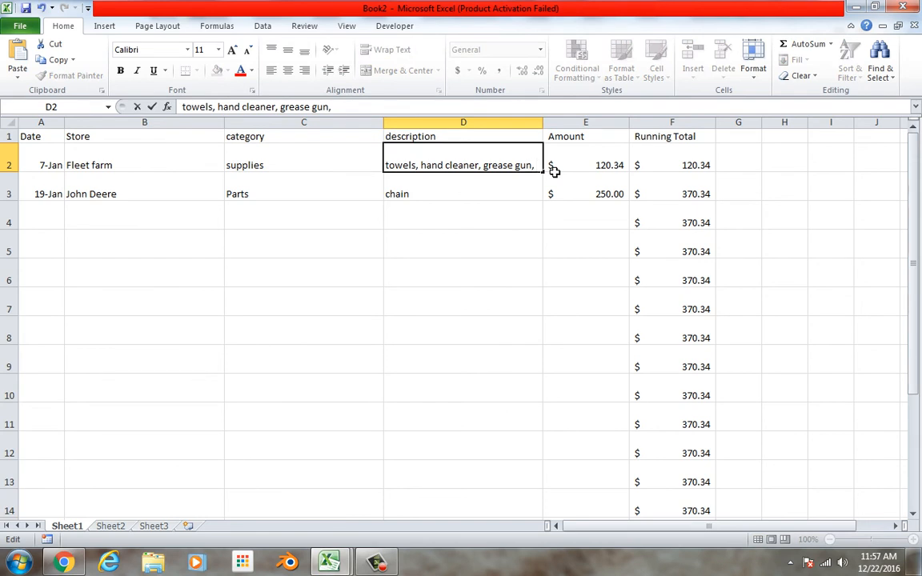
text(bolts)
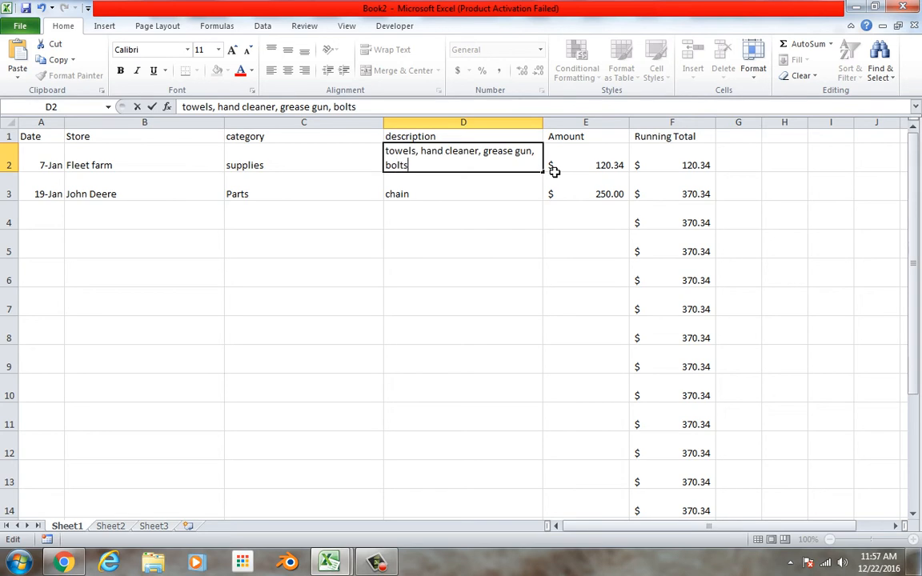
click(512, 222)
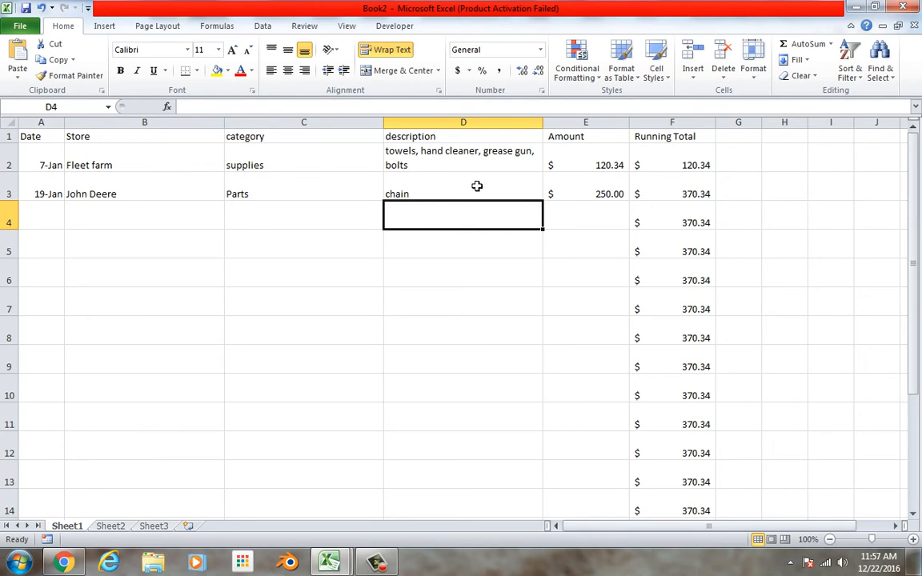
Step: Make the header row bold and enlarge its font to size 14
click(11, 138)
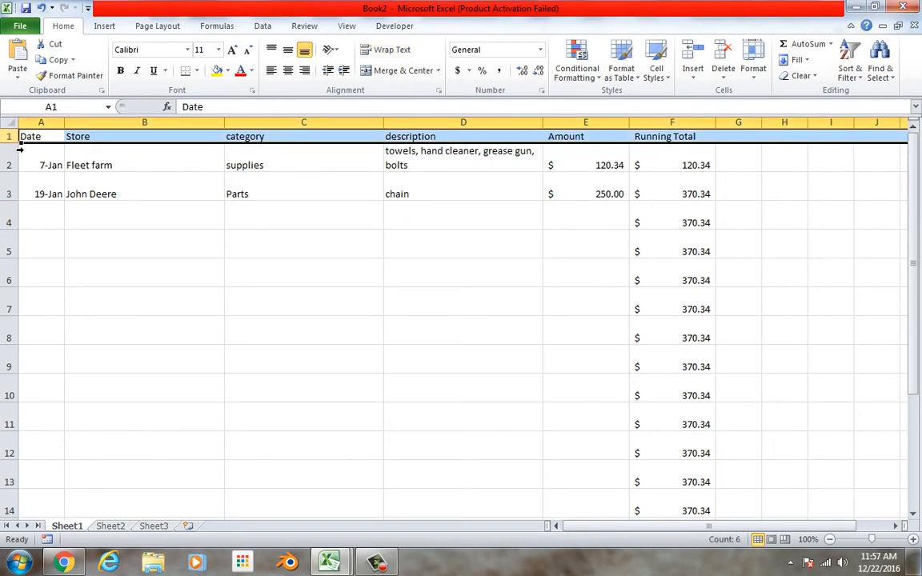
click(120, 70)
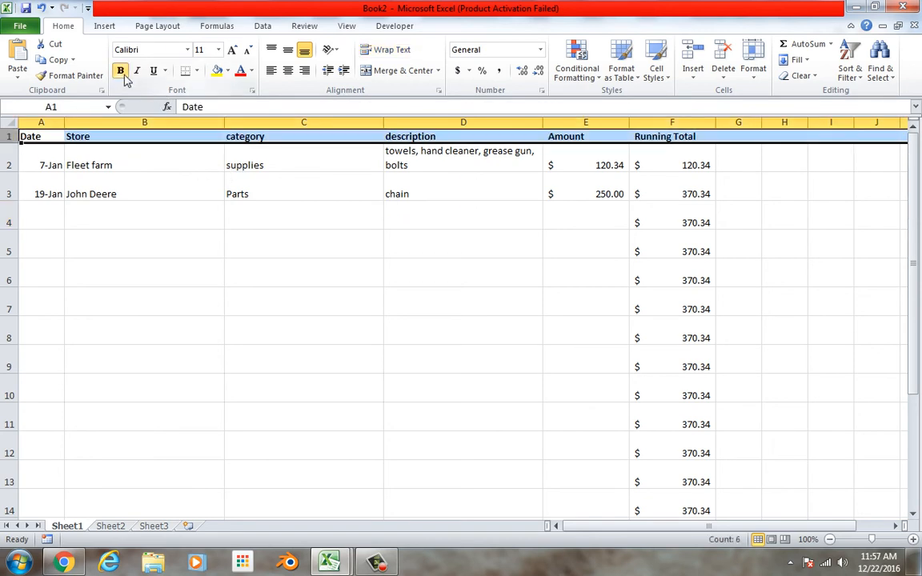
click(232, 51)
click(232, 51)
click(410, 246)
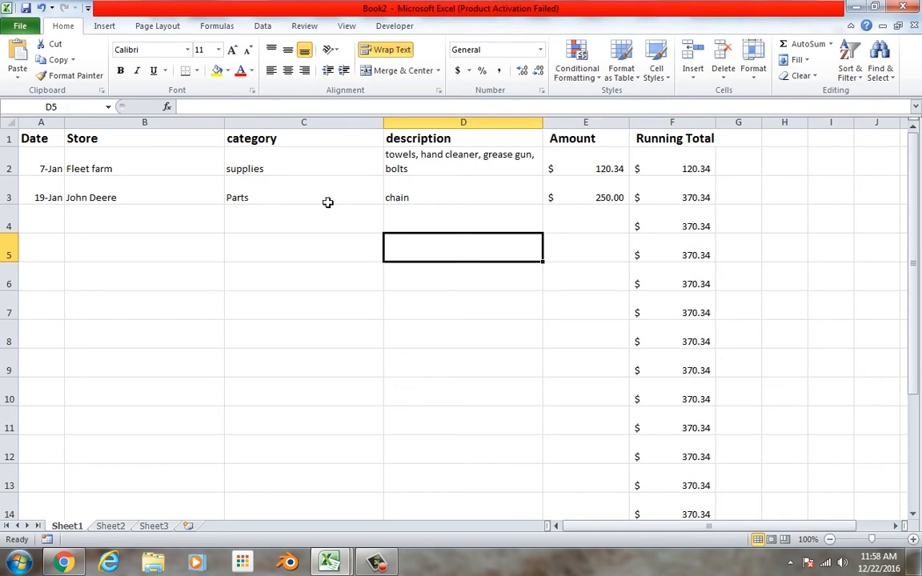
Step: Clear the Sheet2 reference formula from the John Deere purchase's description in D3
click(425, 200)
text(=Sheet2!B2)
drag(444, 207, 389, 209)
key(BackSpace)
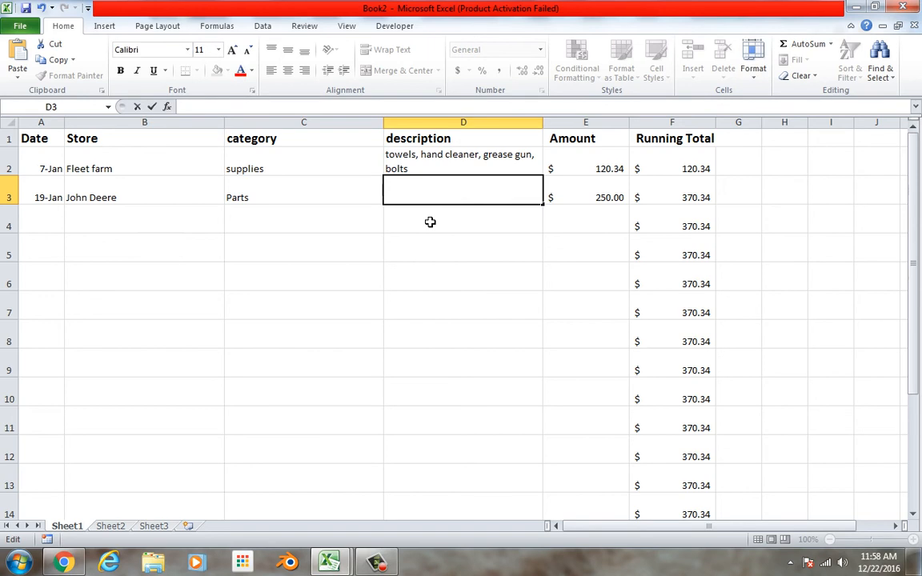
click(432, 224)
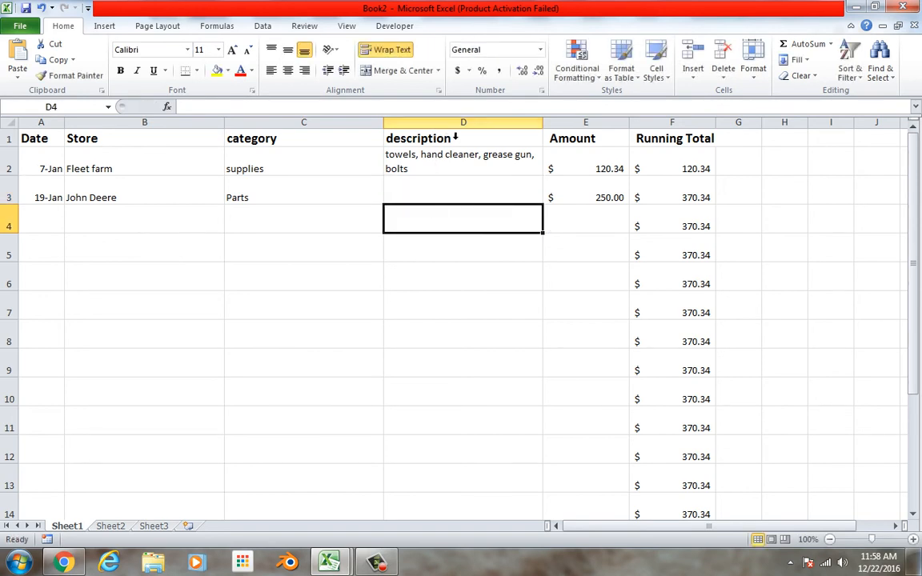
Step: Insert a new column before the Amount column and enter equipment as its header in E1
right_click(553, 122)
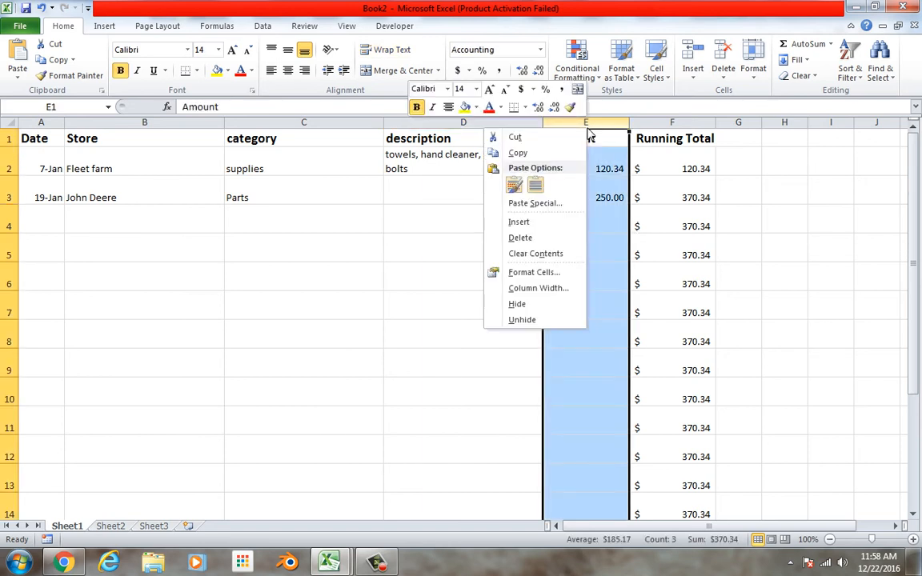
click(541, 222)
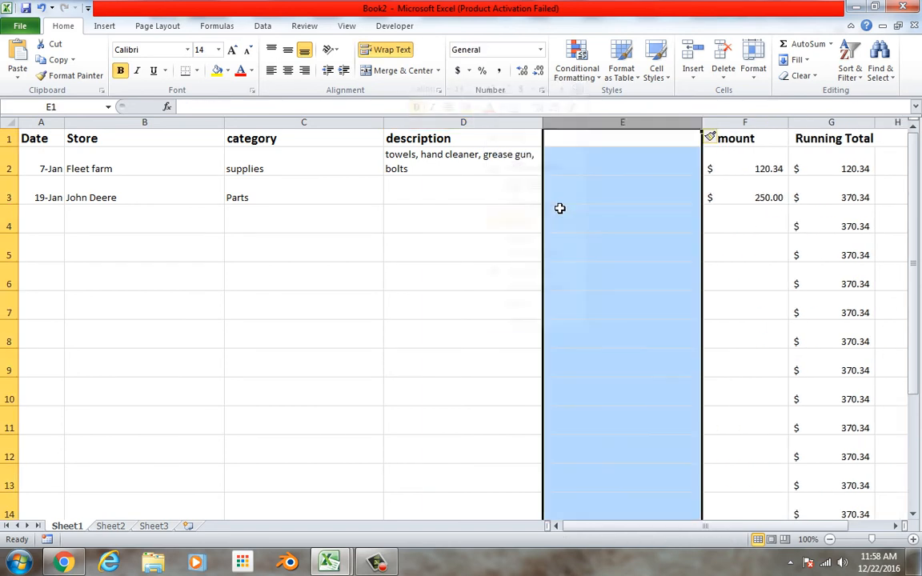
click(618, 139)
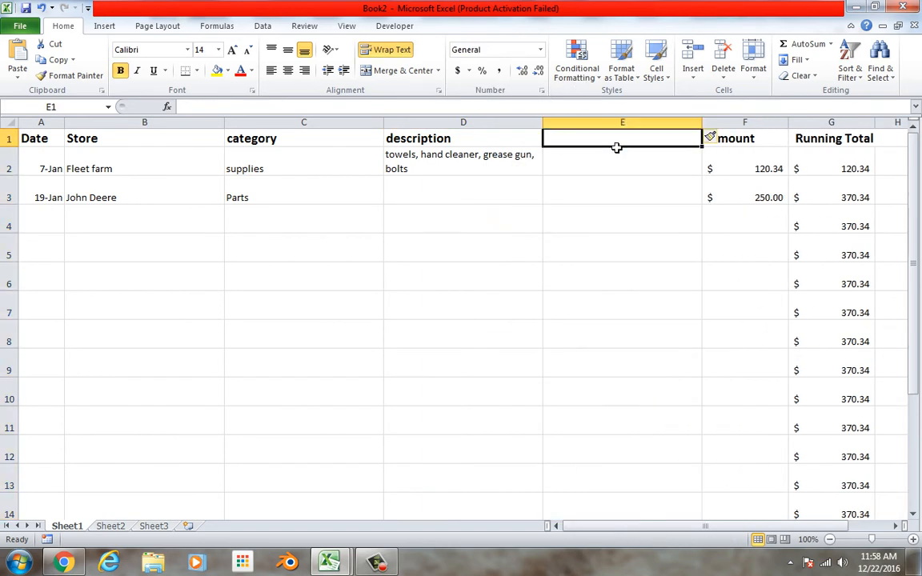
text(qui)
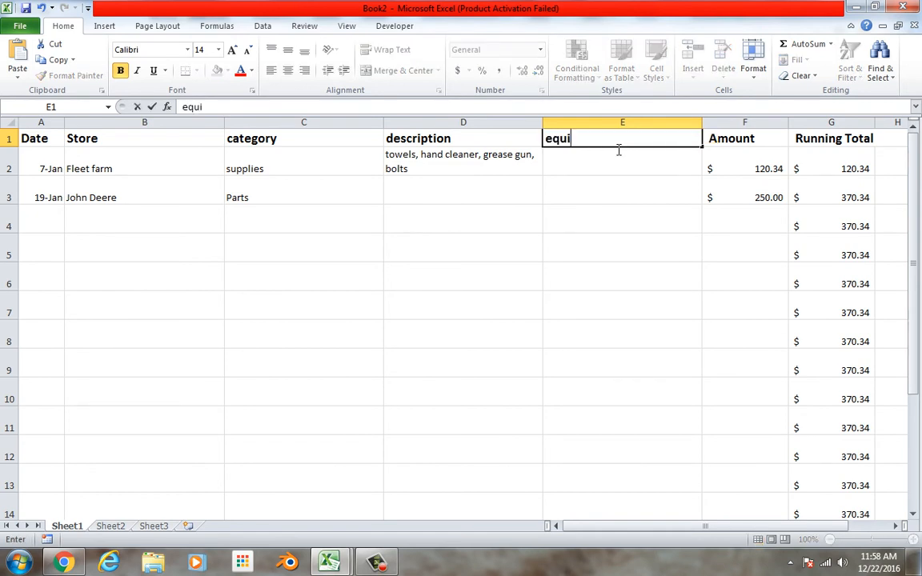
text(pment)
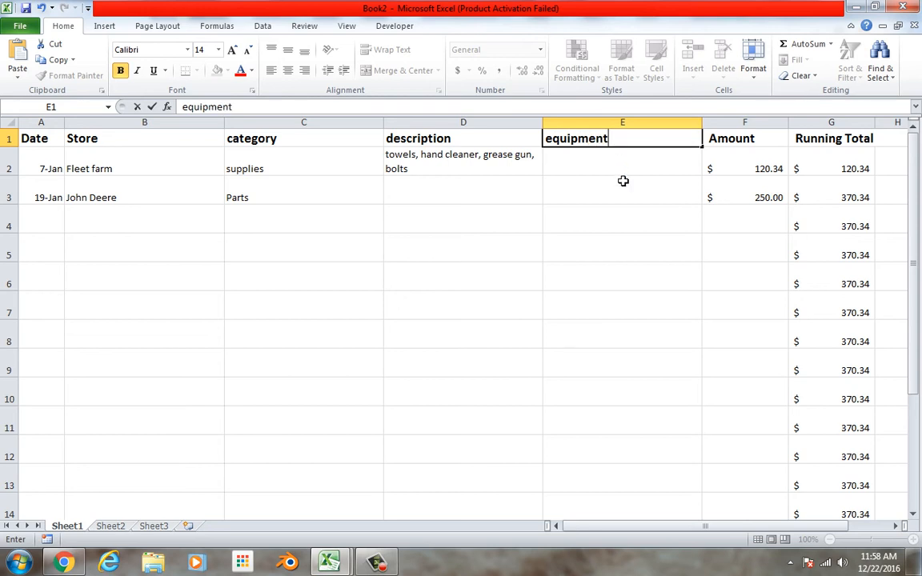
click(625, 175)
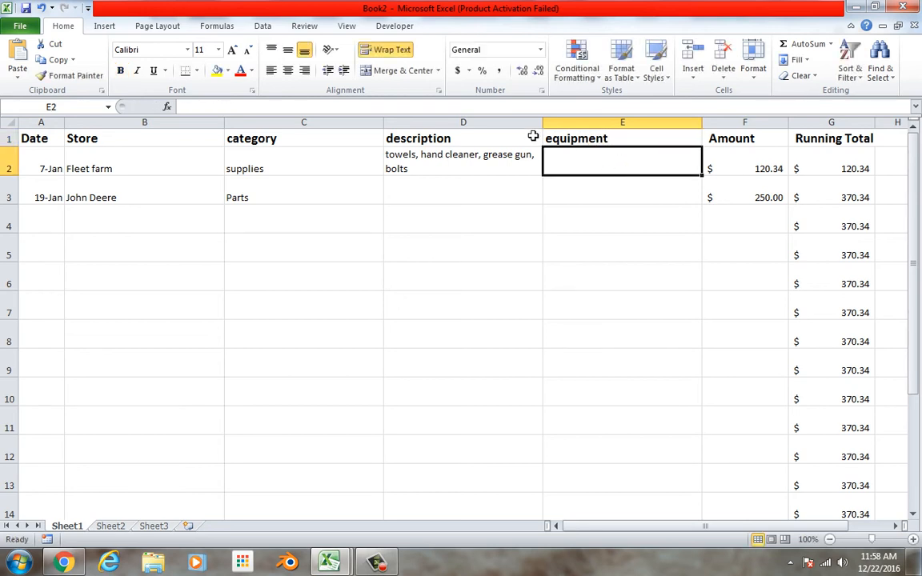
Step: Narrow the category column slightly and enter manure spreader as the John Deere purchase's equipment in E3
drag(389, 129, 370, 130)
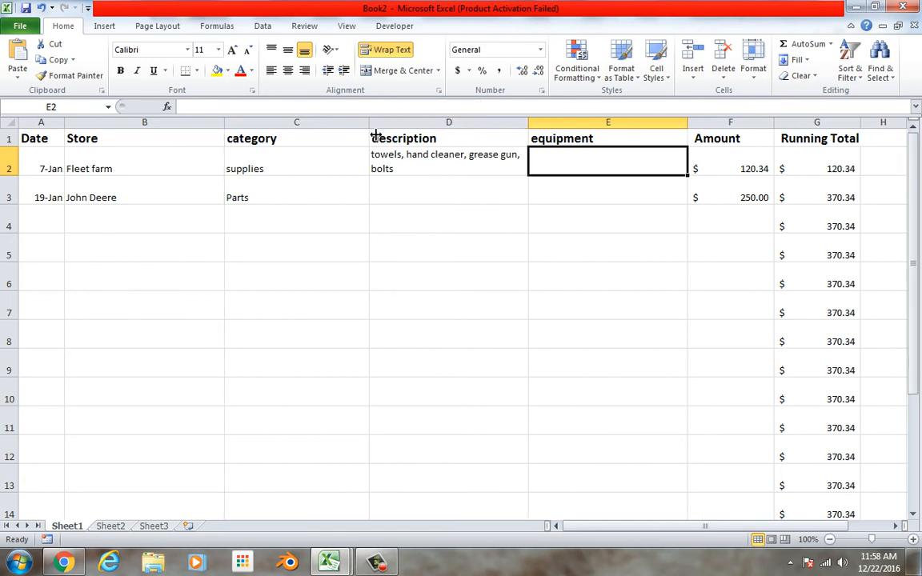
click(584, 197)
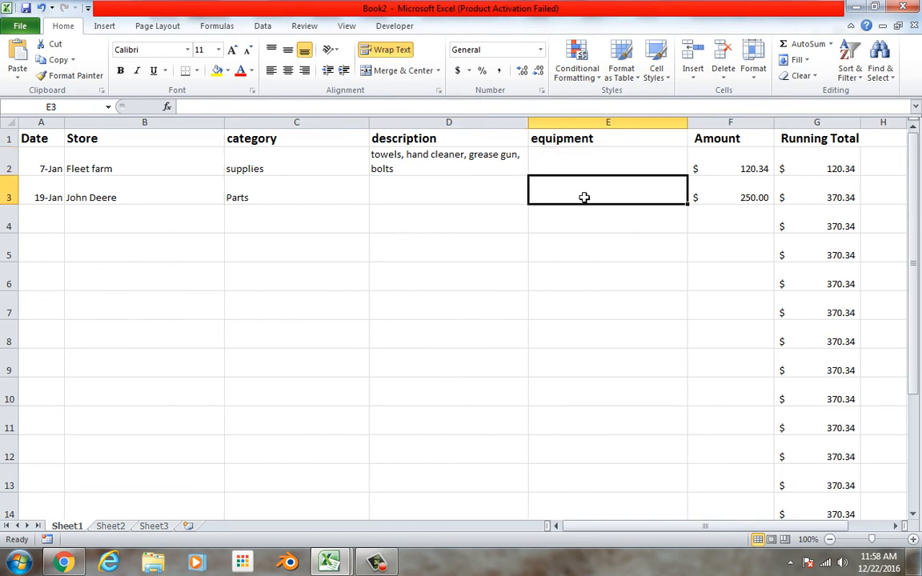
text(manure)
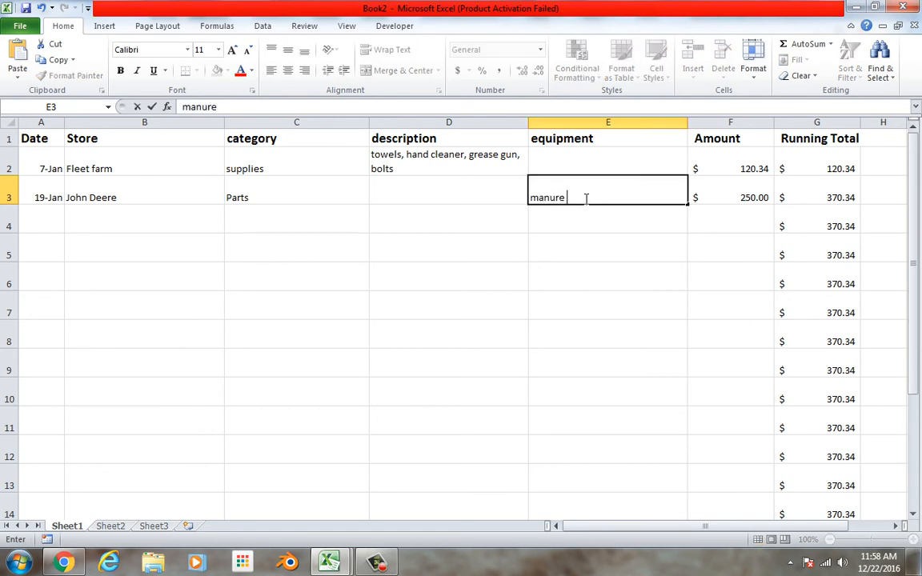
text( spreader)
click(581, 243)
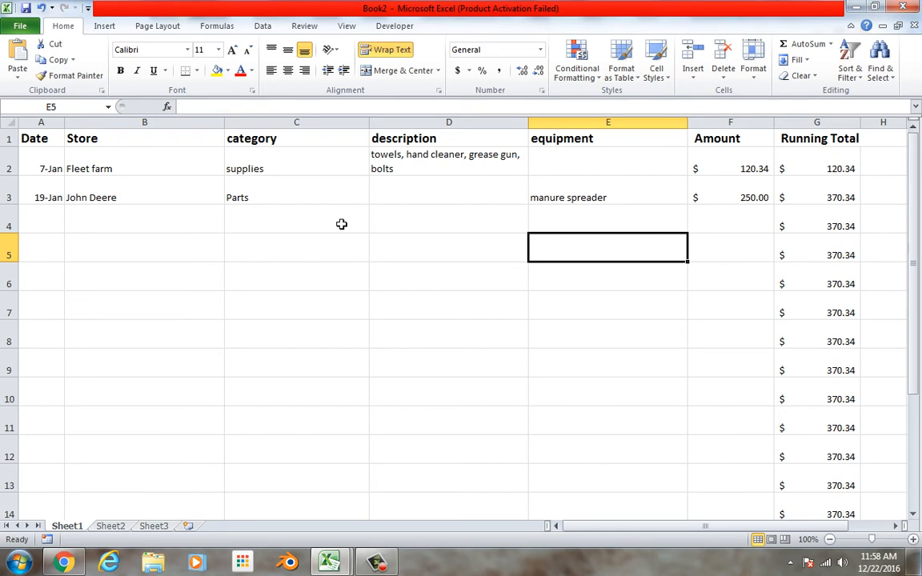
click(451, 196)
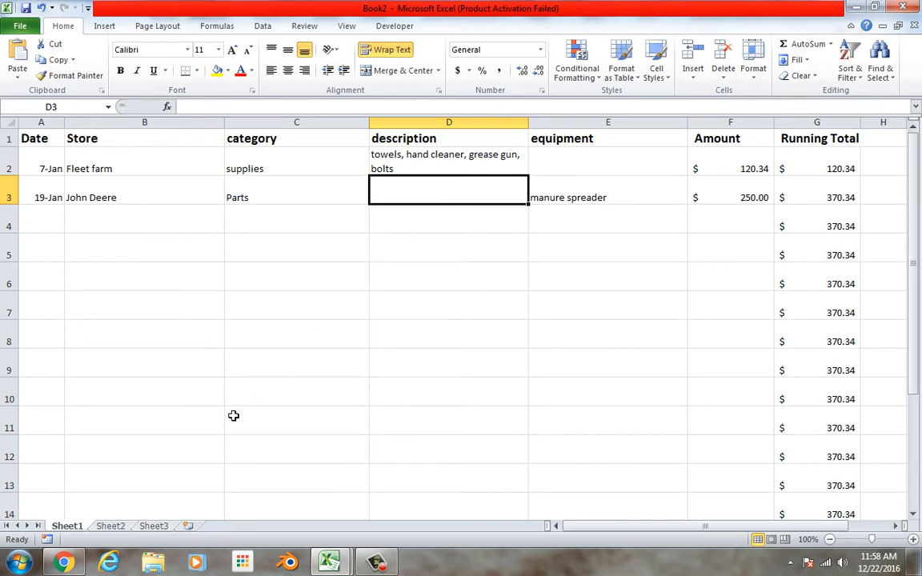
Step: Rename Sheet1 as record budget
double_click(68, 526)
text(reco)
text(rd bu)
text(g)
text(get)
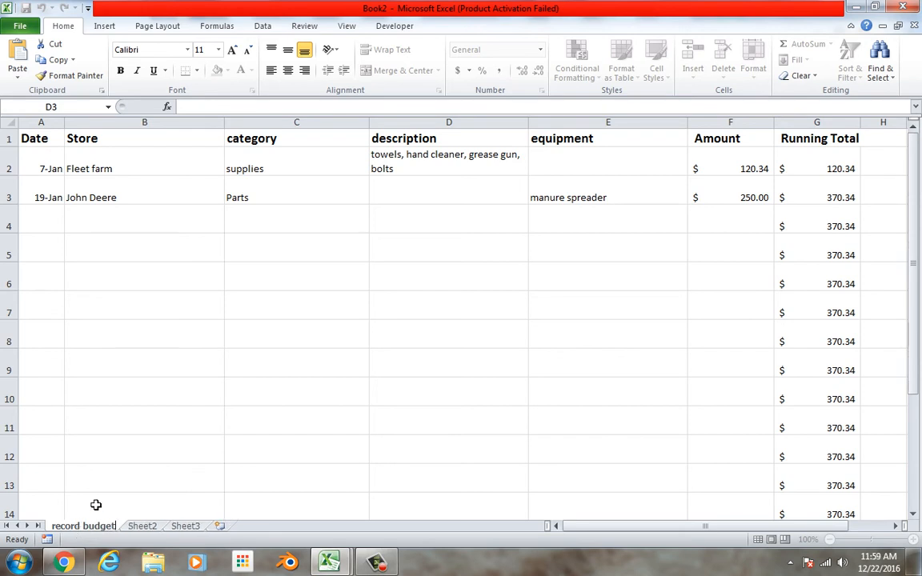
click(125, 476)
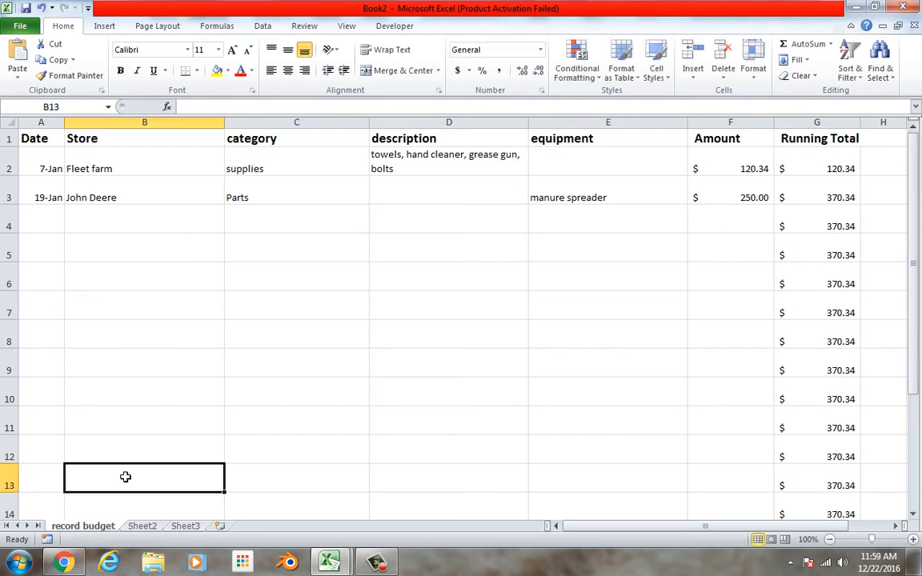
Step: Rename Sheet2 as manure spreader
click(144, 526)
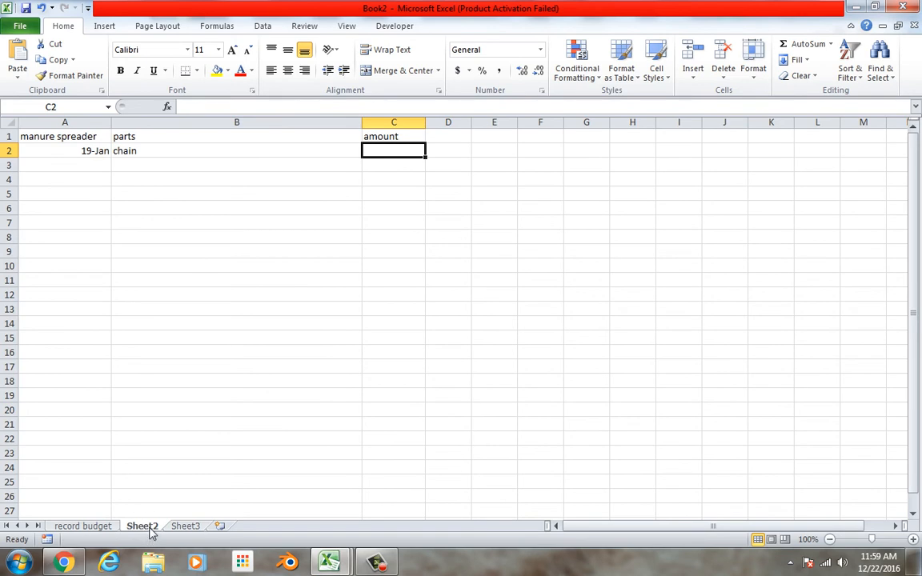
double_click(149, 530)
text(manure )
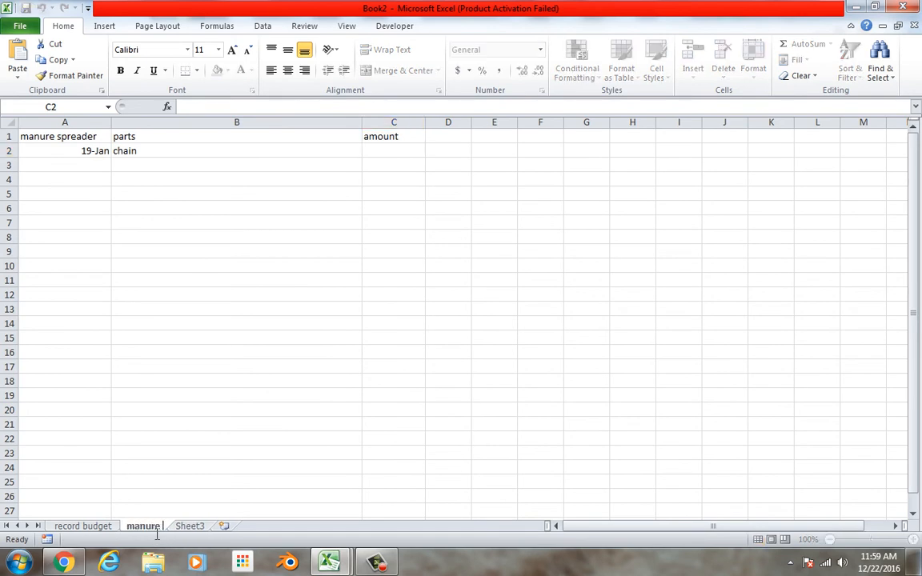
text(spreader)
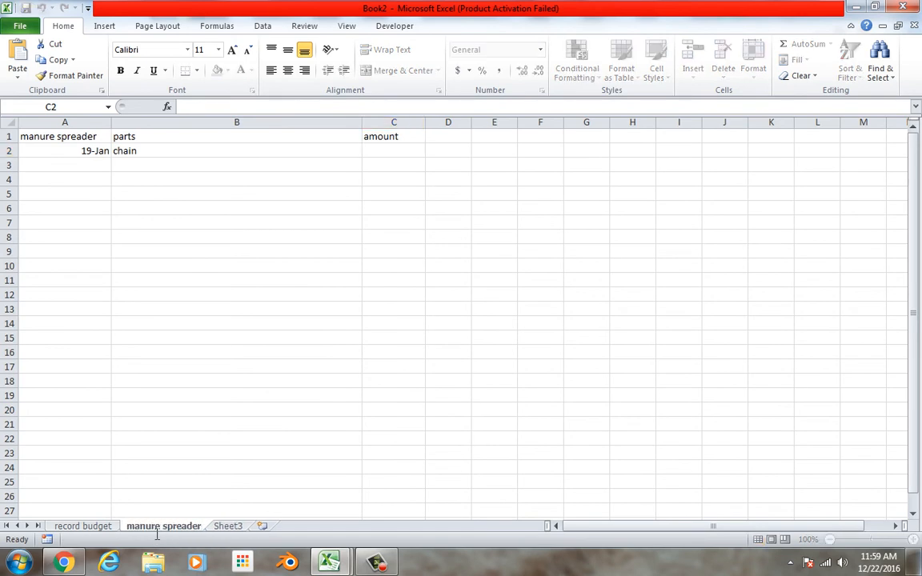
Step: Rename Sheet3 as JD 6602
double_click(238, 528)
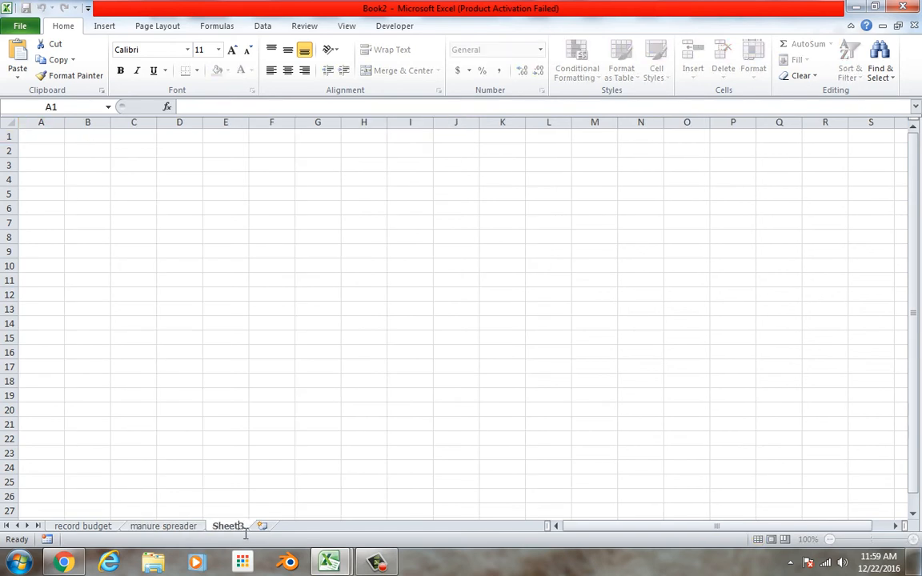
double_click(238, 527)
text(JD 660)
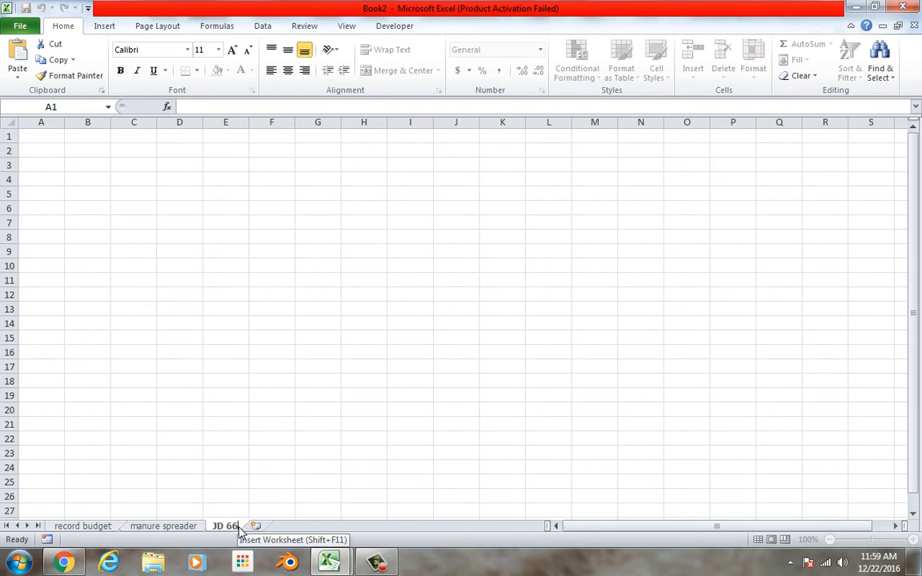
text(2)
click(268, 469)
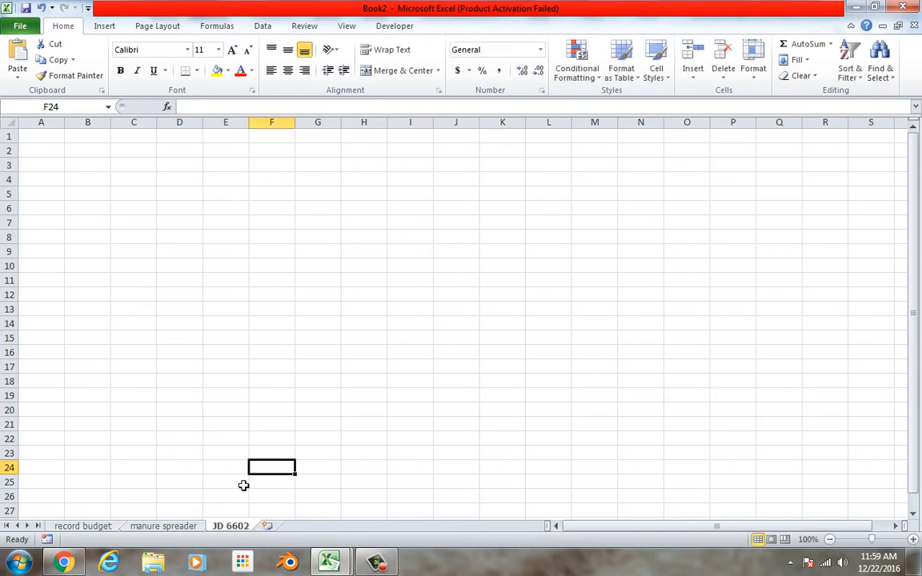
Step: Try a blue and then a red tab color on the manure spreader sheet
click(178, 527)
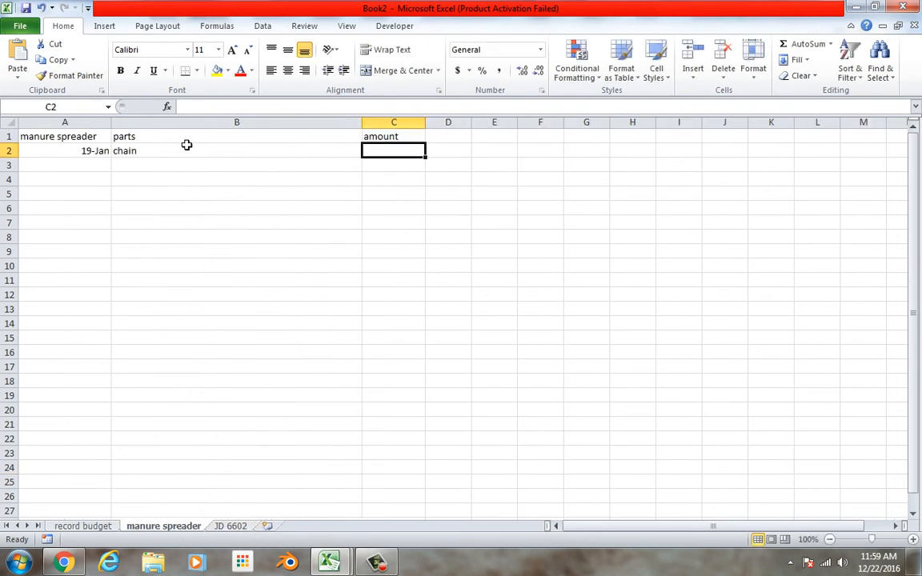
right_click(173, 530)
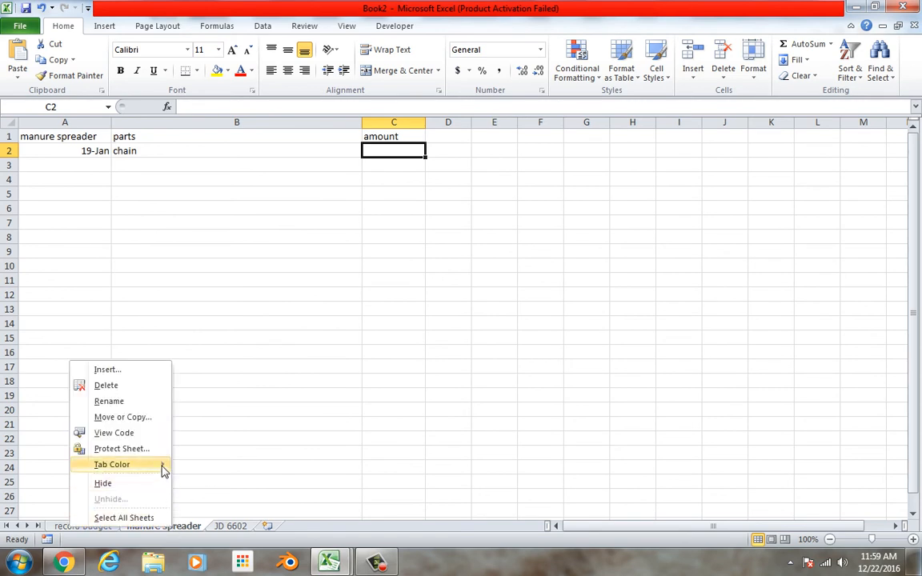
mouse_move(164, 466)
click(226, 453)
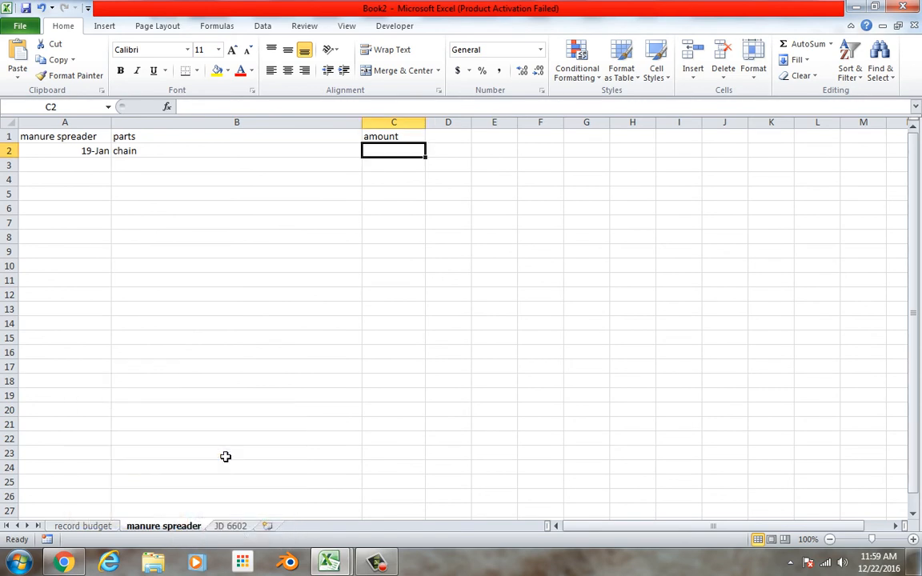
click(210, 439)
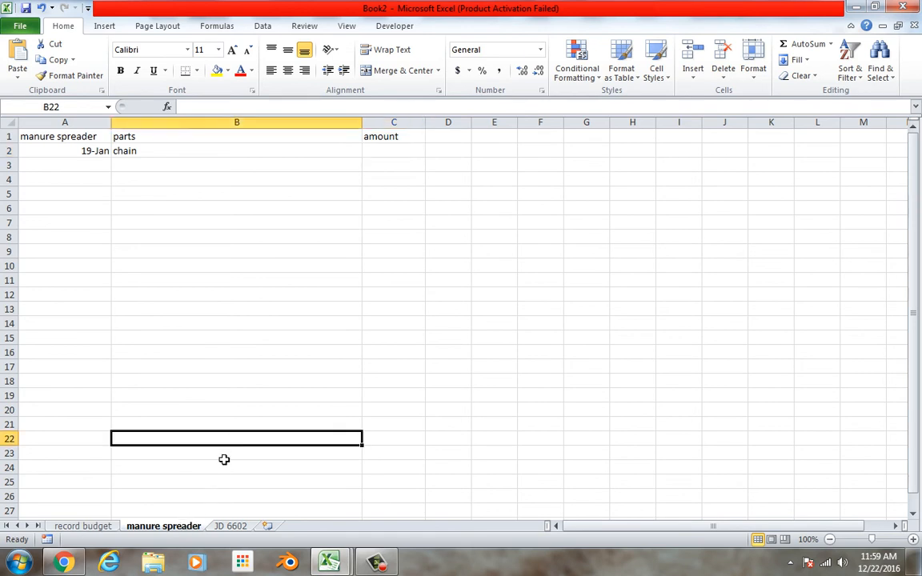
right_click(186, 530)
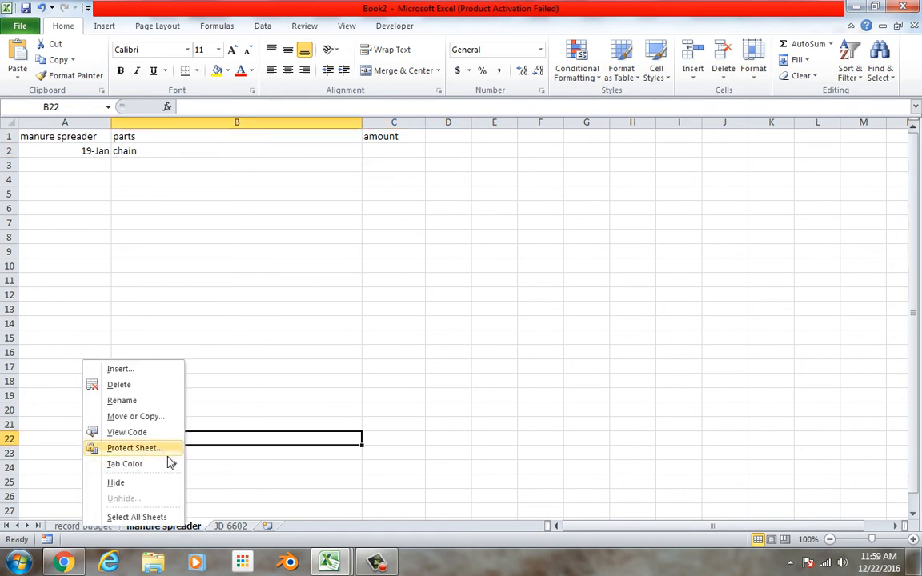
mouse_move(173, 464)
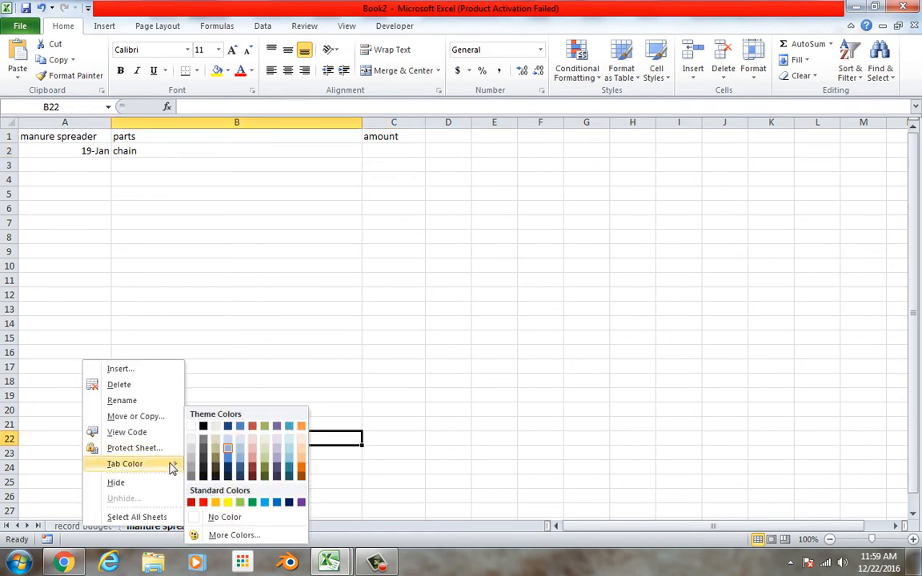
click(255, 461)
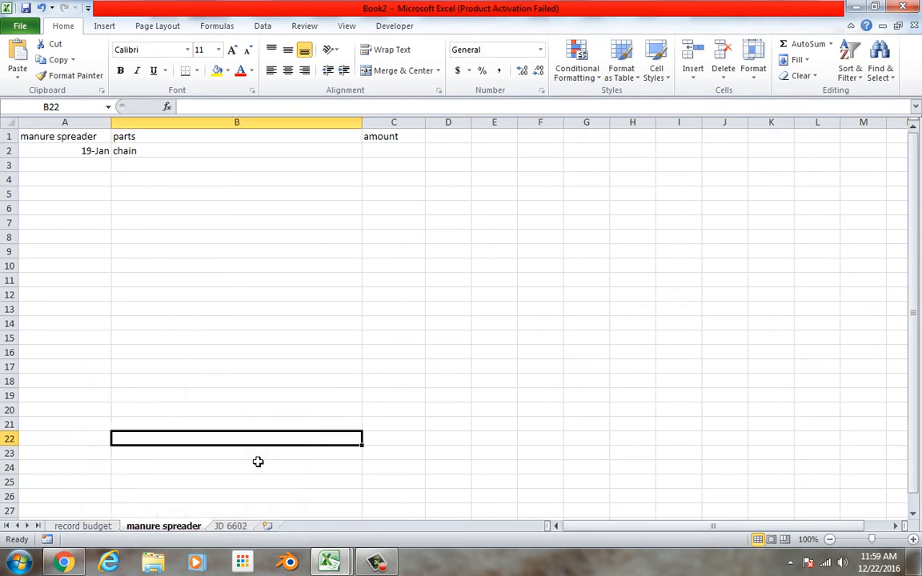
Step: Color the manure spreader sheet's tab dark olive green and check it from the JD 6602 sheet
right_click(192, 530)
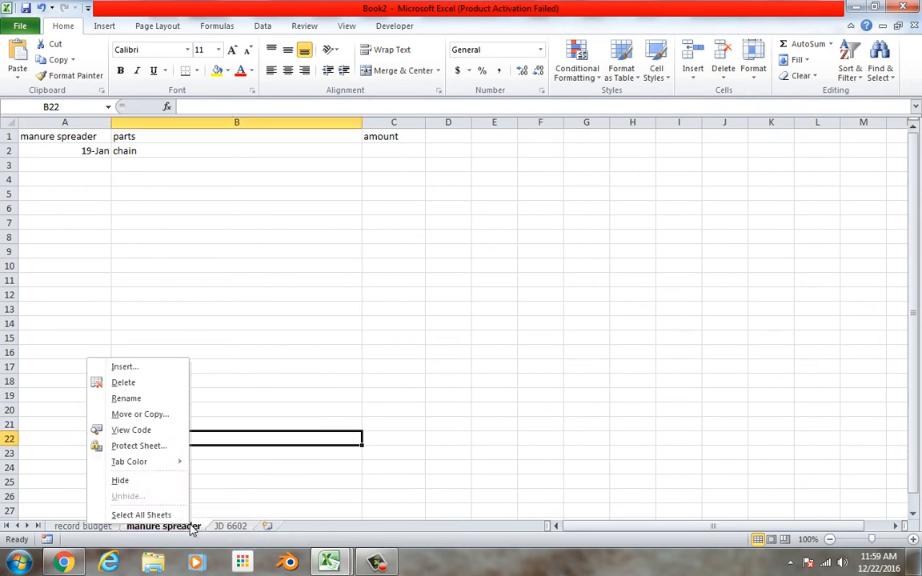
mouse_move(177, 462)
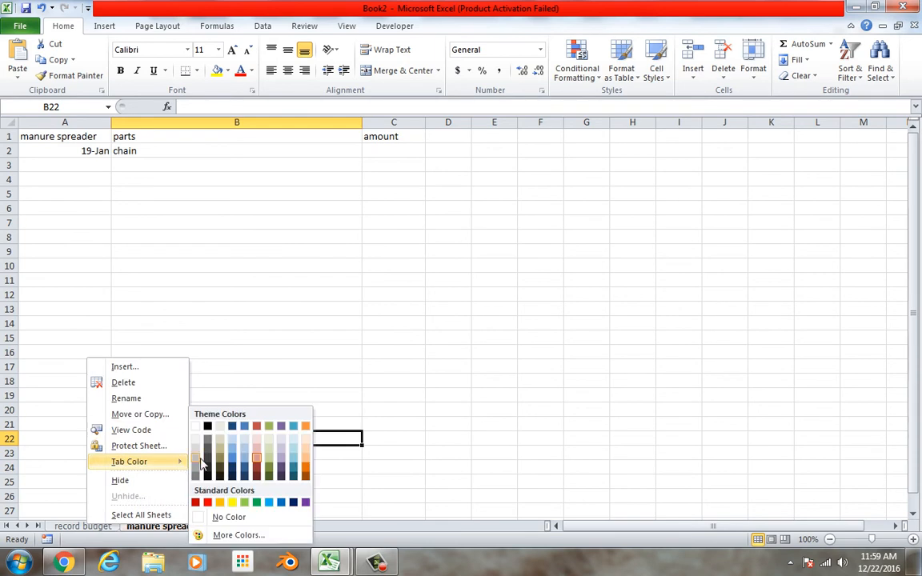
click(273, 471)
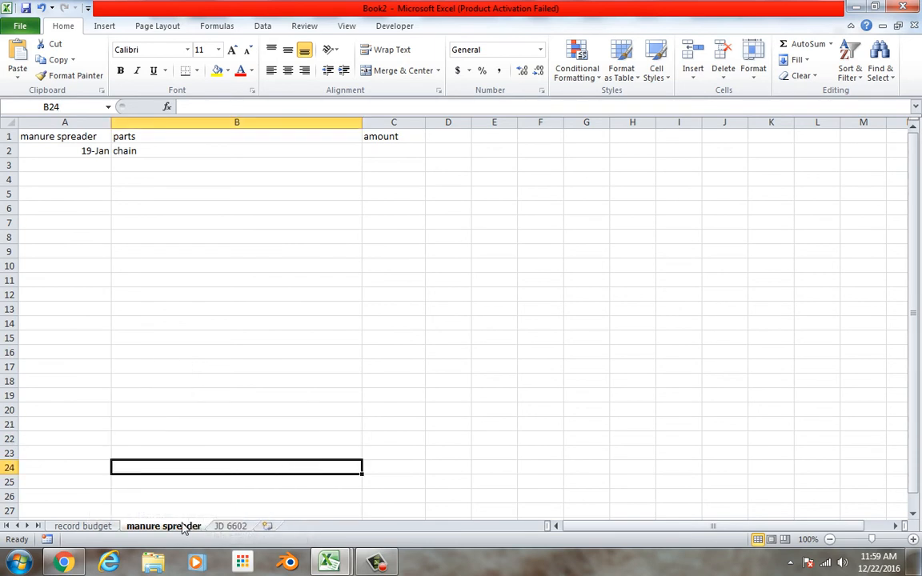
click(231, 526)
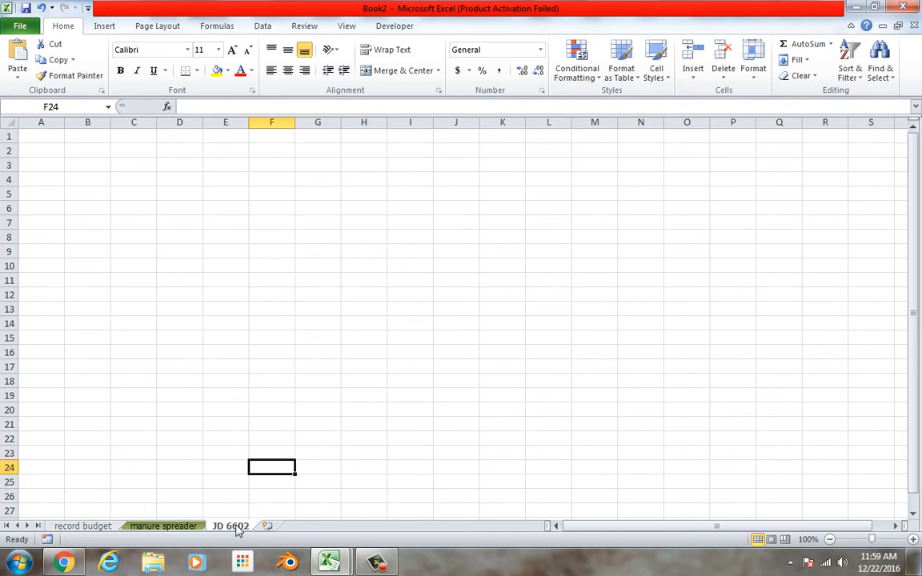
click(161, 526)
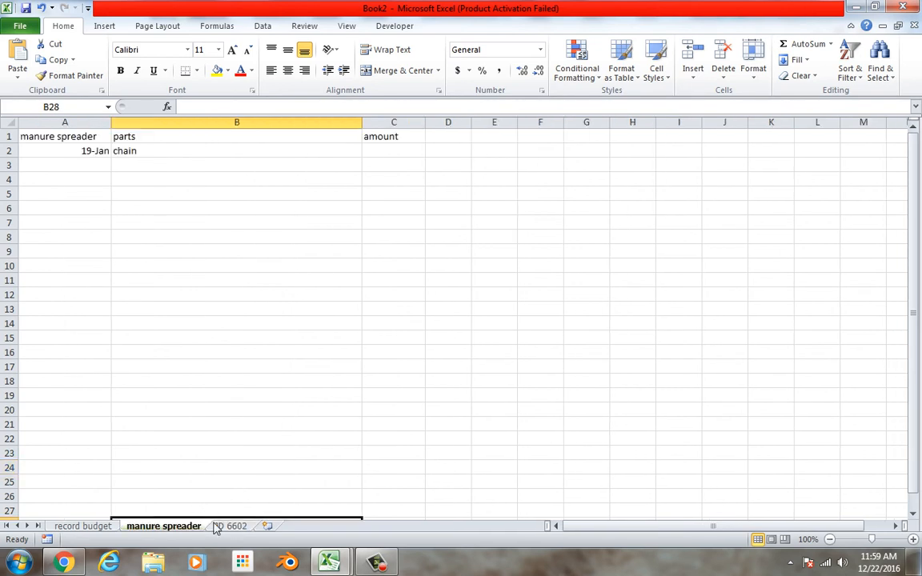
click(230, 527)
Step: Enter 250 as the chain's amount in C2 of the manure spreader sheet and apply the Accounting format to column C
click(194, 525)
click(387, 151)
text(25)
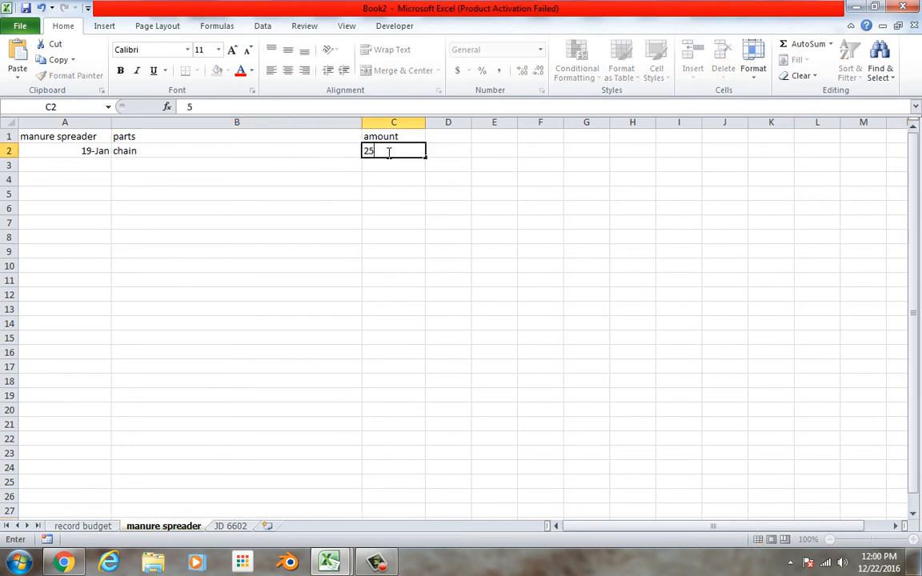
text(0)
key(Return)
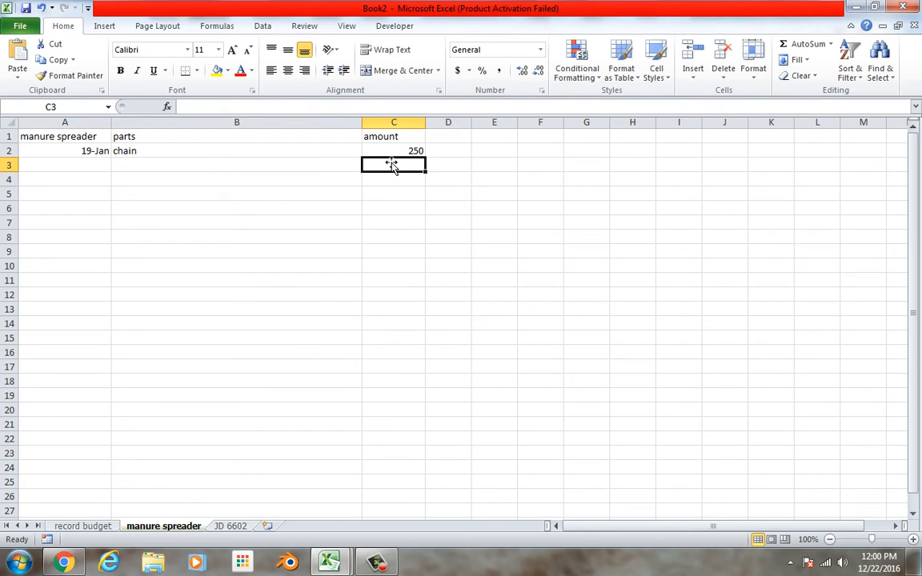
click(393, 121)
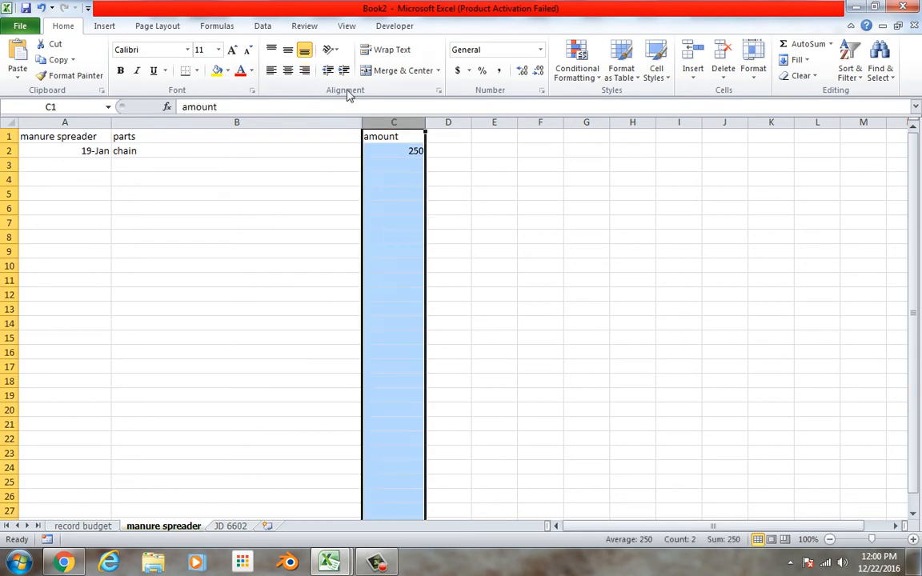
click(457, 71)
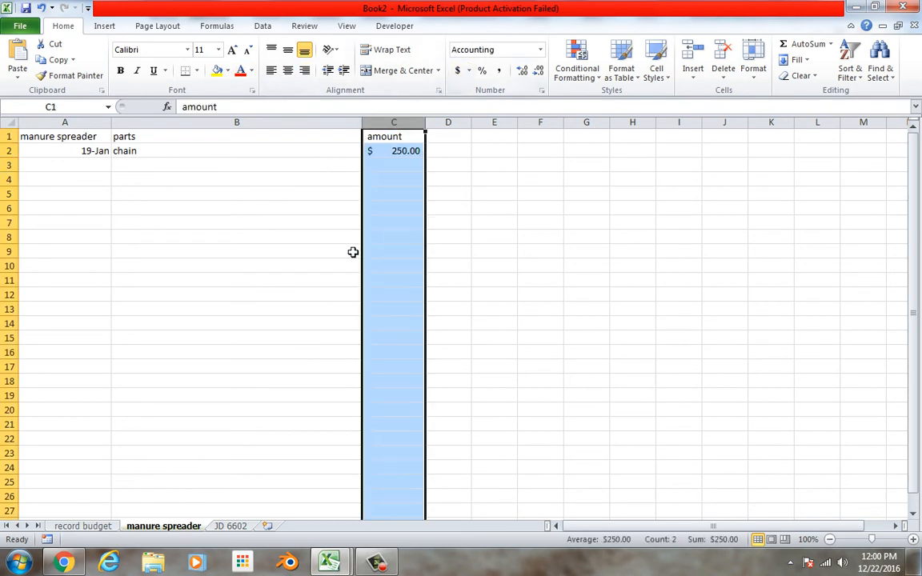
Step: Link the John Deere purchase's description in D3 of record budget to cell B2 of the manure spreader sheet
click(83, 526)
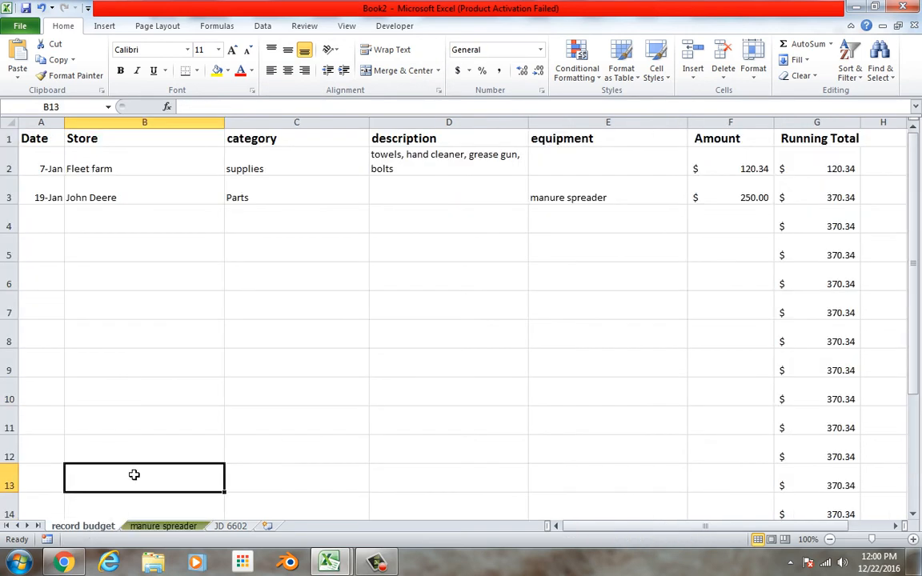
click(485, 200)
text(=)
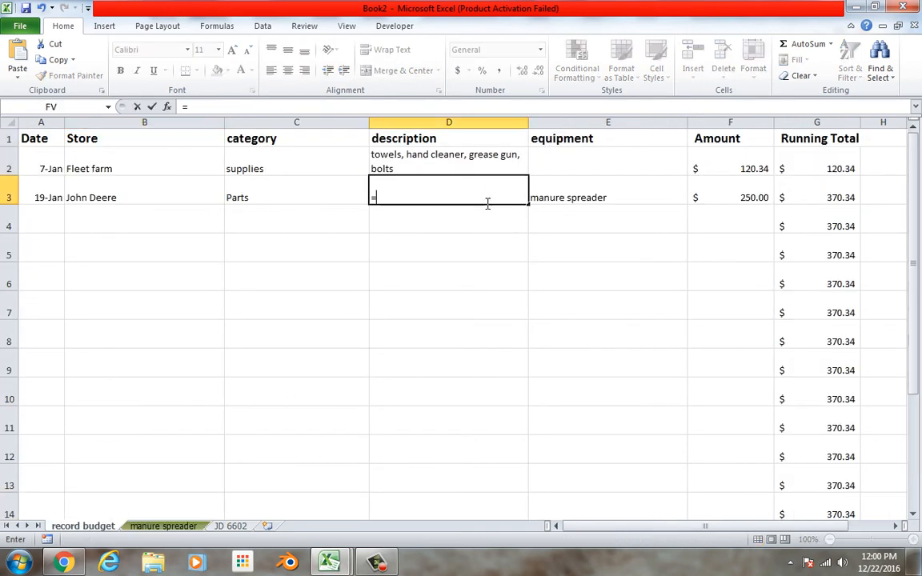
click(161, 526)
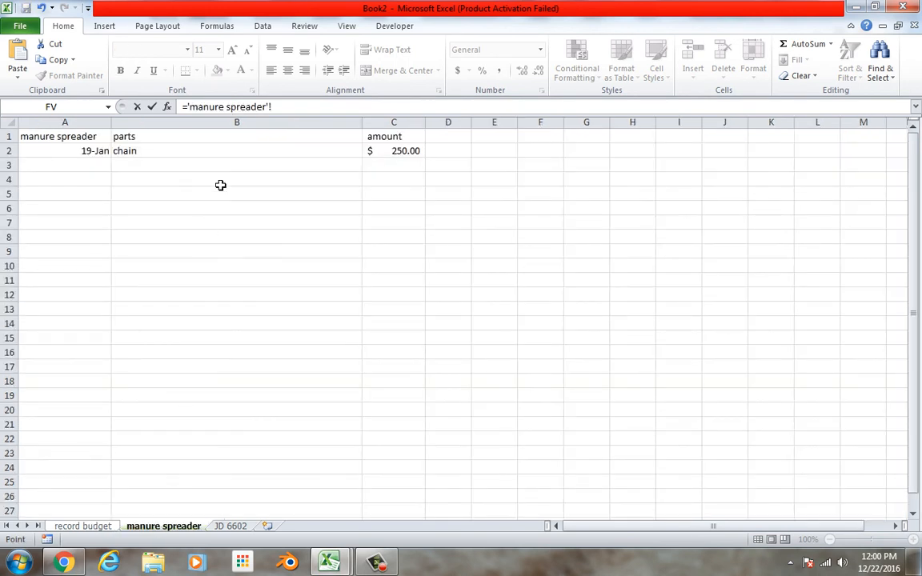
click(228, 158)
key(Return)
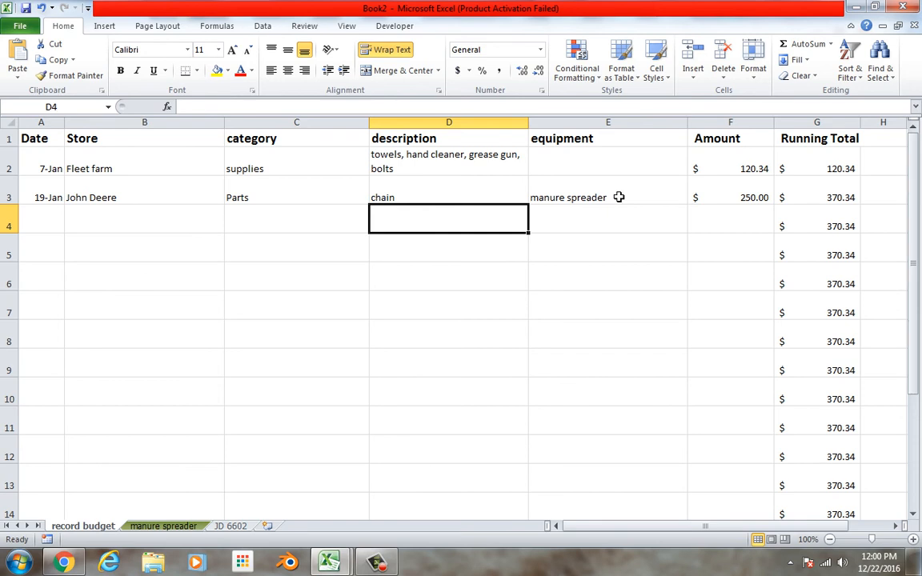
Step: Replace the amount in C2 of the manure spreader sheet with a link to F3 of the record budget sheet
click(718, 202)
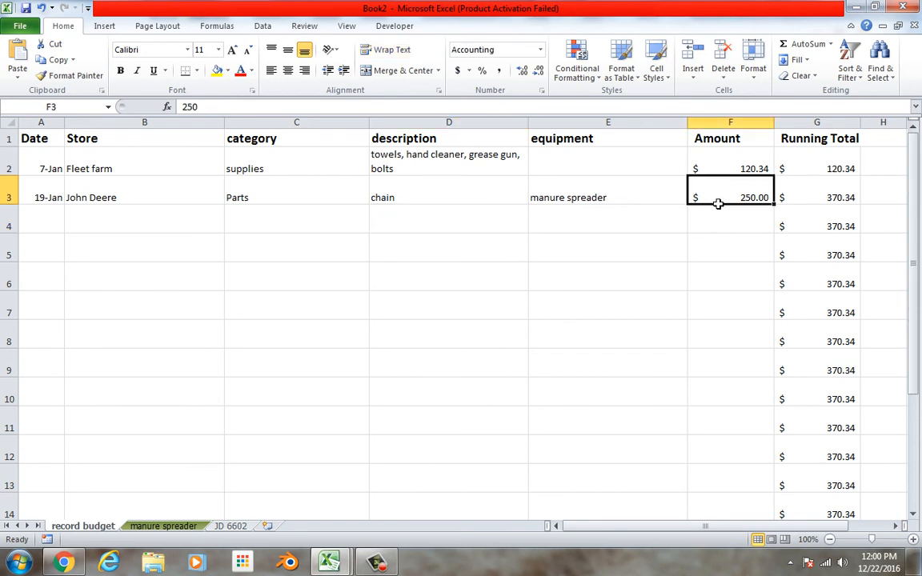
click(180, 526)
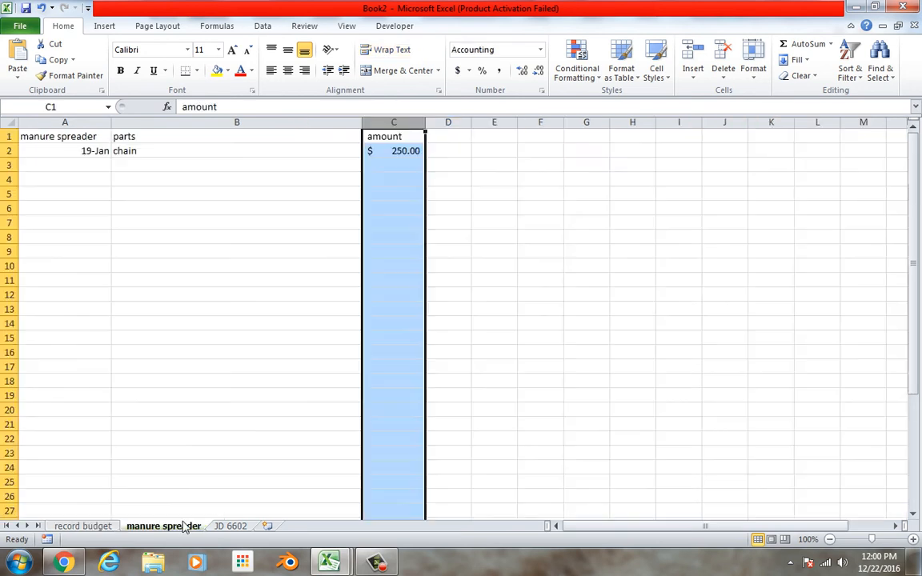
click(410, 152)
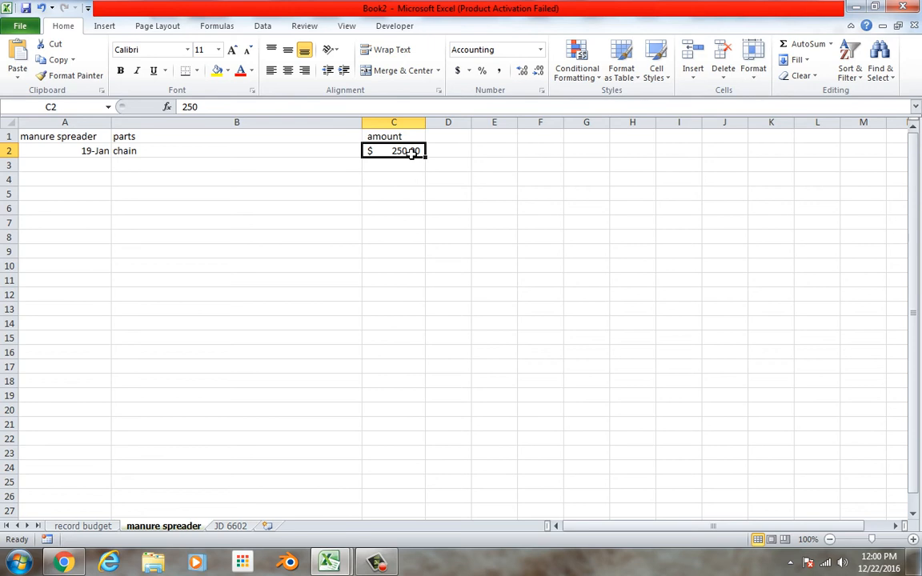
key(BackSpace)
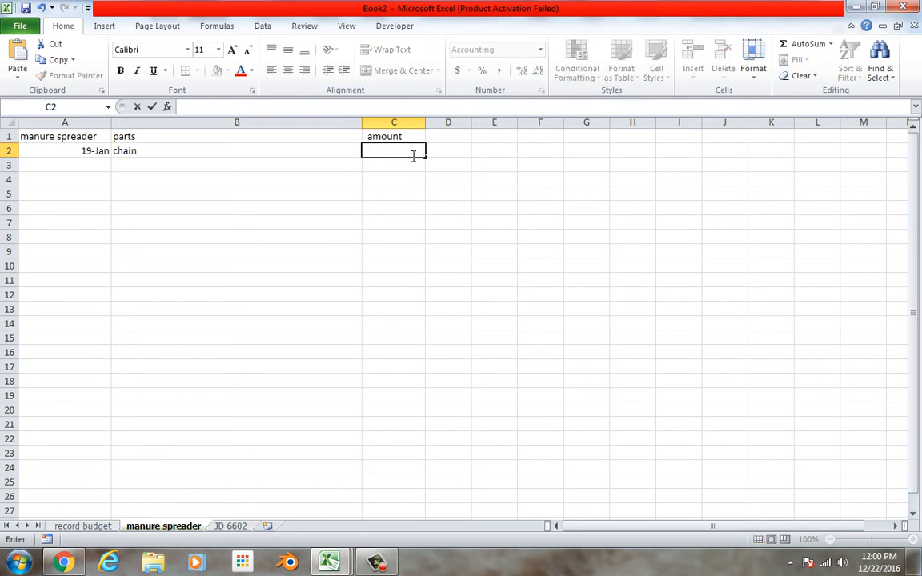
text(=)
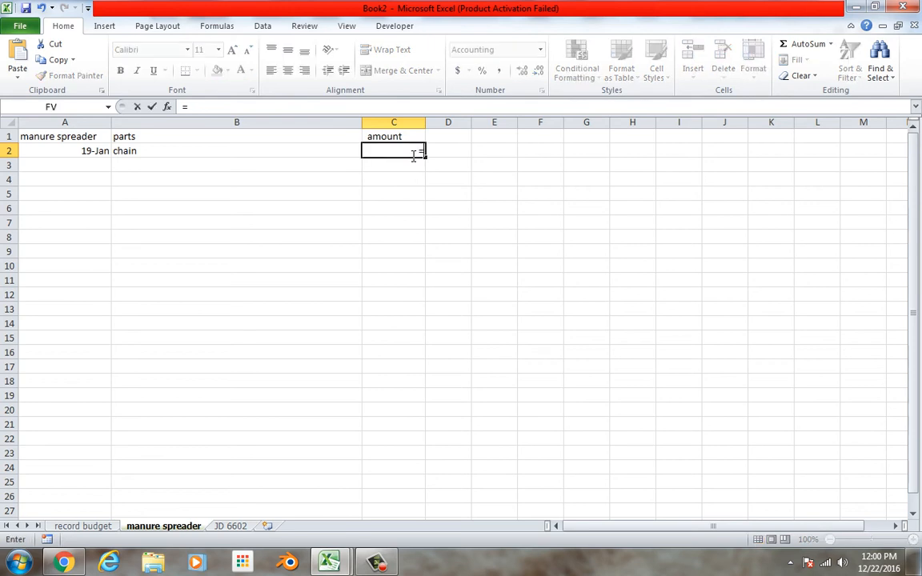
click(90, 526)
click(742, 202)
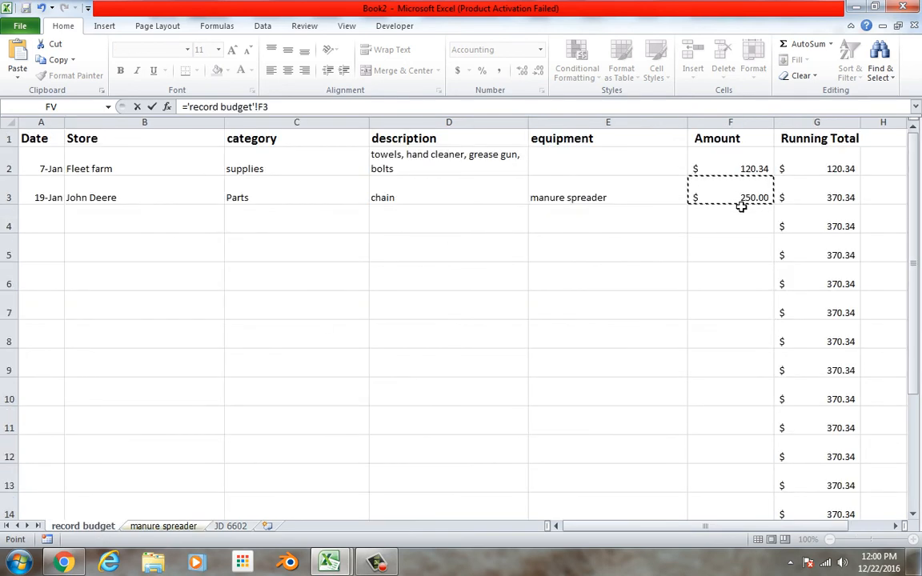
key(Return)
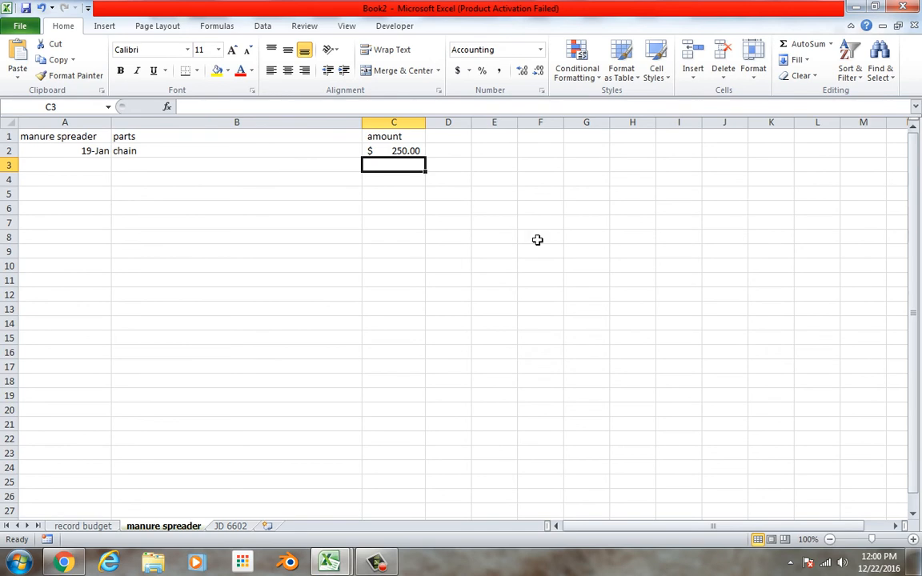
Step: Examine the linked description in D3 and amount in F3 of record budget, and the C2 formula on the manure spreader sheet
click(111, 528)
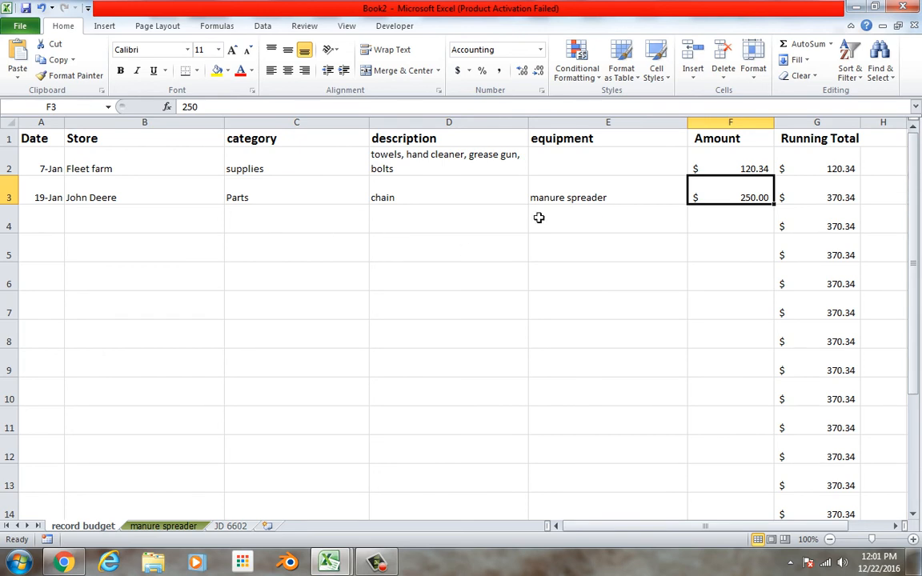
click(475, 193)
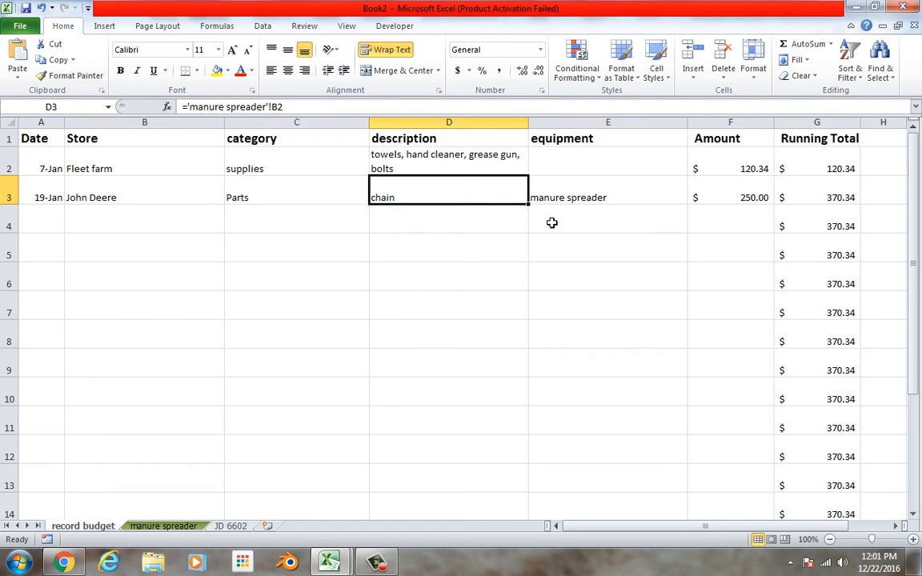
click(728, 203)
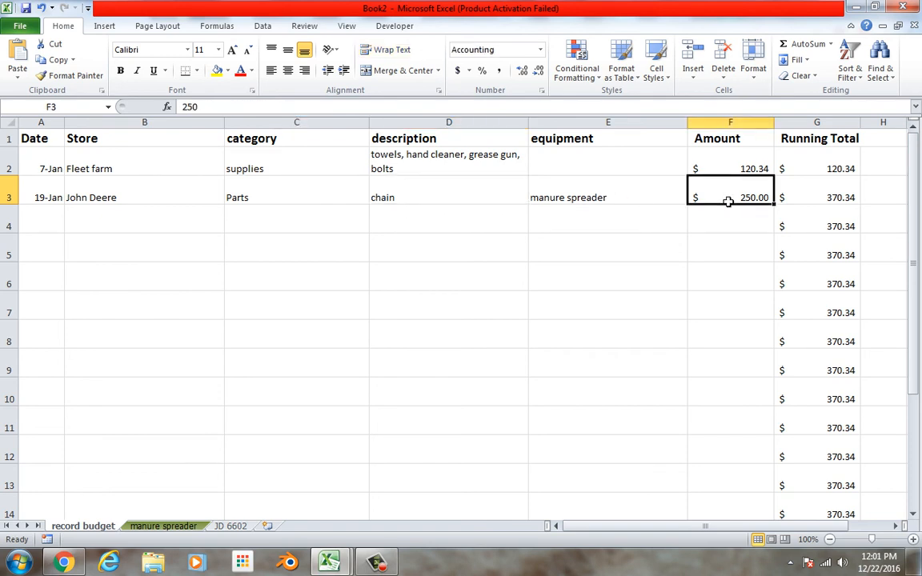
click(190, 528)
double_click(394, 156)
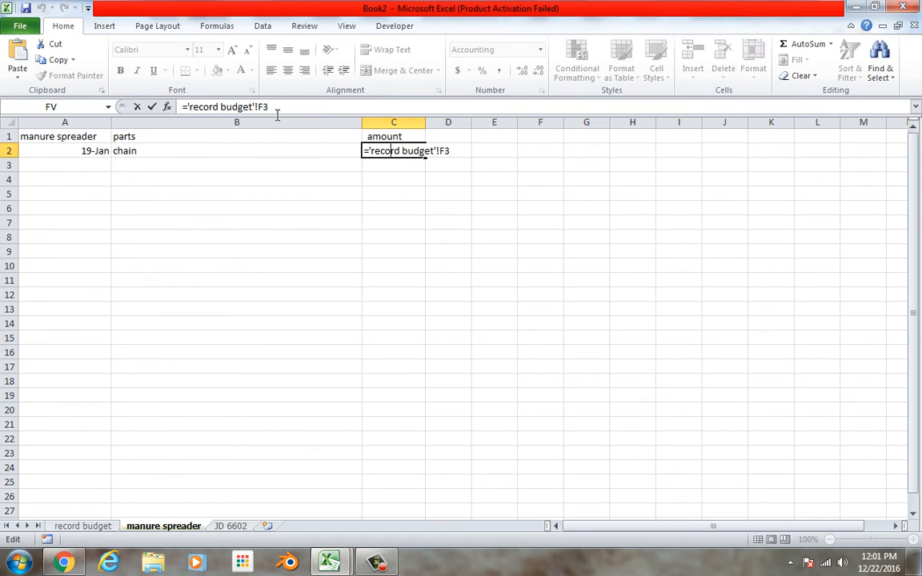
key(Escape)
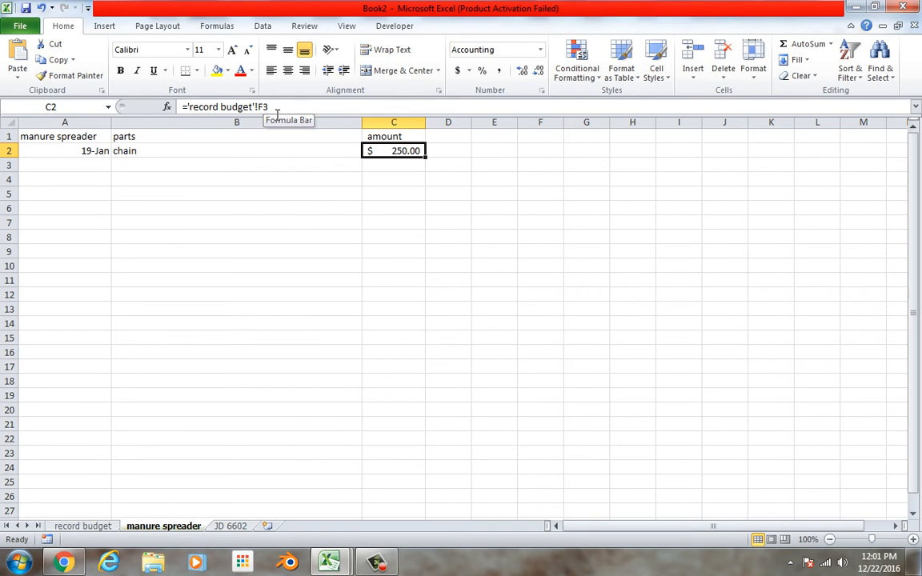
click(76, 526)
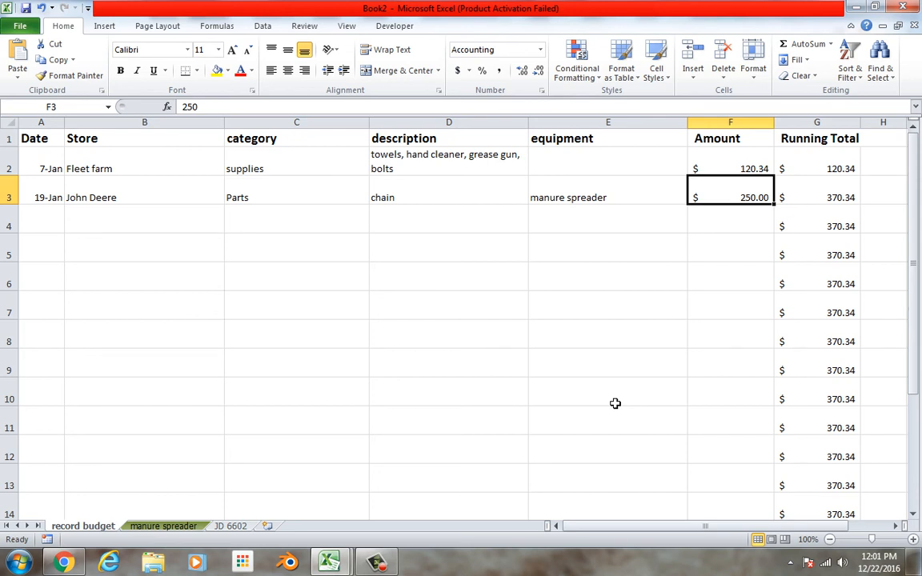
click(376, 563)
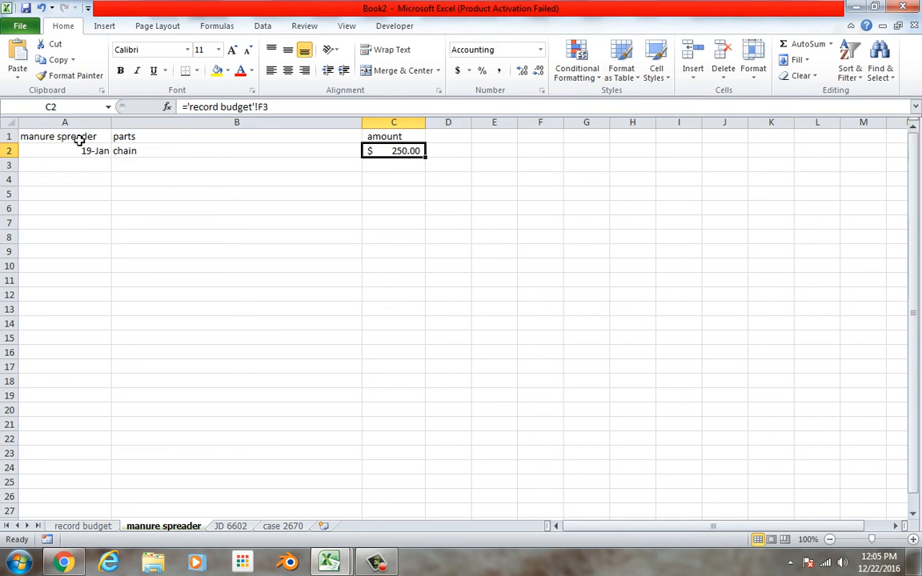
Step: Copy A1:C2 of the manure spreader sheet and paste only its formatting at A1 of the JD 6602 sheet
drag(64, 139, 410, 151)
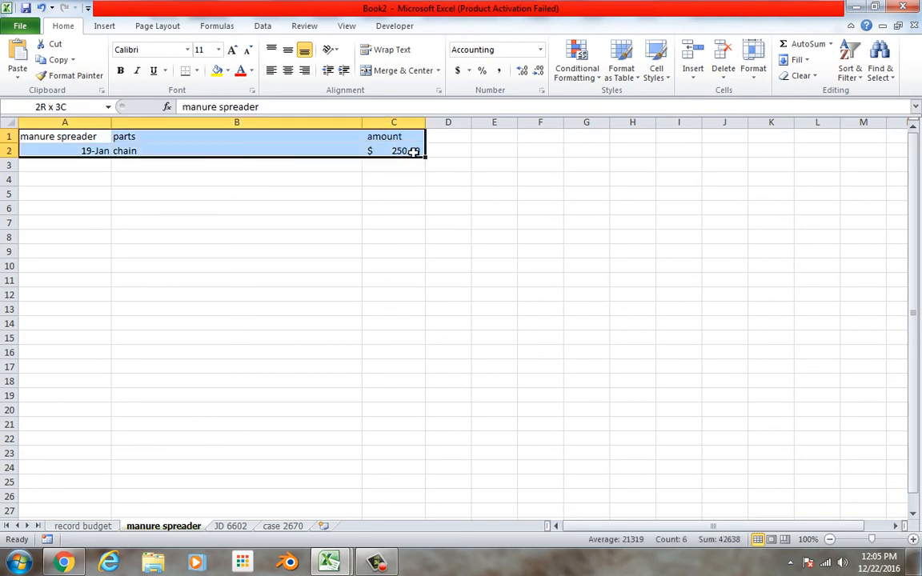
drag(413, 152, 413, 152)
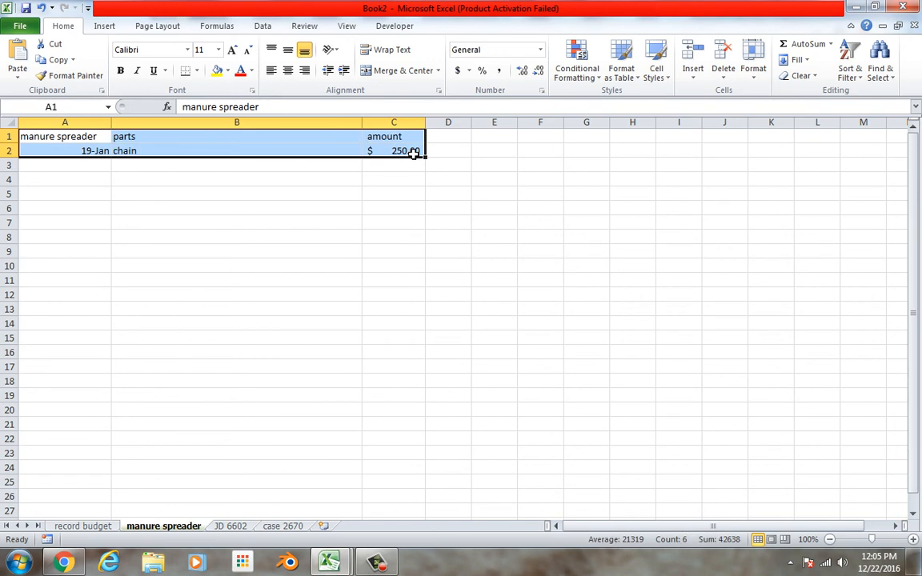
right_click(354, 159)
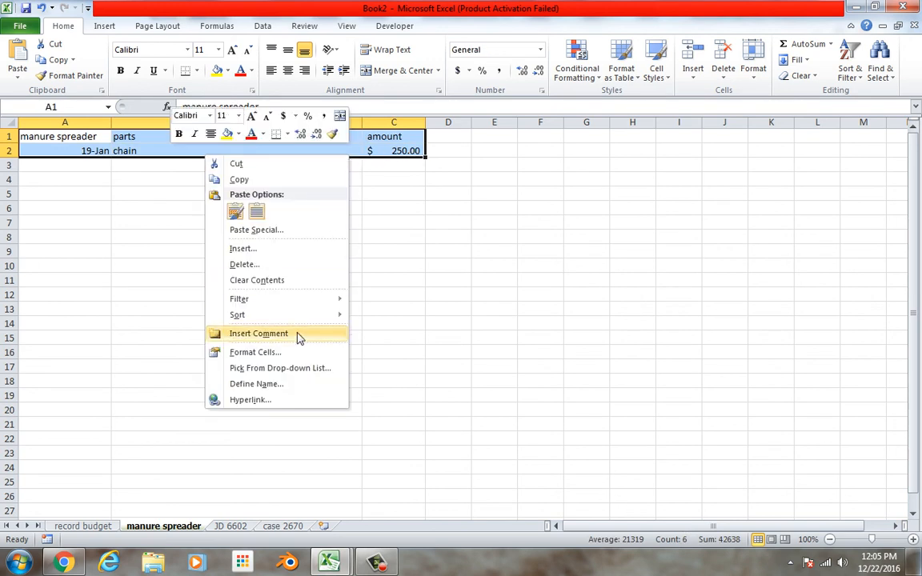
click(252, 181)
click(234, 527)
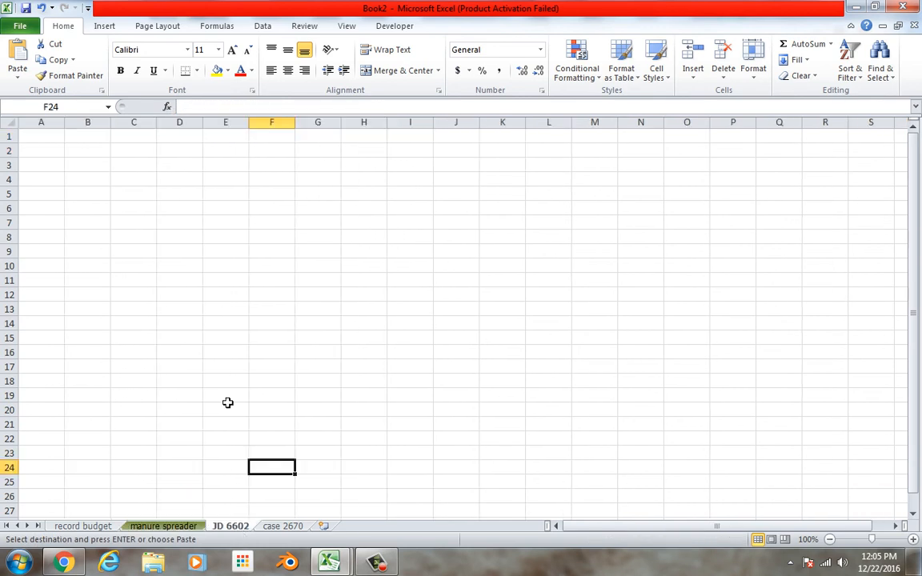
click(59, 138)
right_click(57, 138)
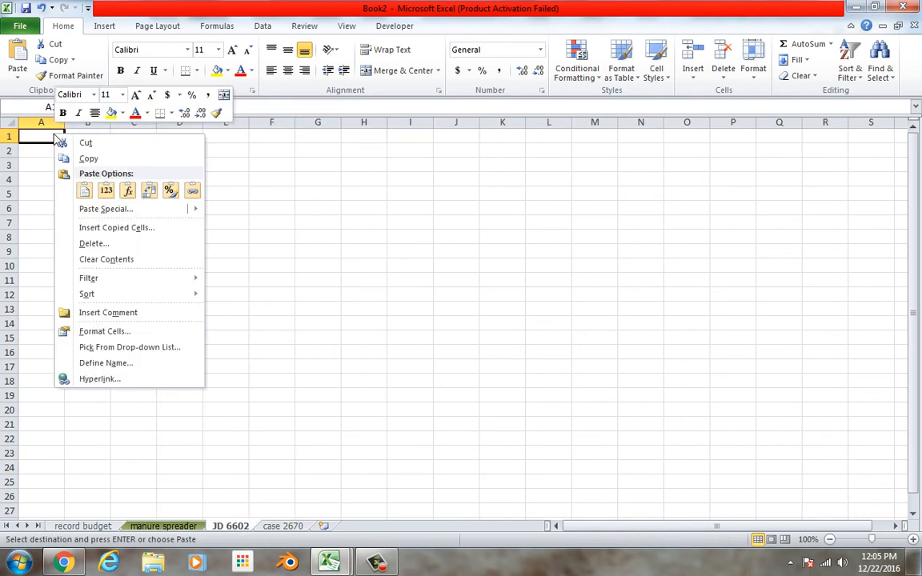
click(67, 186)
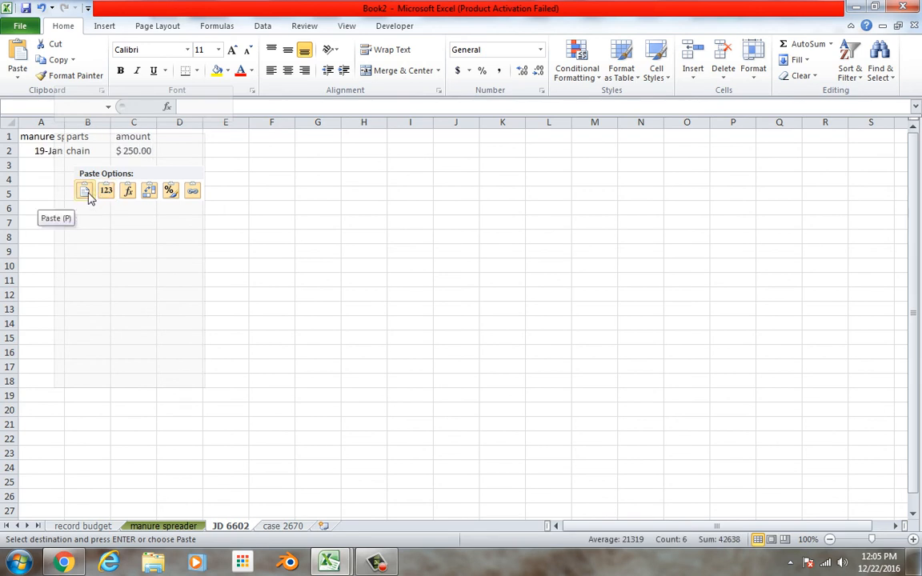
click(175, 203)
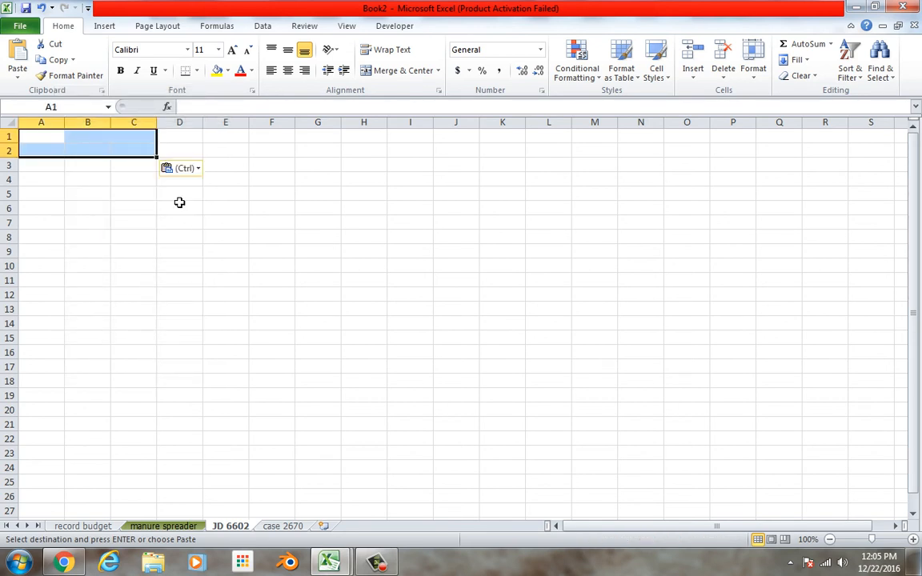
Step: Paste only the formatting of the copied range at A1 of the case 2670 sheet
click(279, 528)
right_click(45, 136)
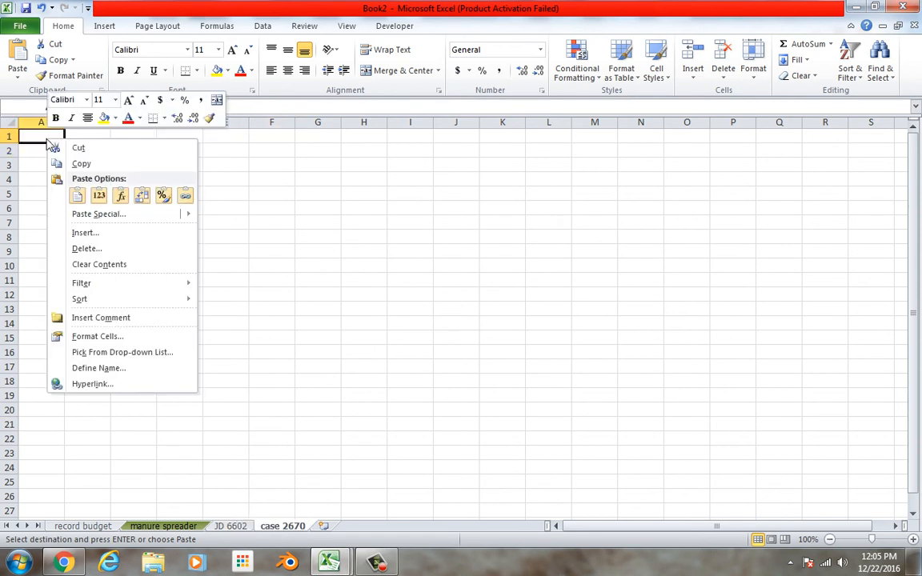
click(163, 198)
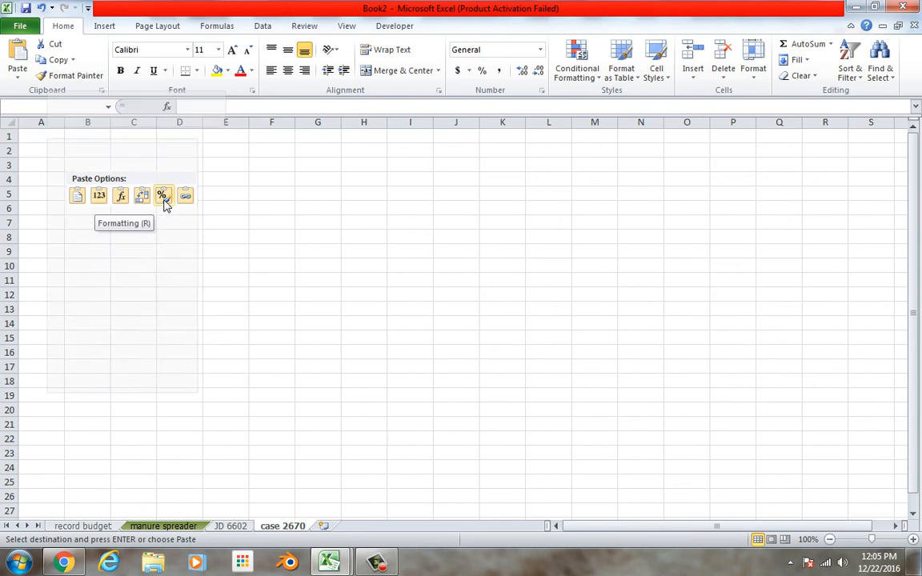
Step: Enter the headings case 2670, parts and amount in A1, B1 and C1 of the case 2670 sheet
click(43, 143)
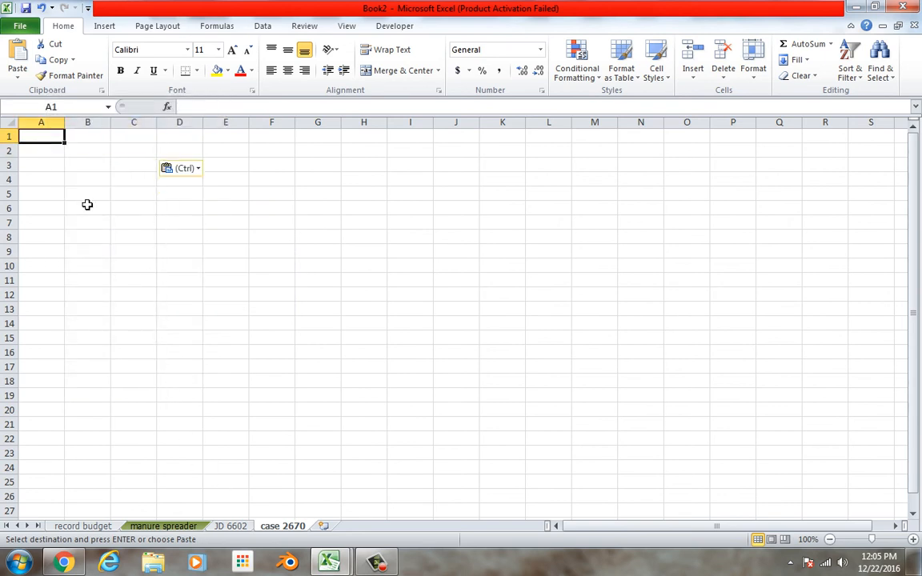
text(case 2670)
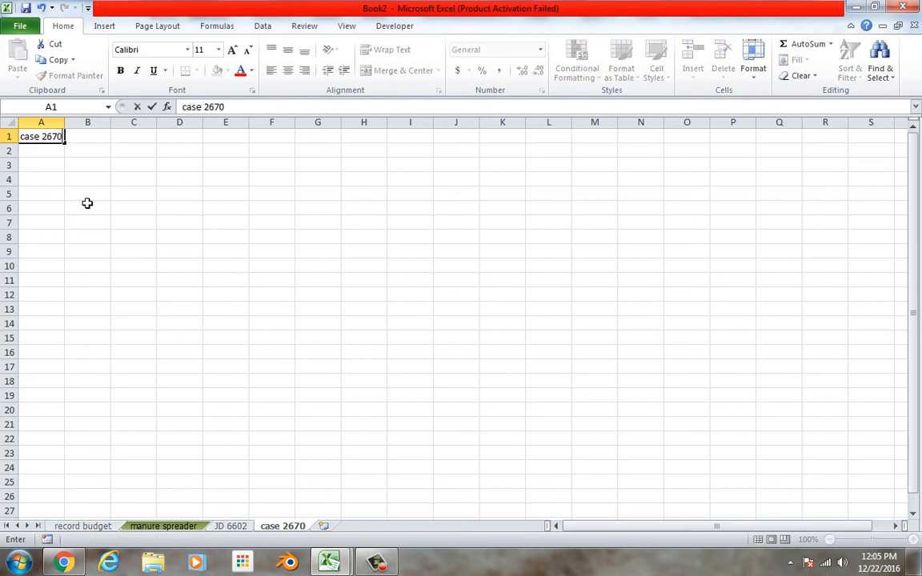
click(104, 136)
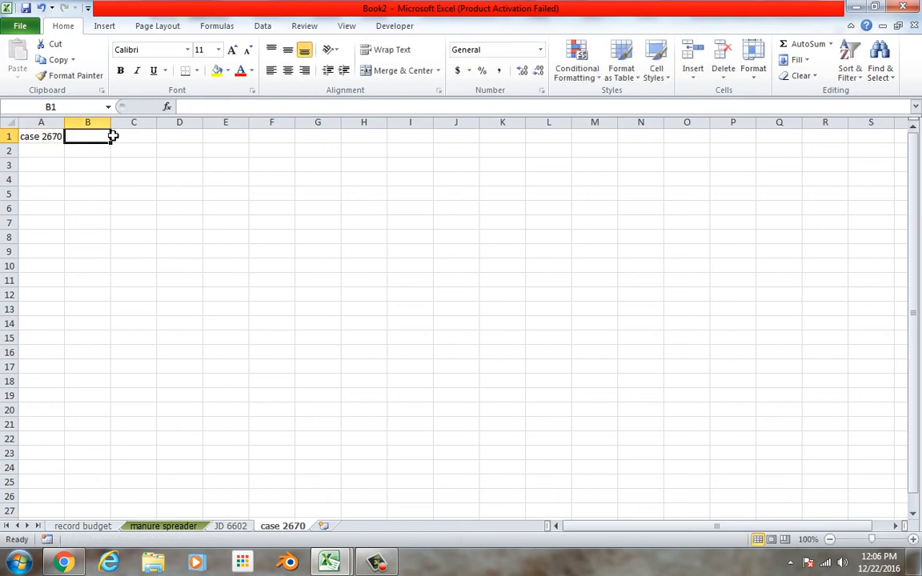
click(175, 526)
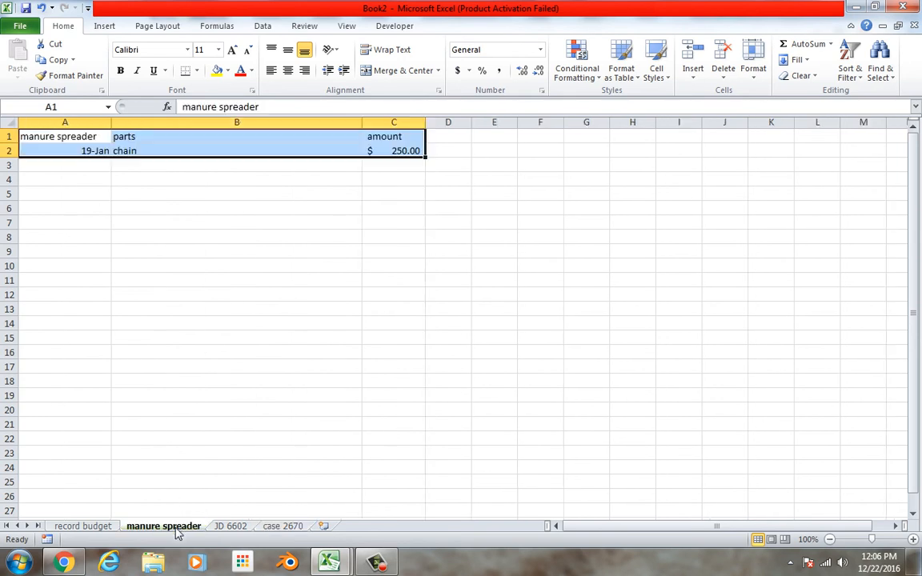
click(268, 527)
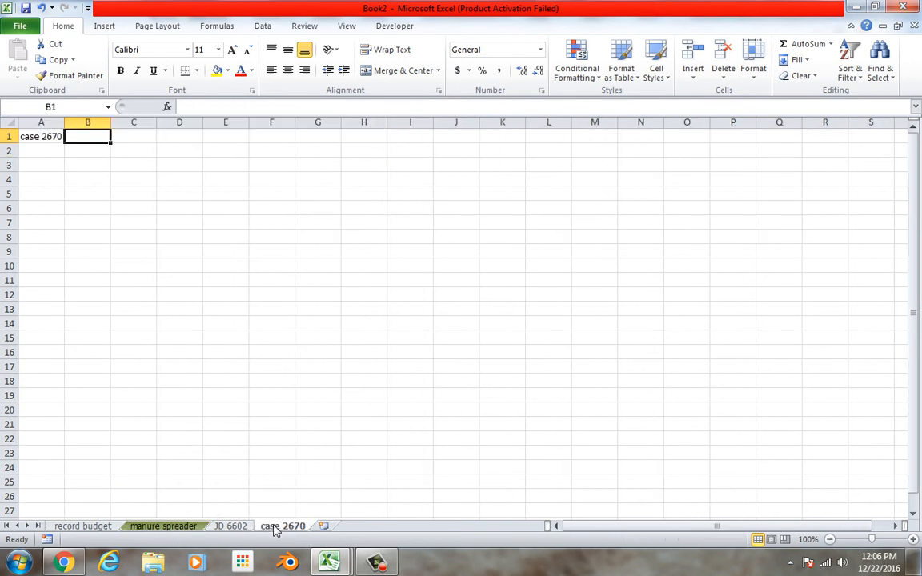
text(parts)
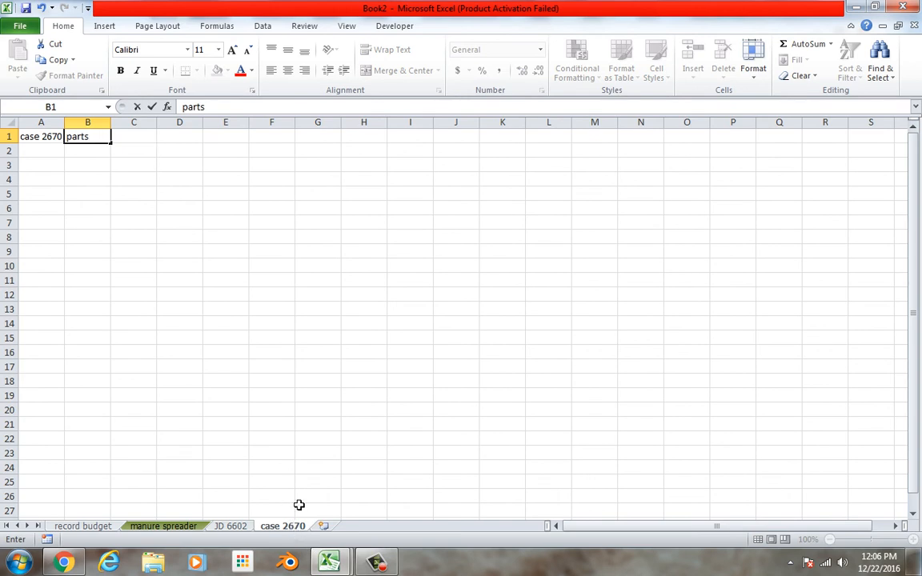
click(183, 529)
click(283, 526)
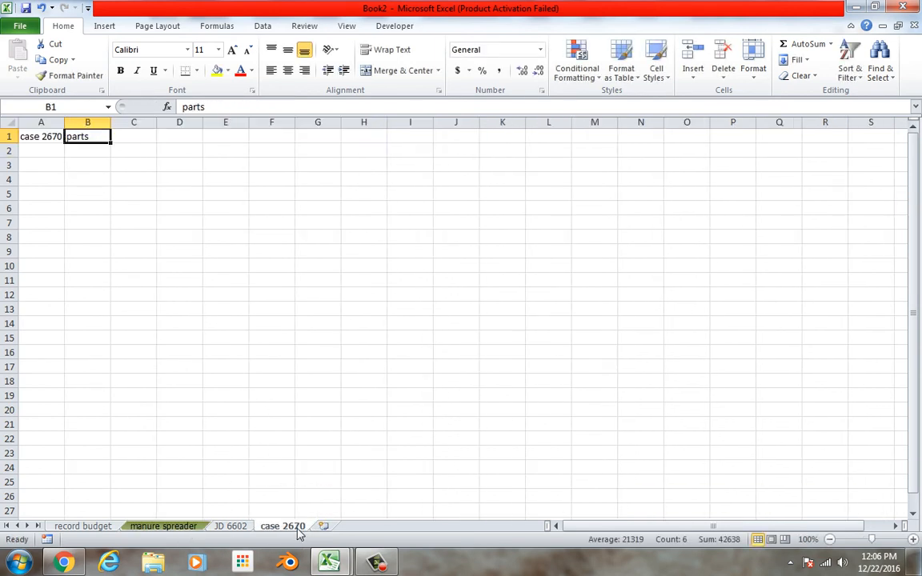
click(134, 137)
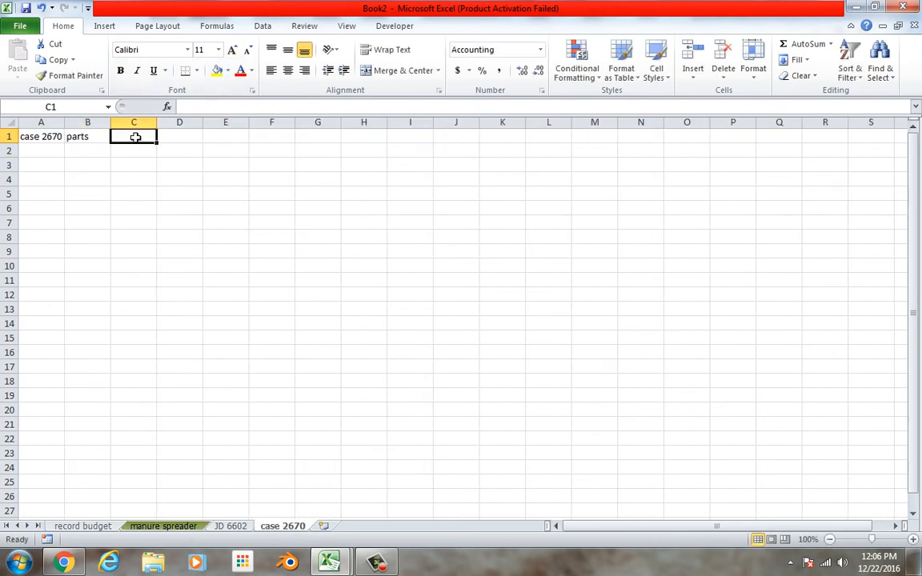
text(amount)
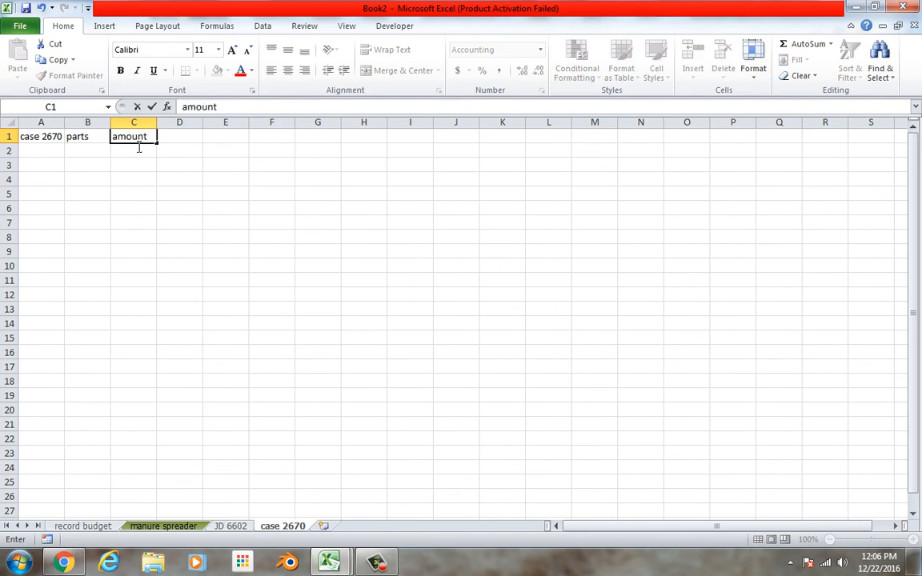
Step: Enter 345 as the amount in C2 of the case 2670 sheet, keeping the existing cell contents in place
click(150, 153)
text(345)
key(Return)
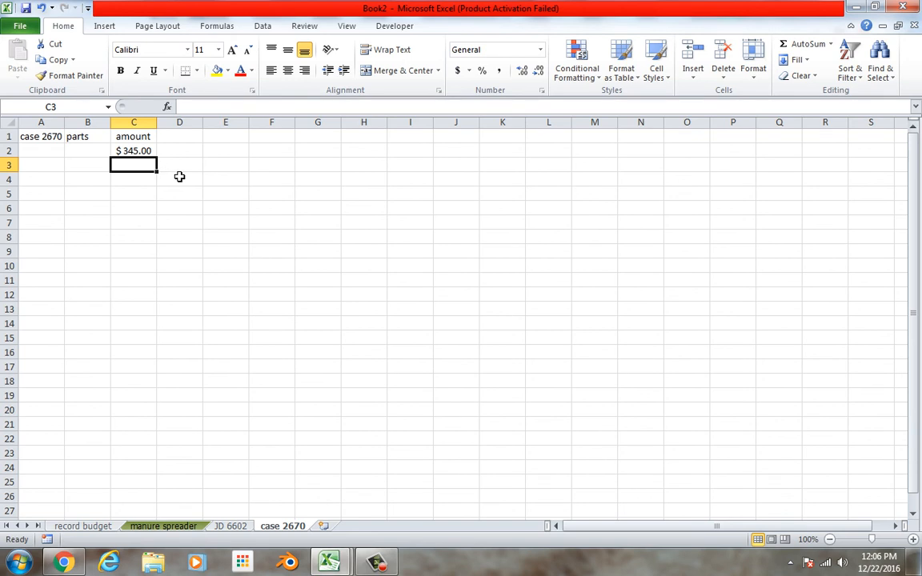
drag(159, 172, 72, 151)
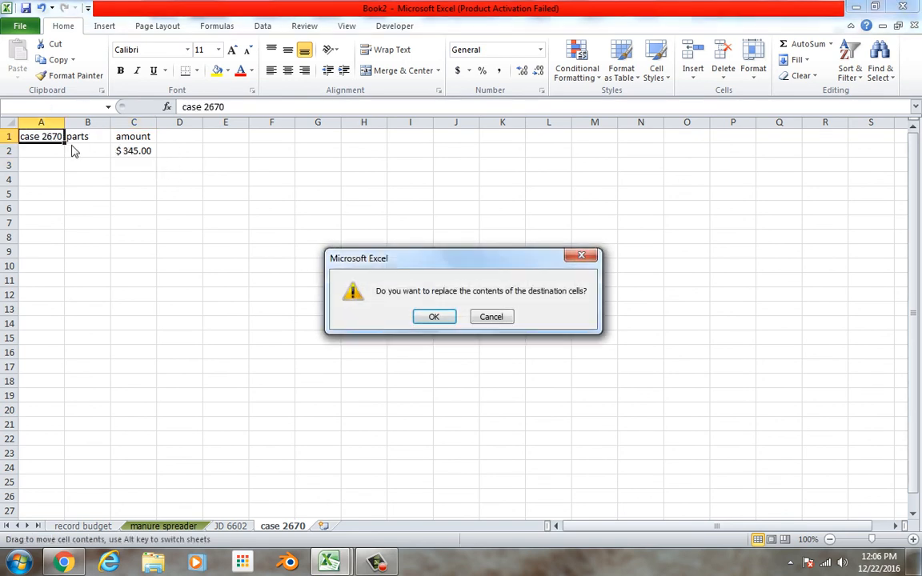
click(498, 319)
Step: Copy A1:C2 of the manure spreader sheet in full to A1 of JD 6602 and widen column A to fit its heading
click(189, 533)
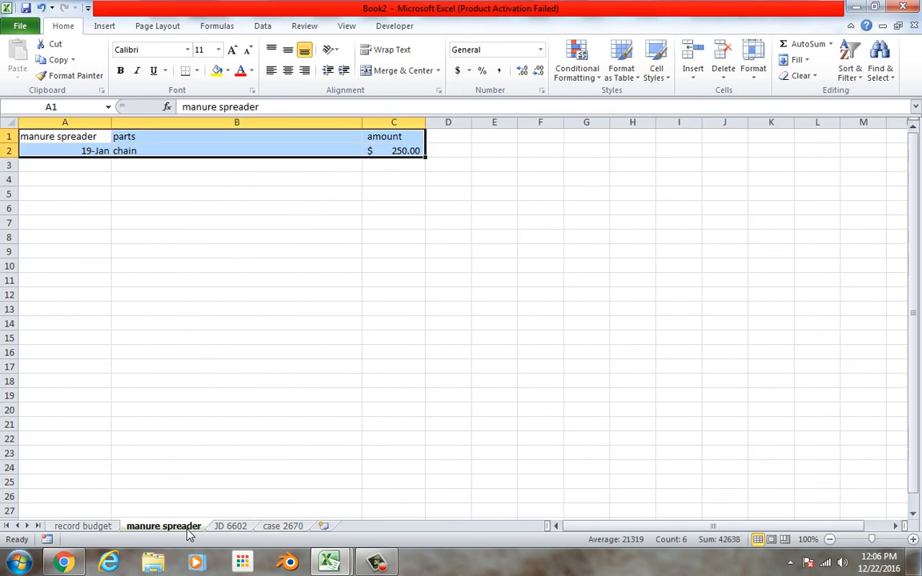
right_click(261, 152)
click(245, 173)
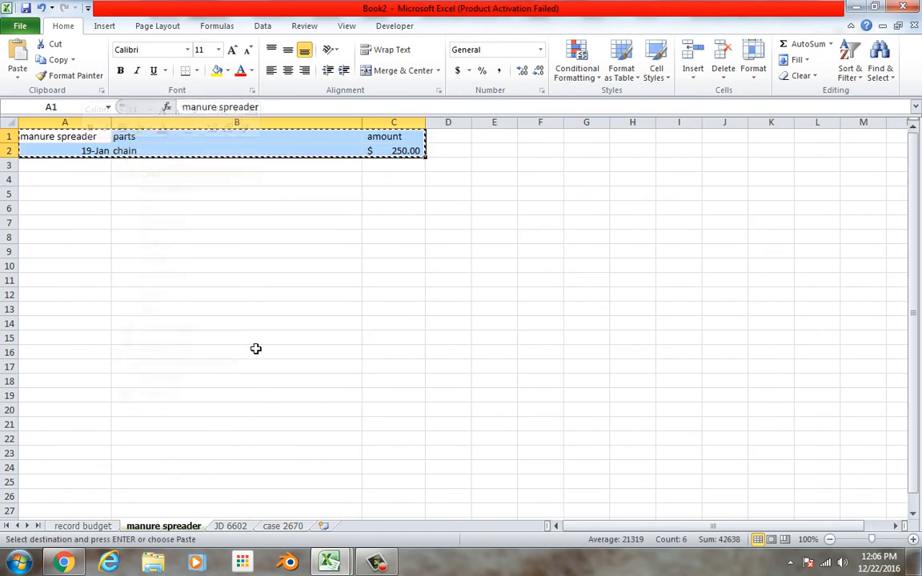
click(231, 526)
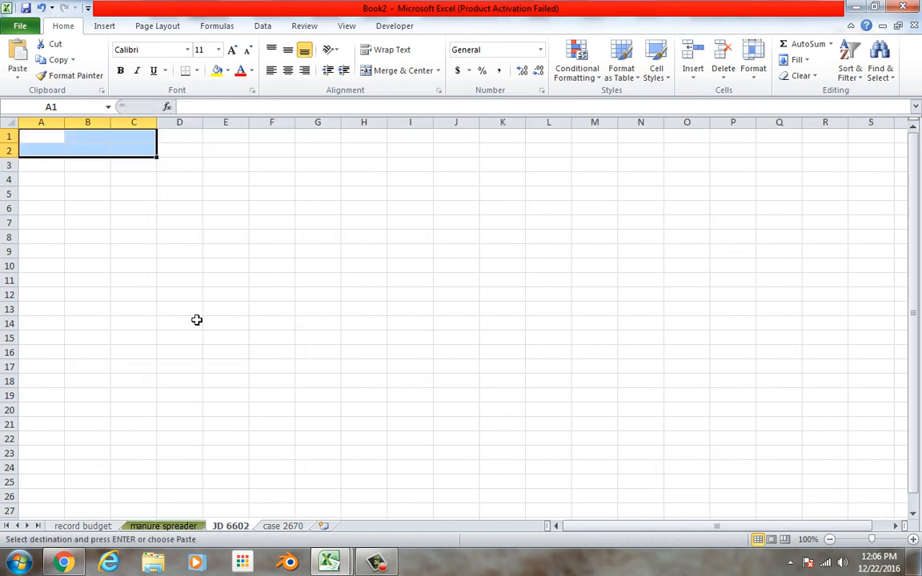
right_click(50, 138)
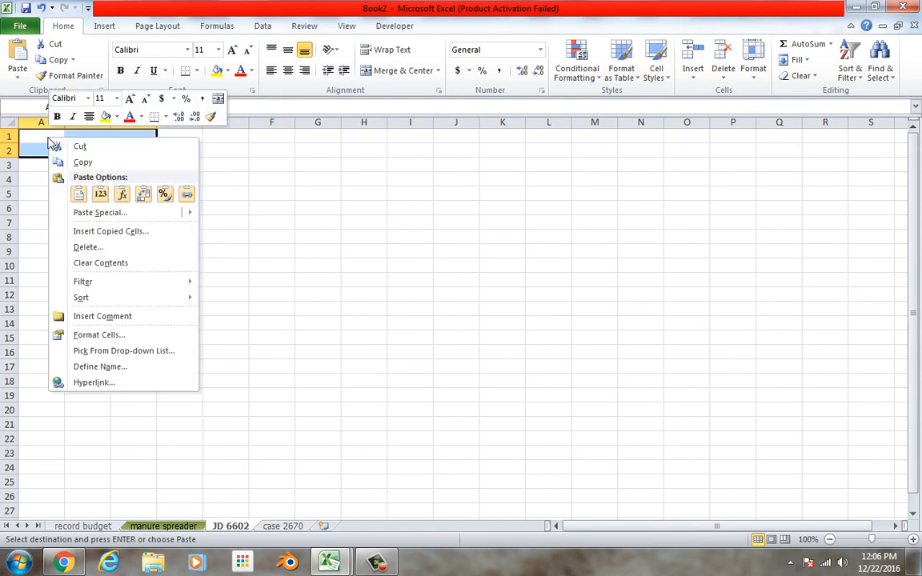
click(77, 196)
drag(71, 132, 120, 138)
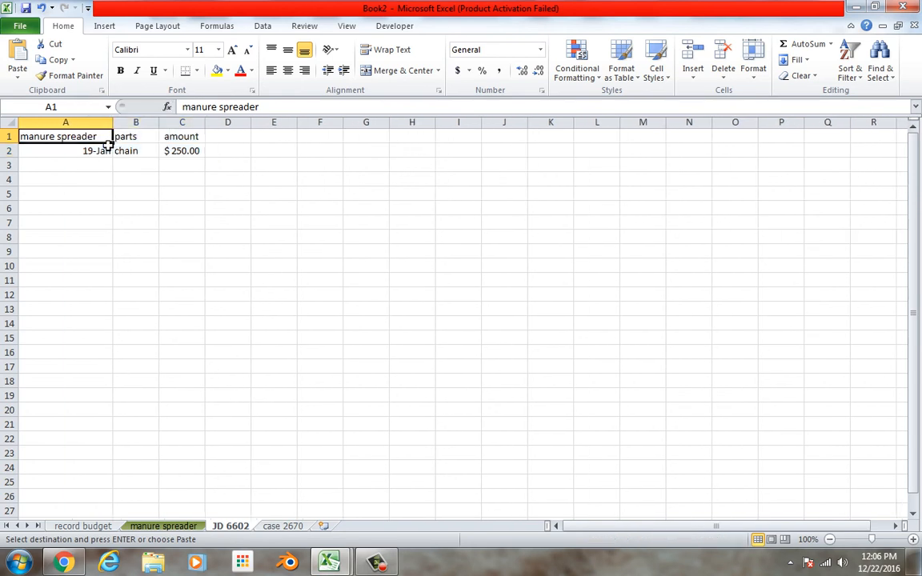
Step: Replace the heading in A1 of the JD 6602 sheet with JD 6602 and widen the parts column
double_click(104, 138)
key(BackSpace)
key(BackSpace)
key(BackSpace)
key(BackSpace)
key(BackSpace)
key(BackSpace)
key(BackSpace)
key(BackSpace)
key(BackSpace)
key(BackSpace)
key(BackSpace)
key(BackSpace)
key(BackSpace)
key(BackSpace)
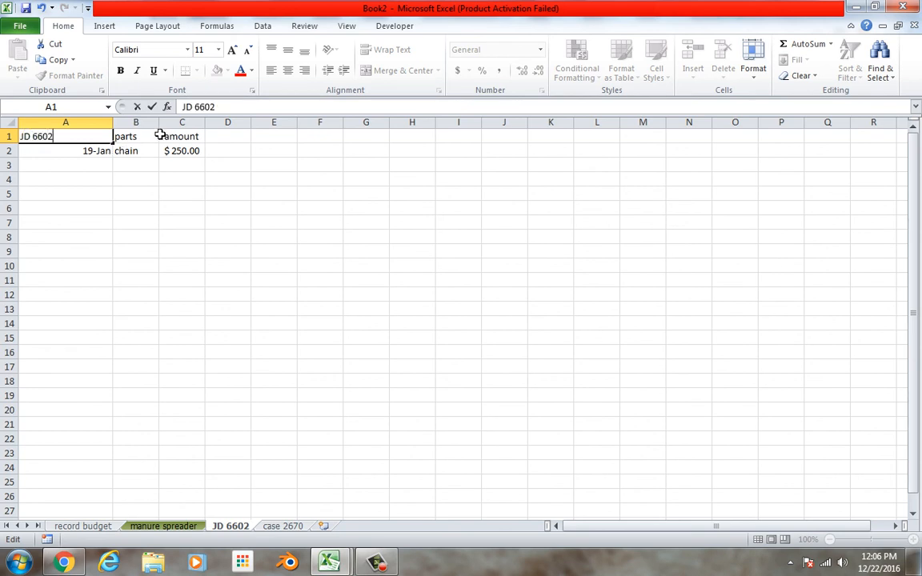
key(Tab)
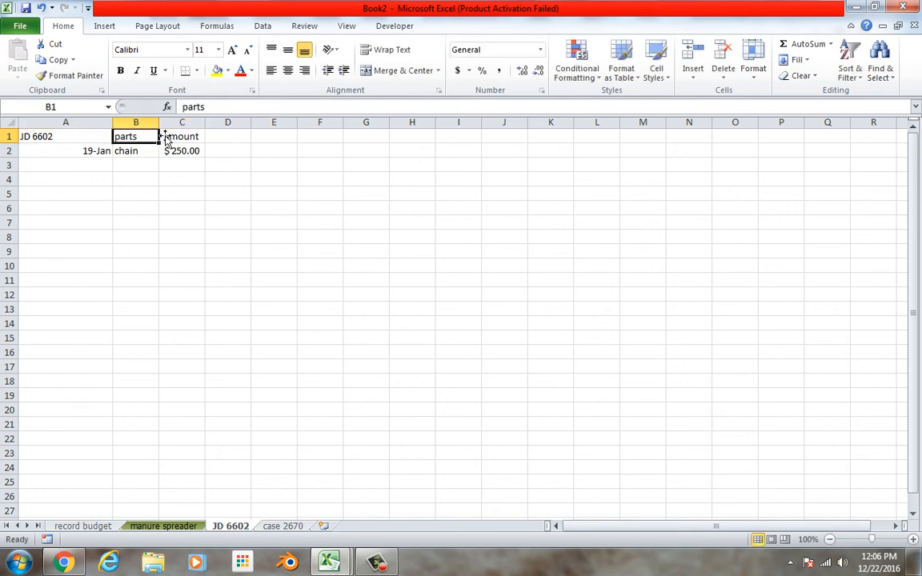
drag(158, 125, 261, 128)
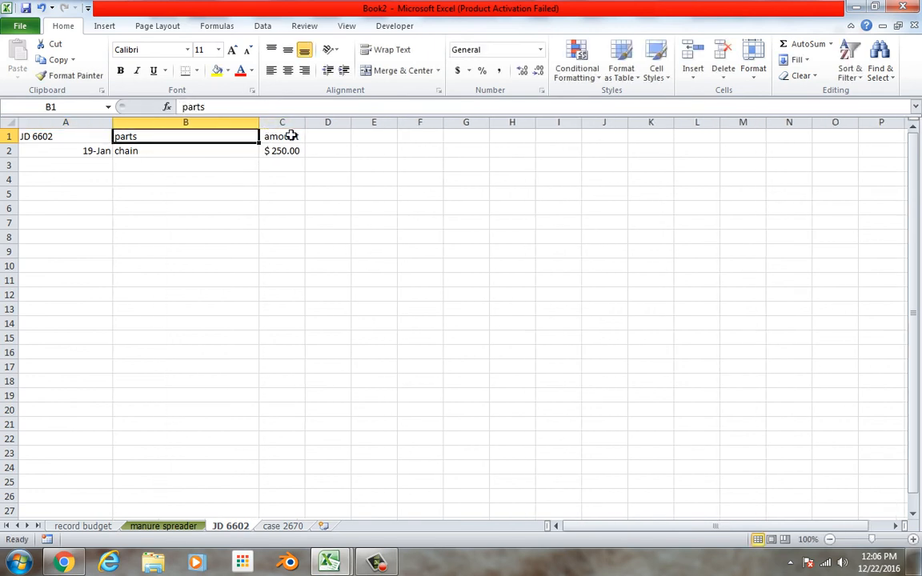
Step: Clear the copied amount, part and date from C2, B2 and A2 of the JD 6602 sheet
click(297, 155)
key(Delete)
click(198, 158)
key(BackSpace)
click(88, 152)
key(BackSpace)
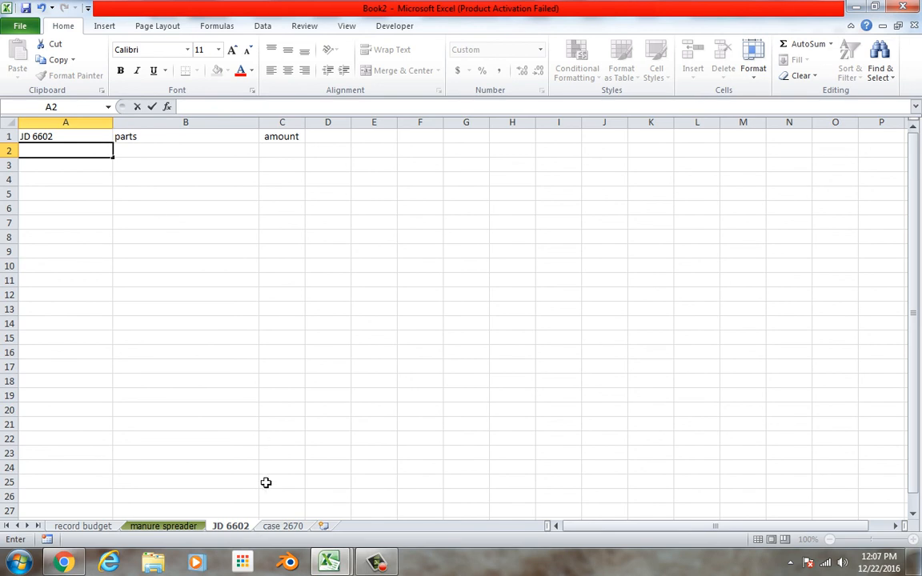
Step: Set the width of column A on the JD 6602 sheet to 17.71, matching the manure spreader sheet
click(189, 528)
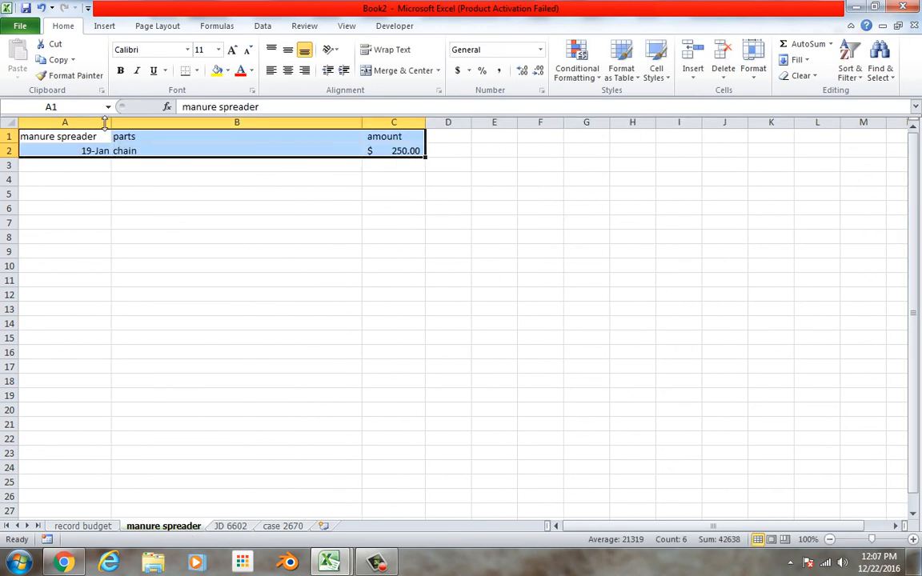
drag(118, 134, 118, 133)
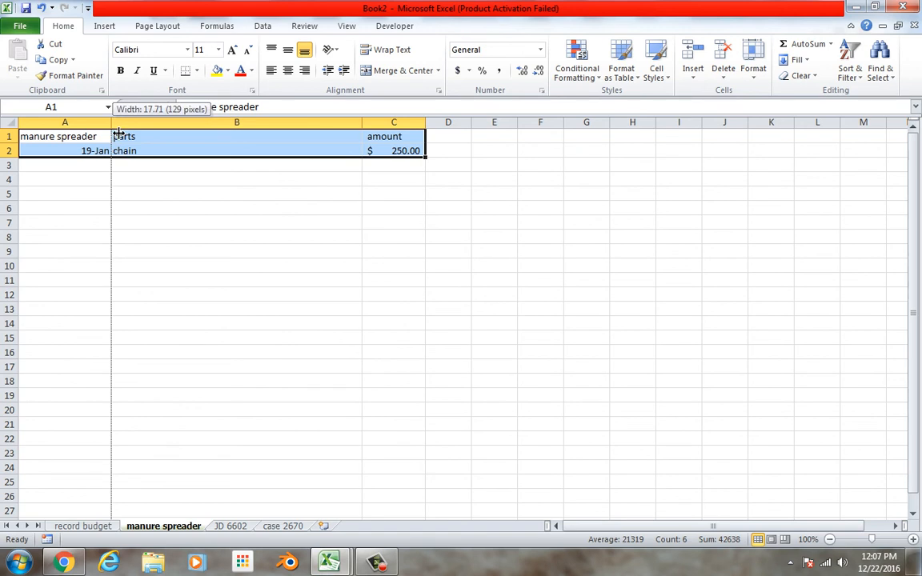
drag(119, 133, 119, 133)
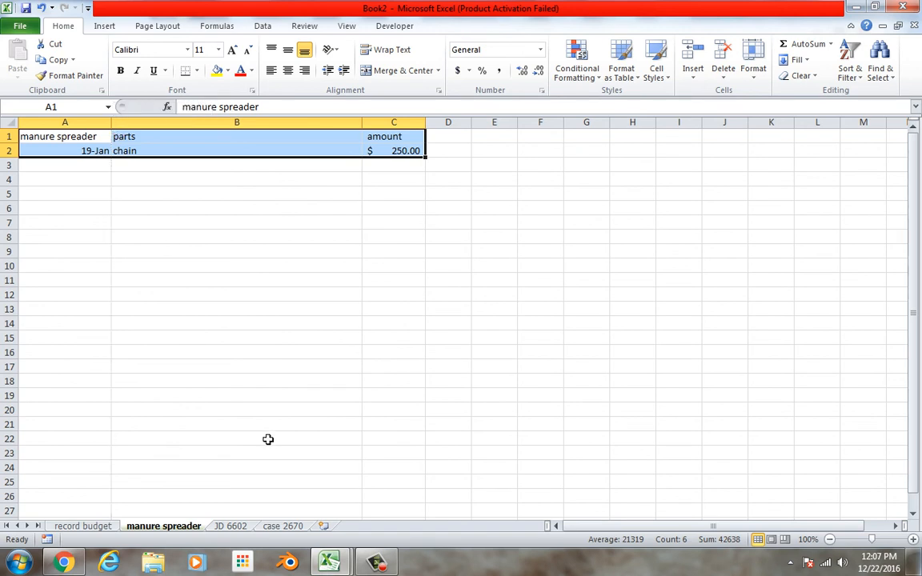
click(240, 527)
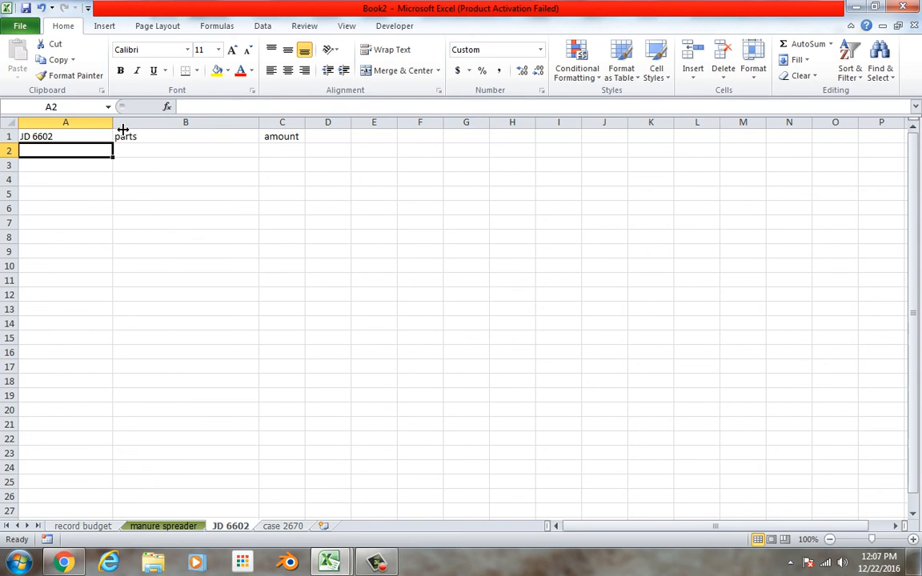
drag(118, 132, 118, 133)
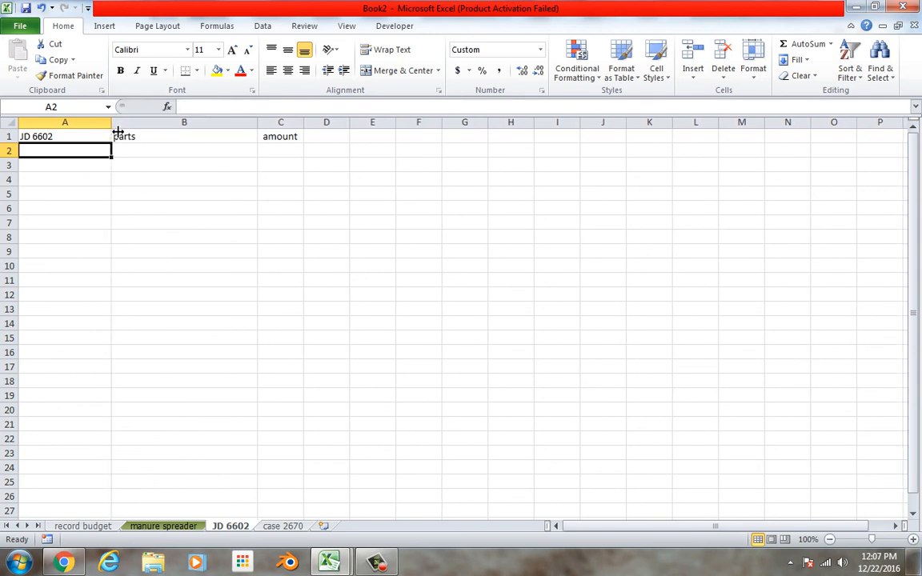
click(190, 528)
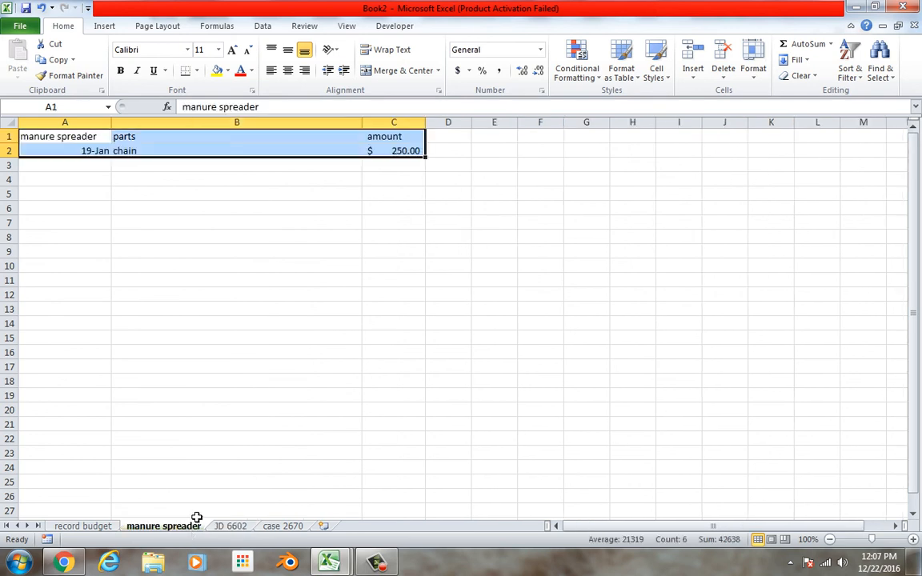
Step: Widen the parts and amount columns on the JD 6602 sheet to match those on the manure spreader sheet
drag(371, 130, 371, 131)
click(240, 526)
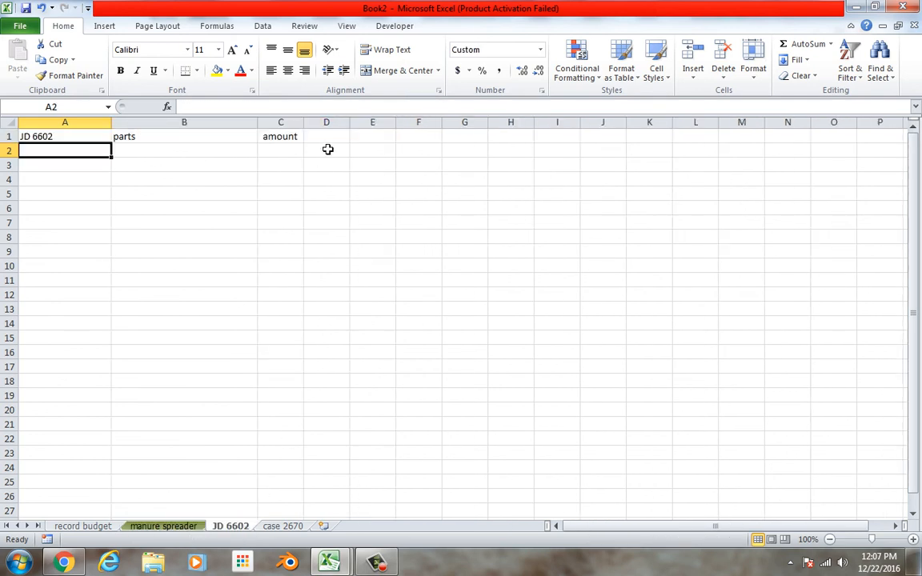
drag(259, 130, 366, 136)
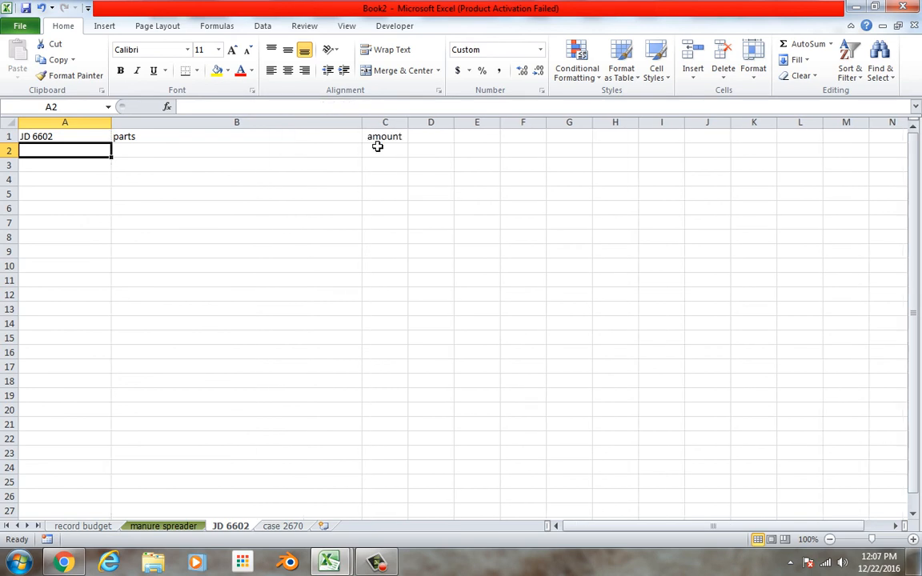
click(189, 528)
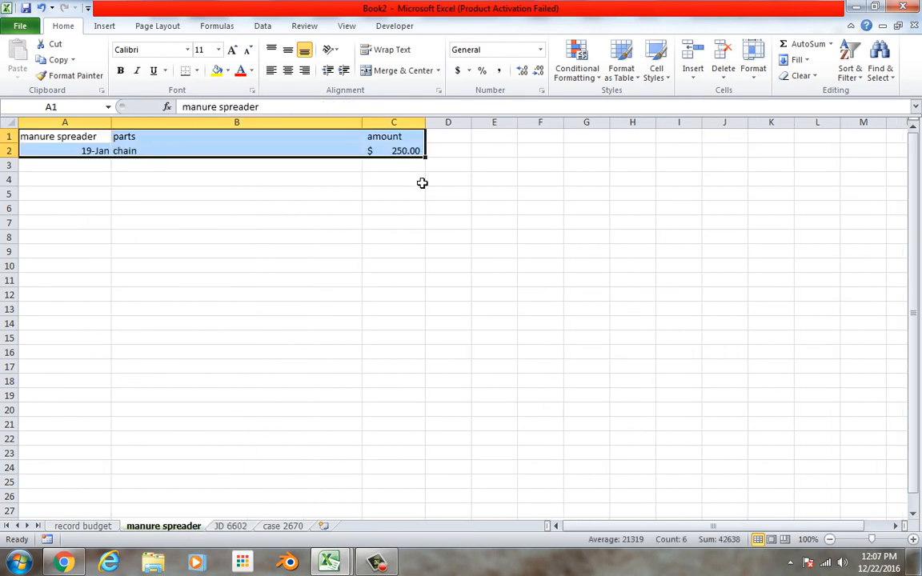
mouse_move(433, 132)
mouse_down()
mouse_move(417, 128)
mouse_move(433, 130)
mouse_up()
click(232, 527)
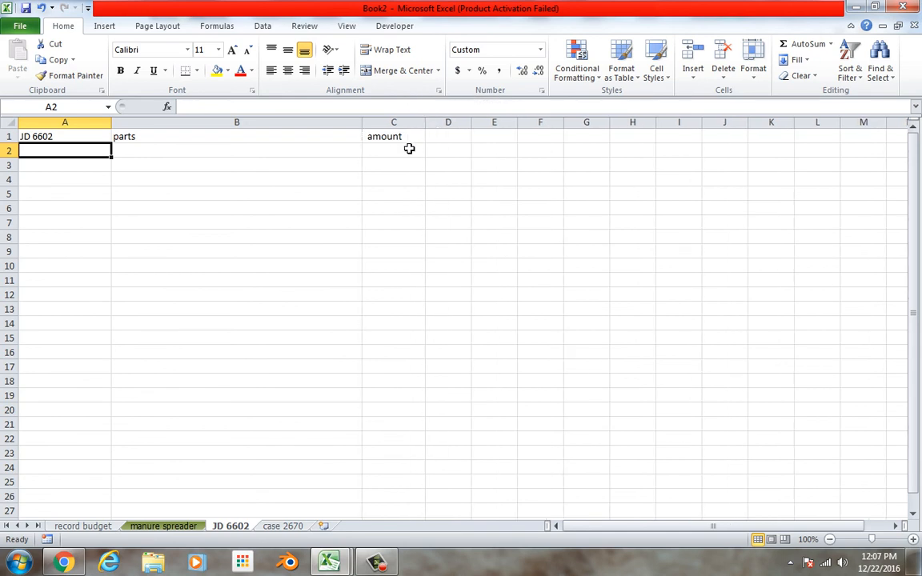
click(408, 151)
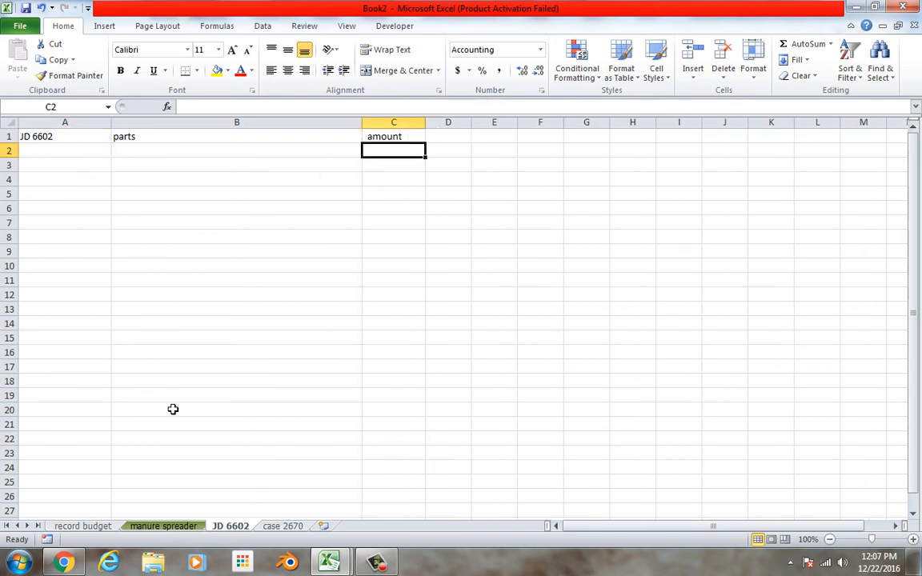
click(376, 564)
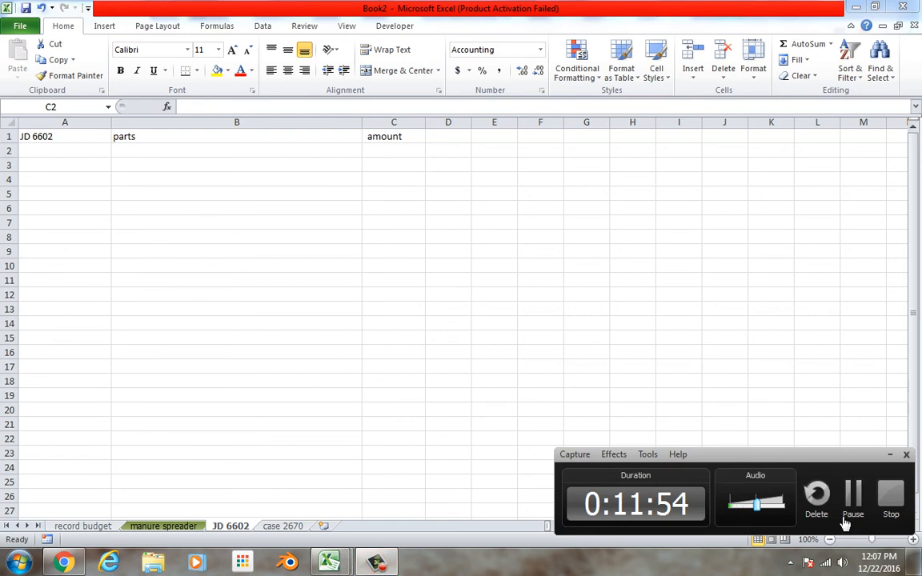
click(852, 492)
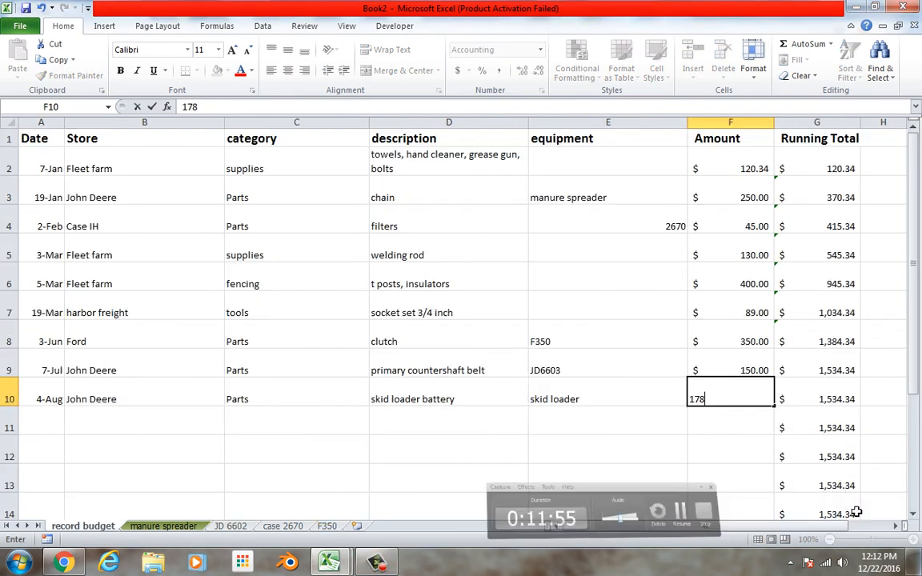
Step: Complete the amount entry of 178 in F10 and add a new sheet named skid loader
click(640, 458)
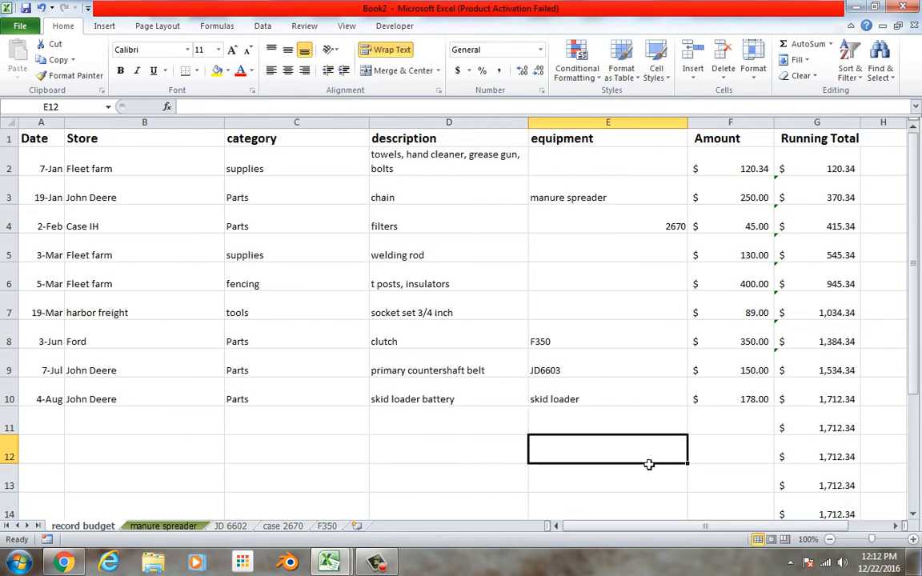
click(357, 528)
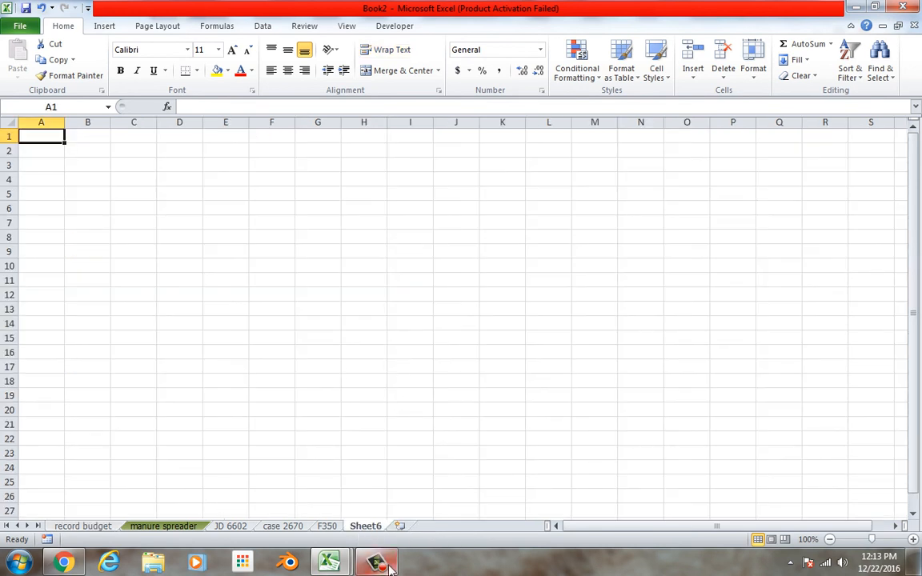
double_click(371, 528)
text(skid loader)
click(449, 425)
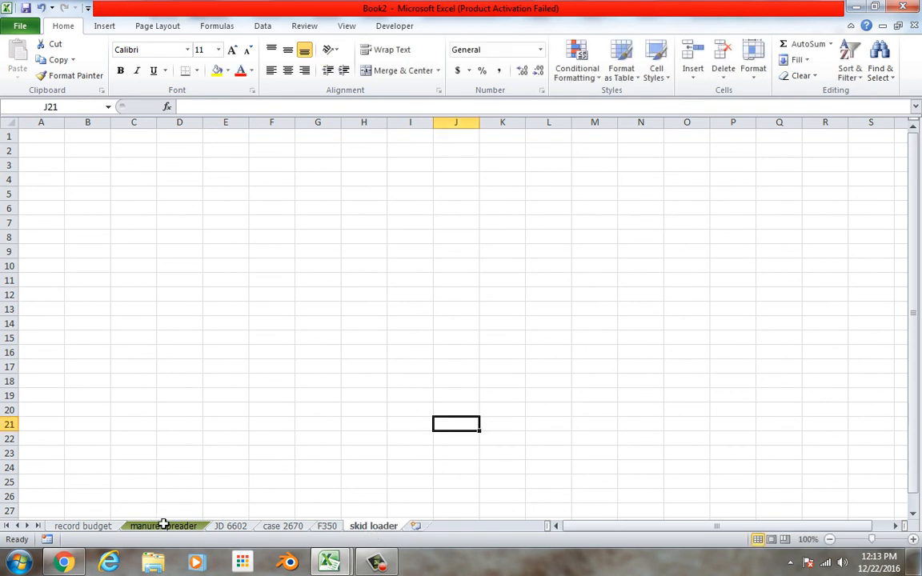
click(376, 562)
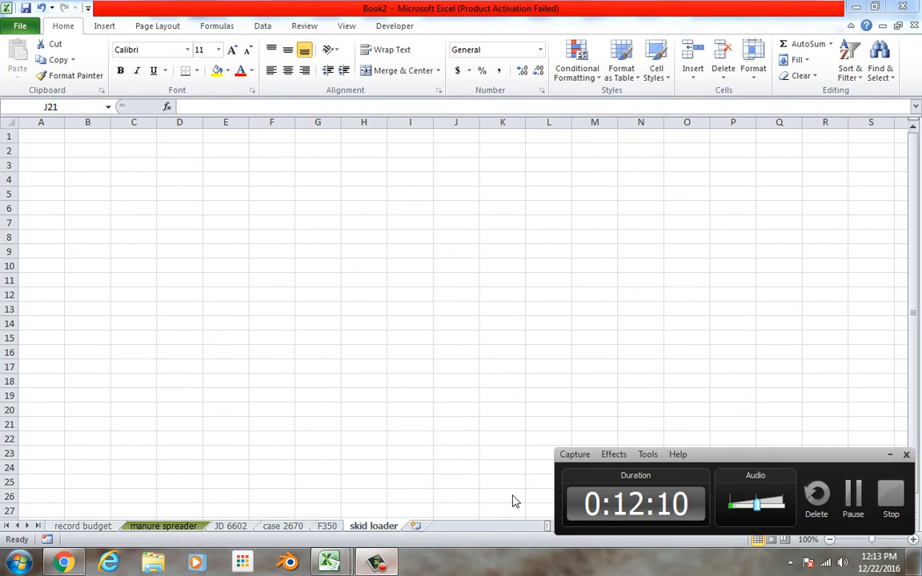
click(853, 494)
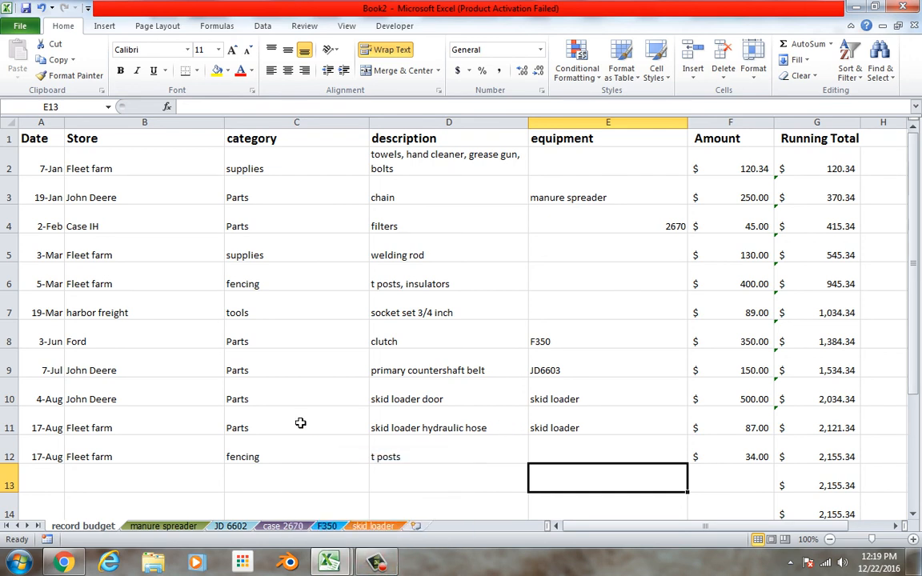
click(383, 567)
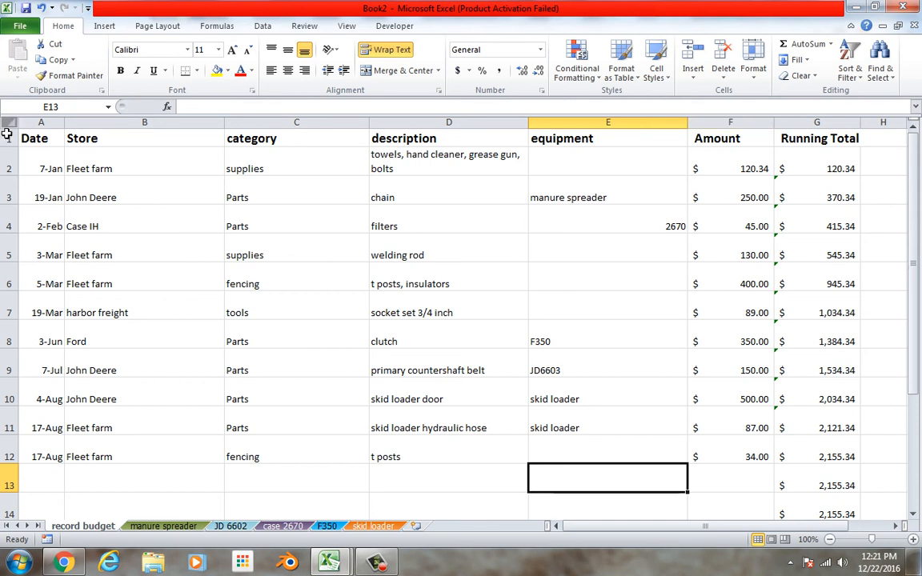
Step: Create a PivotTable on a new worksheet from the range A1:G12 of the record budget sheet
drag(48, 141, 807, 353)
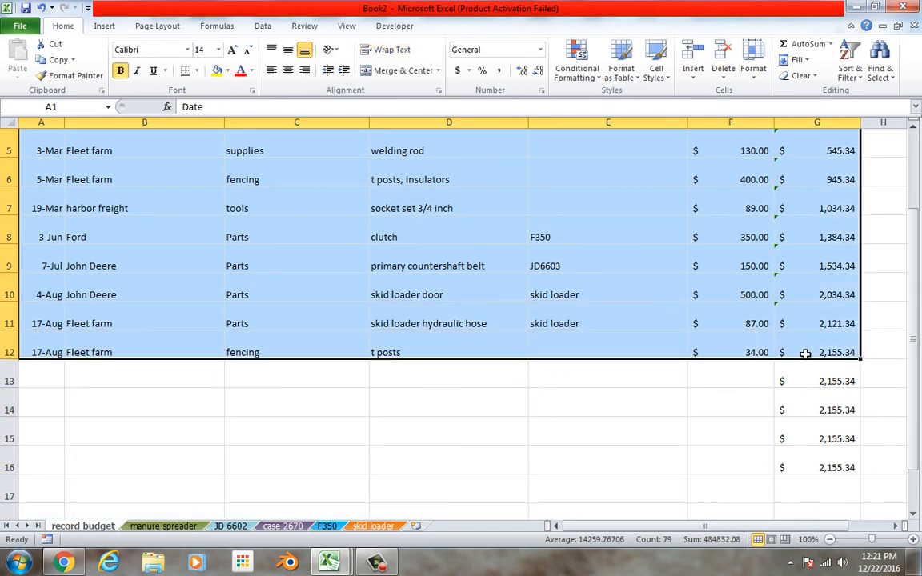
drag(912, 323, 906, 139)
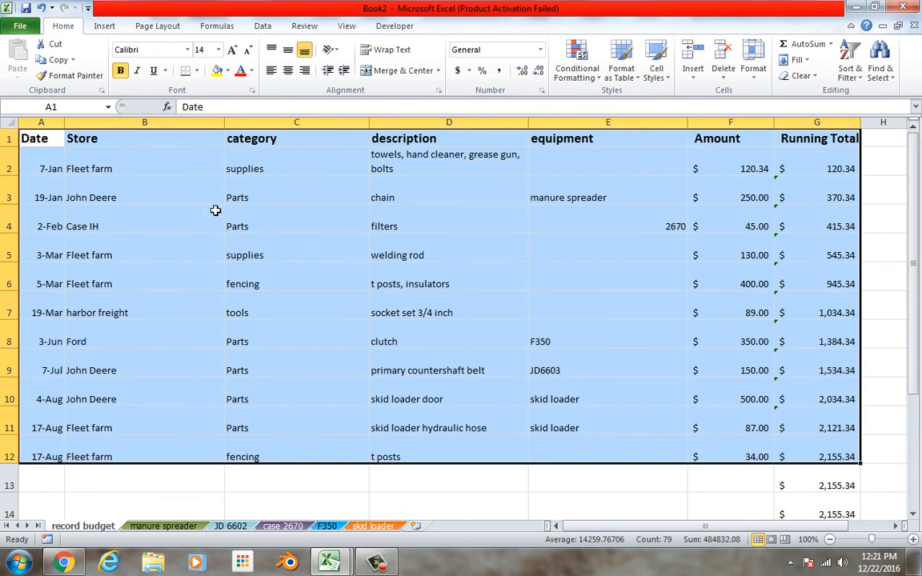
click(105, 27)
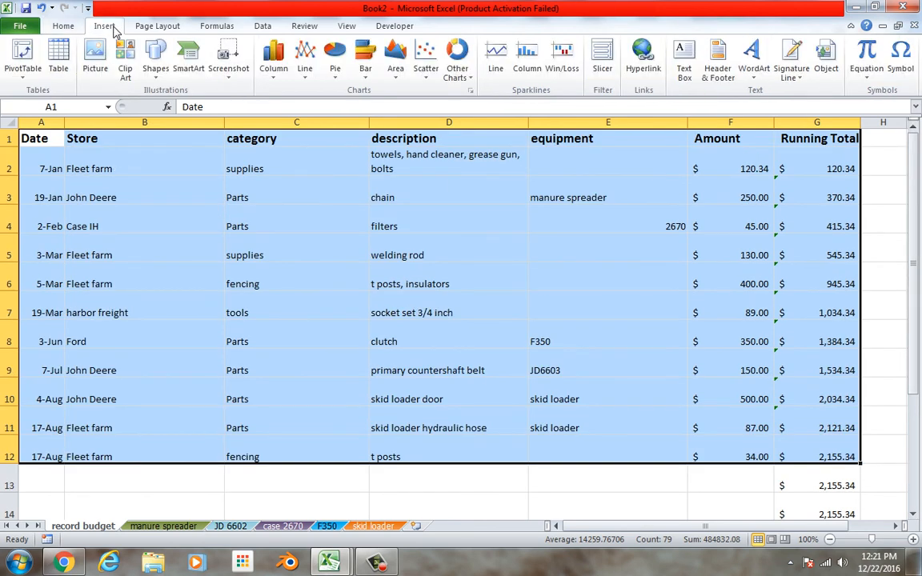
click(32, 60)
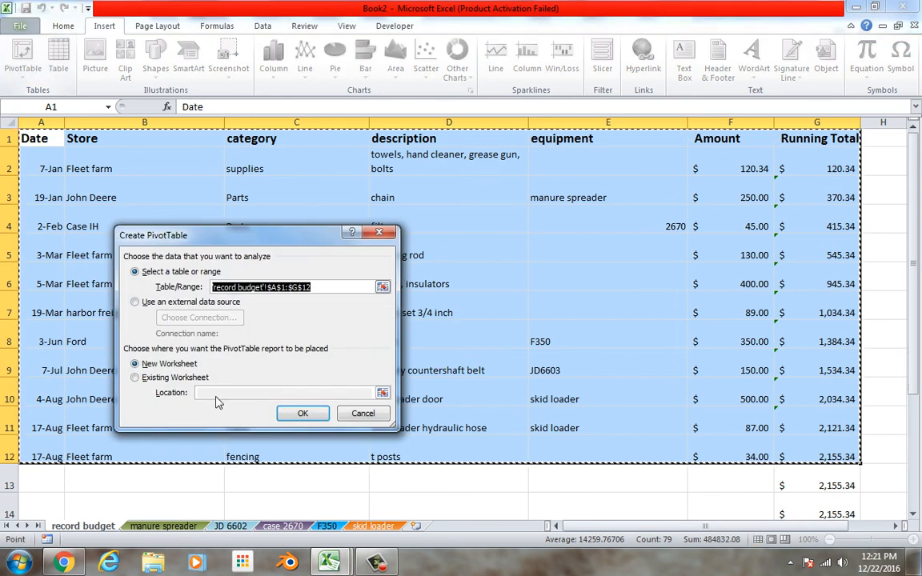
click(377, 563)
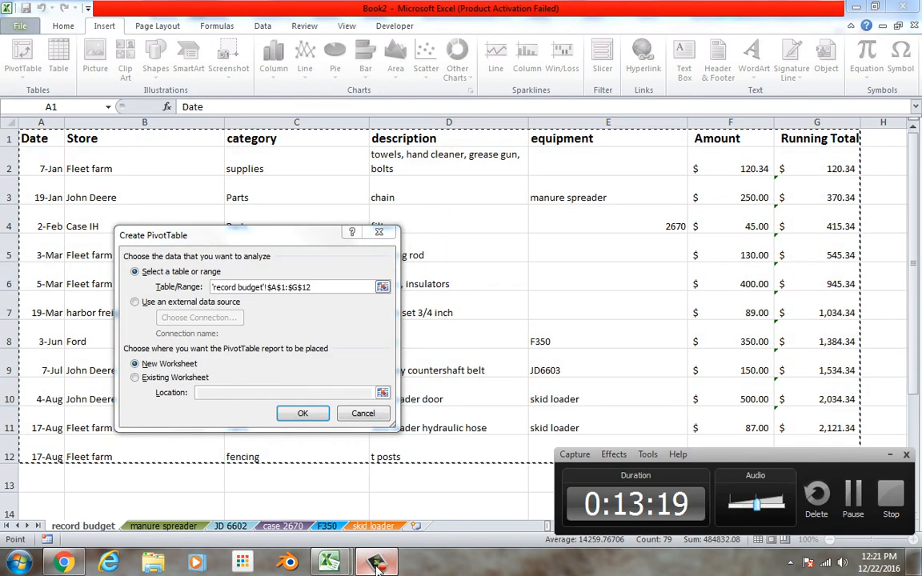
click(889, 455)
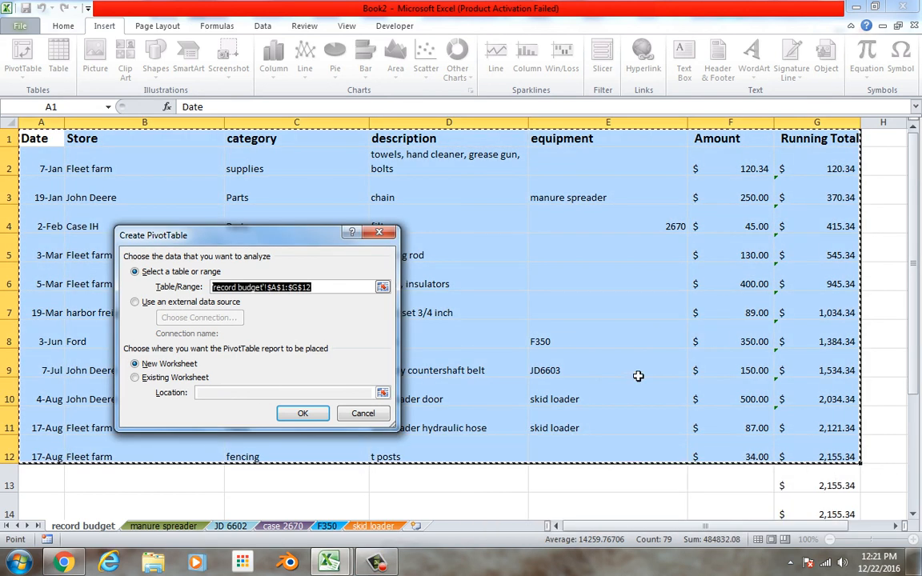
click(304, 414)
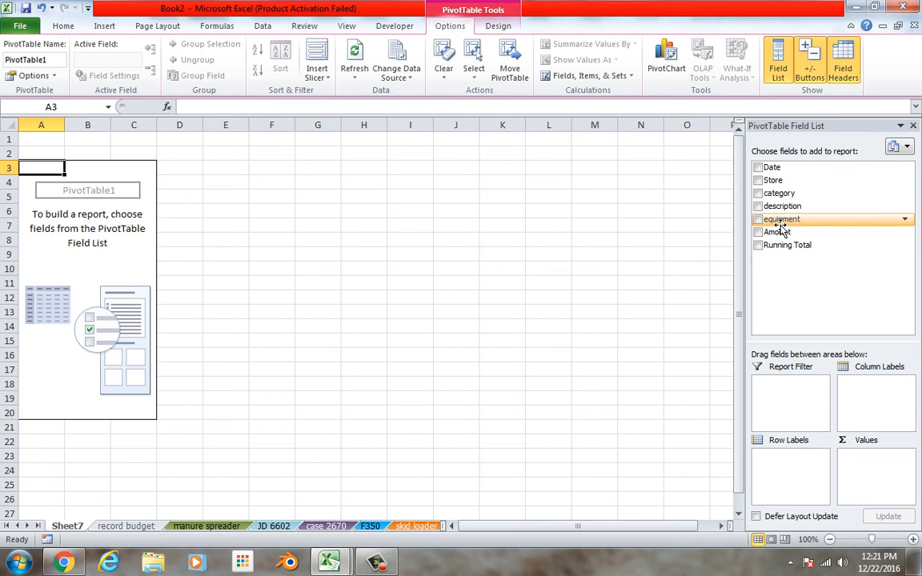
Step: Sum Amount by Store in the pivot table and apply the accounting format to the store amounts in B4:B8
drag(782, 181, 791, 471)
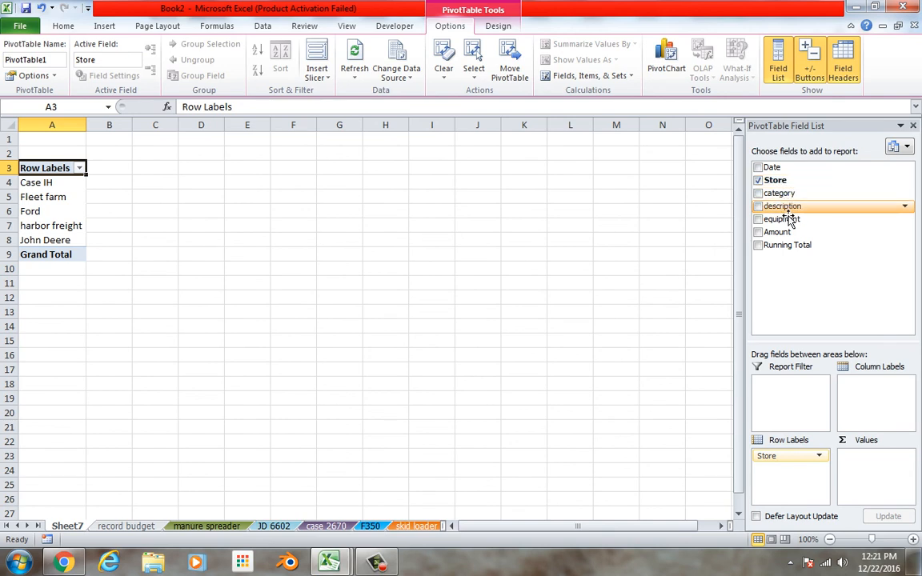
drag(793, 233, 874, 474)
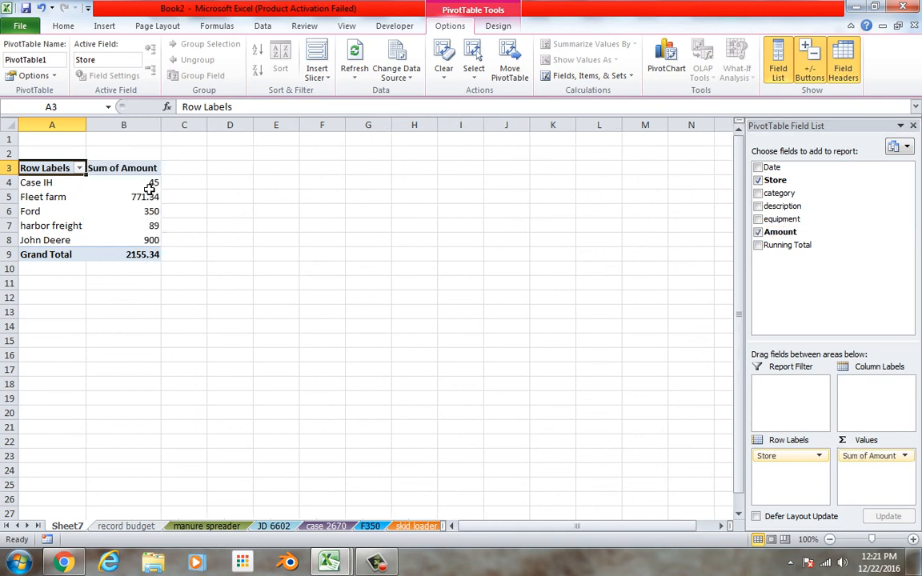
mouse_move(150, 188)
drag(150, 188, 148, 239)
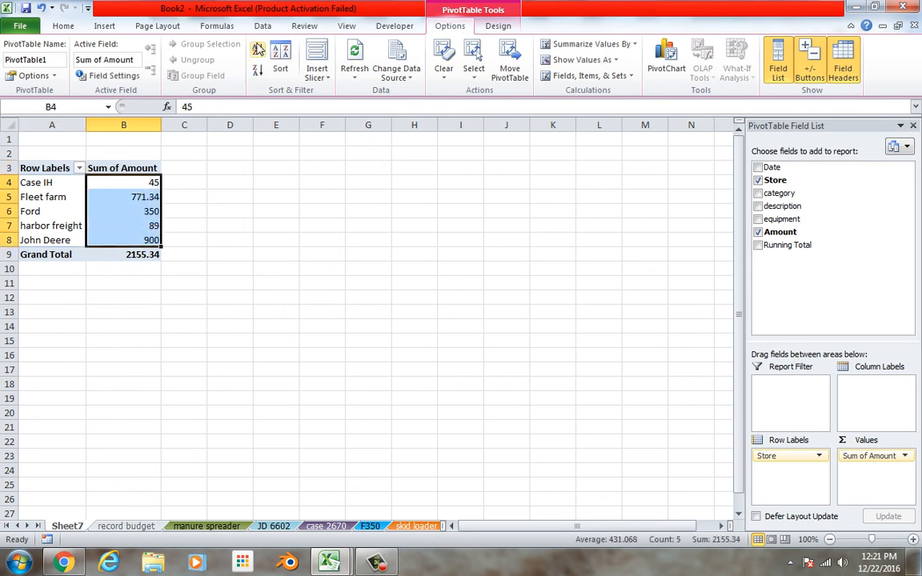
click(64, 28)
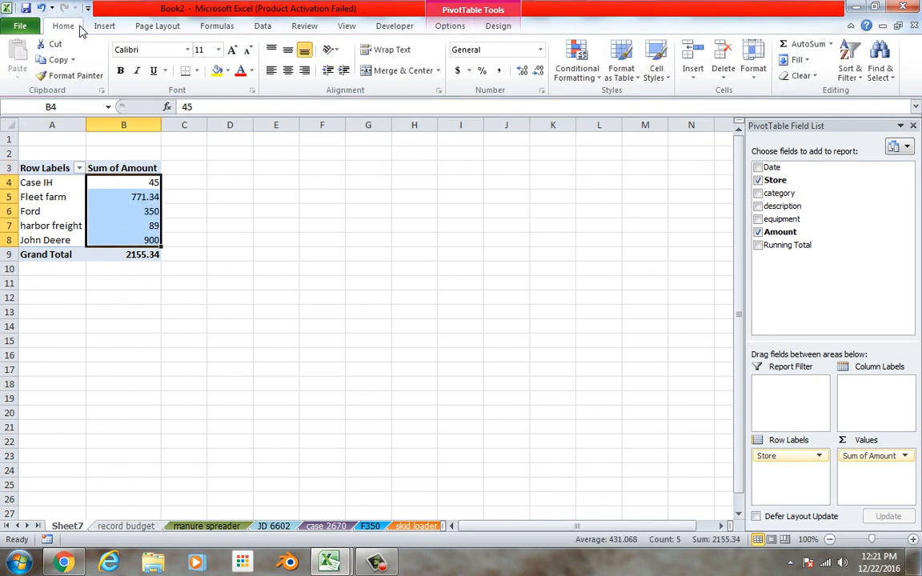
click(457, 71)
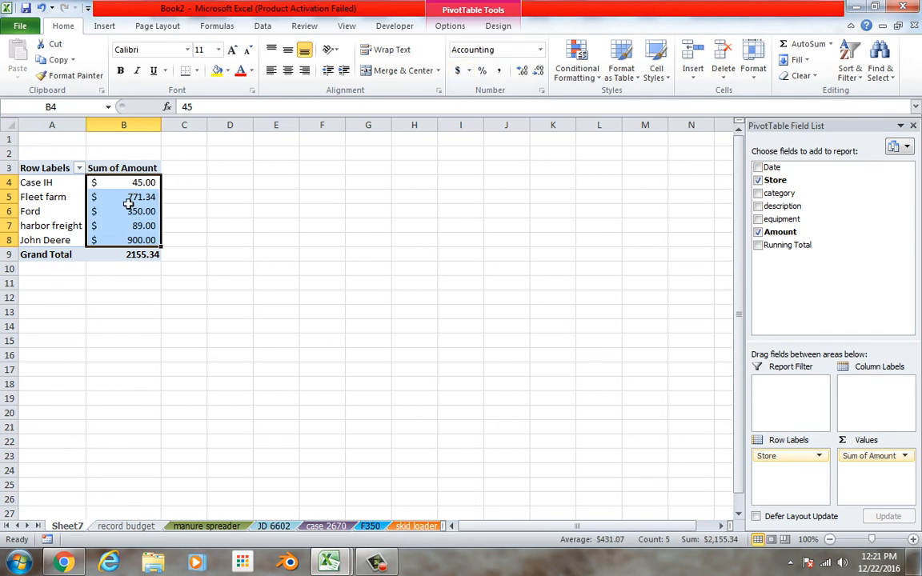
Step: Review the individual amounts on the record budget sheet and compare them with the store sums in the pivot table
click(126, 526)
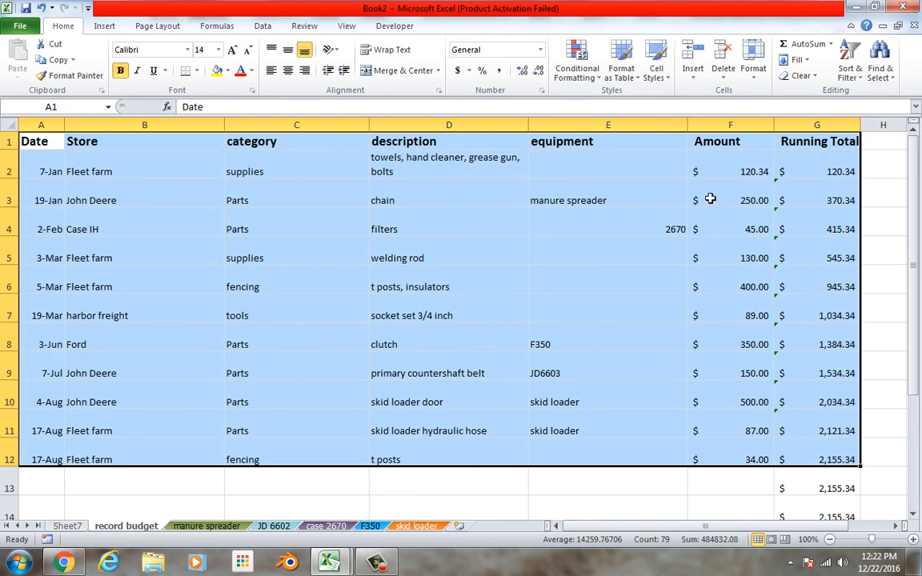
click(726, 175)
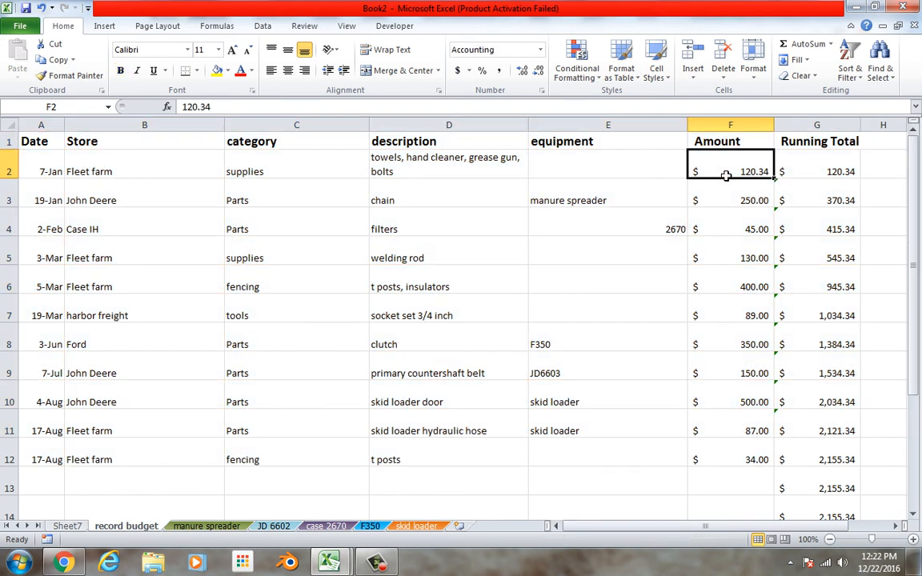
click(730, 260)
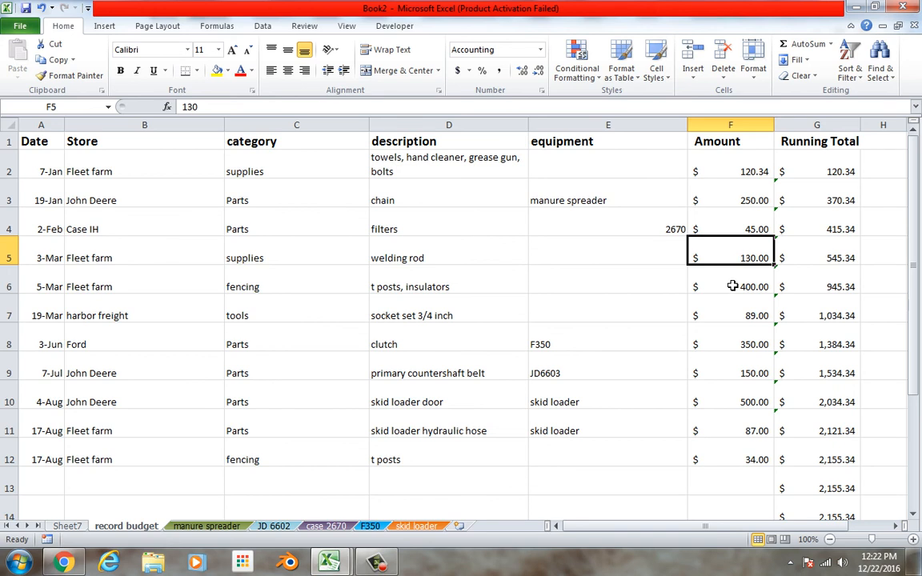
click(734, 288)
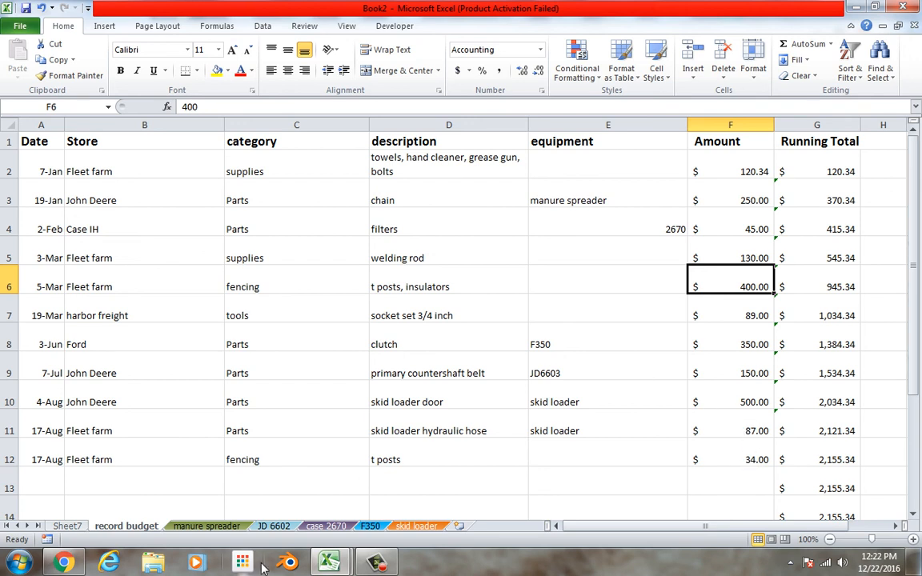
click(68, 525)
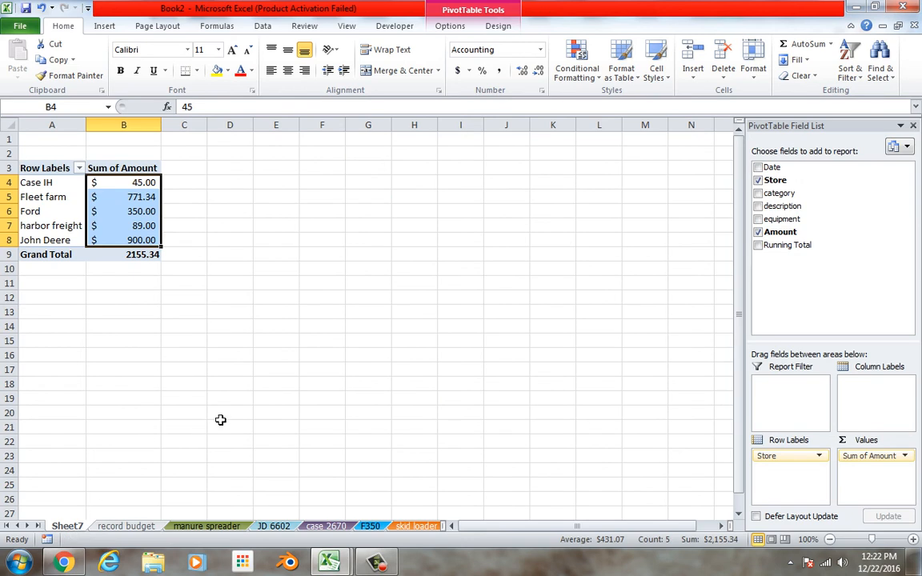
click(149, 212)
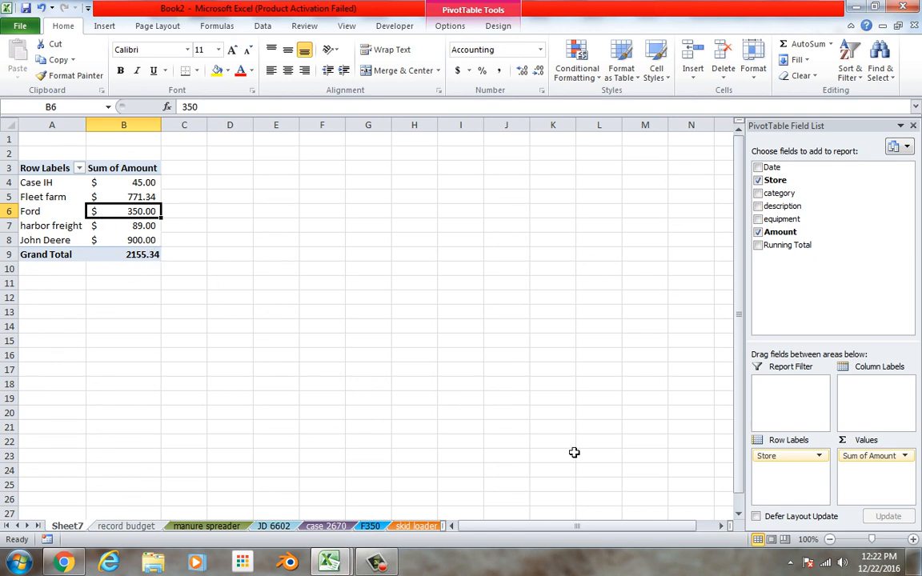
Step: Replace Store with equipment as the pivot table's row field and return to the record budget sheet
drag(788, 458, 811, 272)
drag(809, 230, 816, 464)
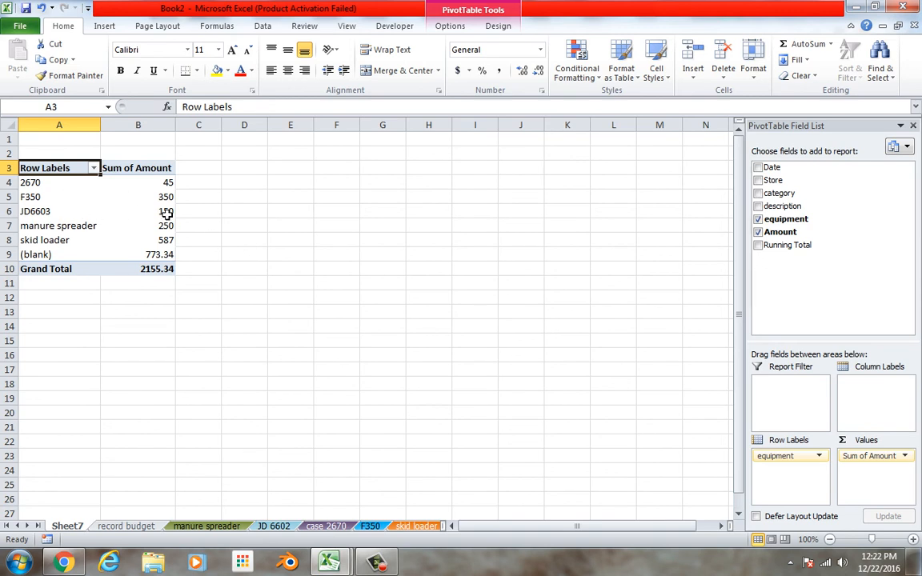
mouse_move(166, 213)
mouse_move(64, 218)
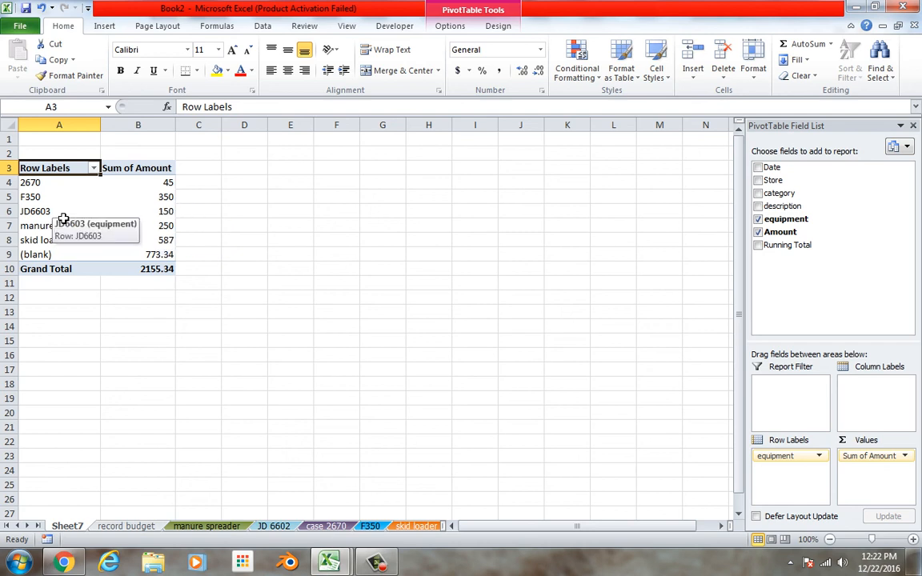
click(66, 214)
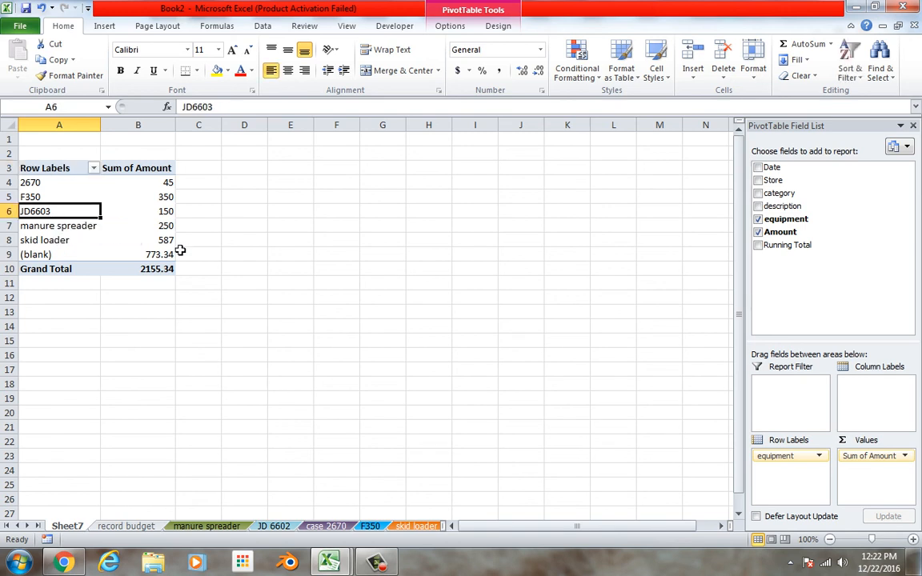
click(126, 526)
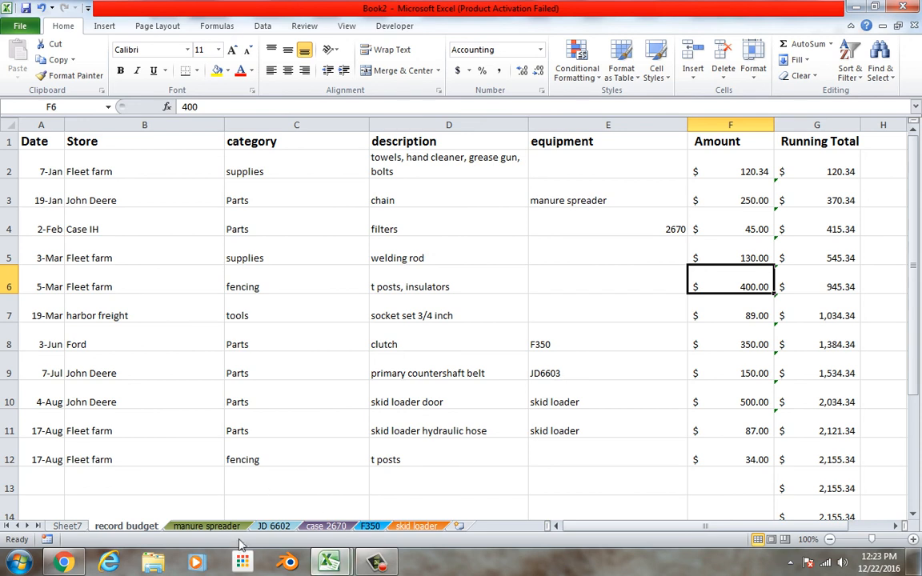
Step: Replace equipment with Date as the pivot table's row field
click(72, 526)
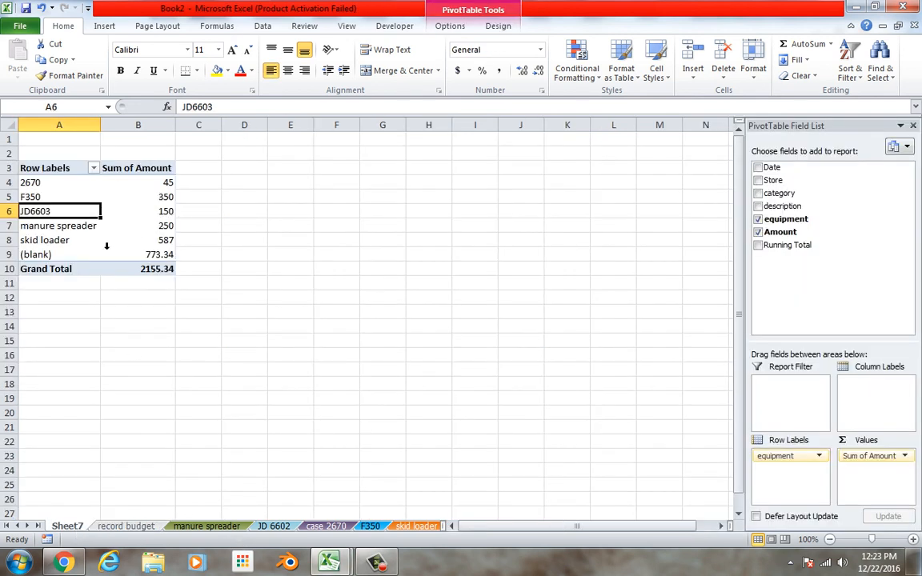
mouse_move(114, 233)
click(125, 526)
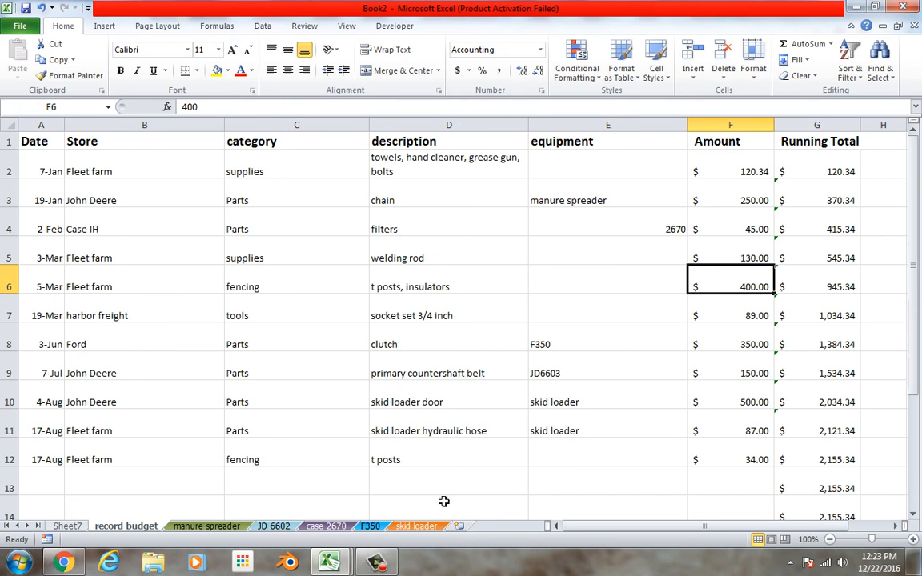
click(79, 526)
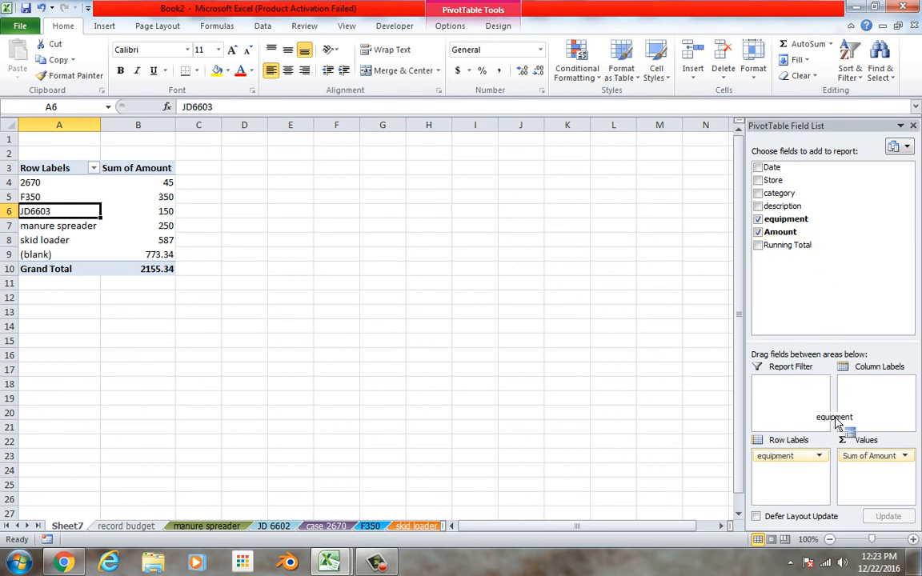
drag(818, 468, 712, 416)
drag(791, 169, 808, 478)
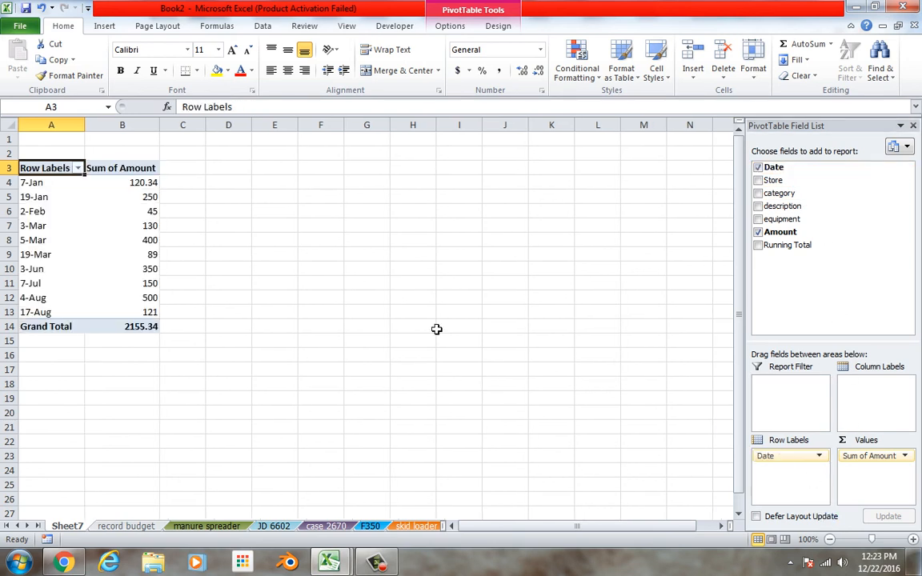
click(378, 563)
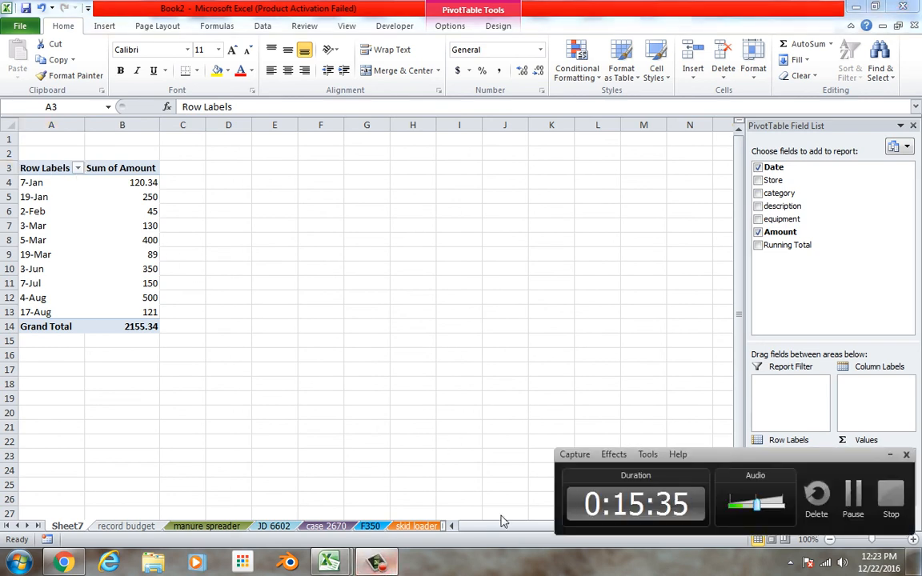
click(850, 496)
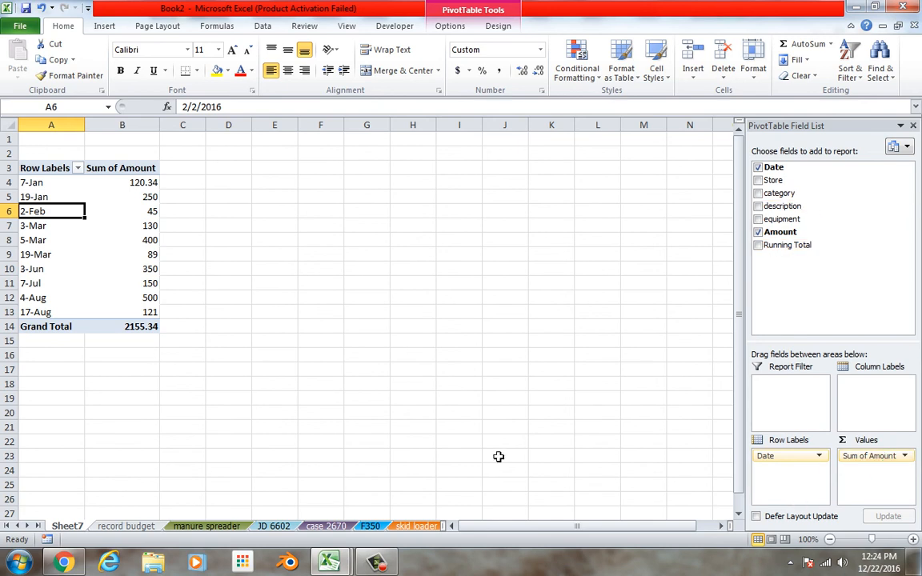
Step: Group the pivot table's dates by Months and apply the accounting format to the monthly amounts in B4:B9
right_click(44, 230)
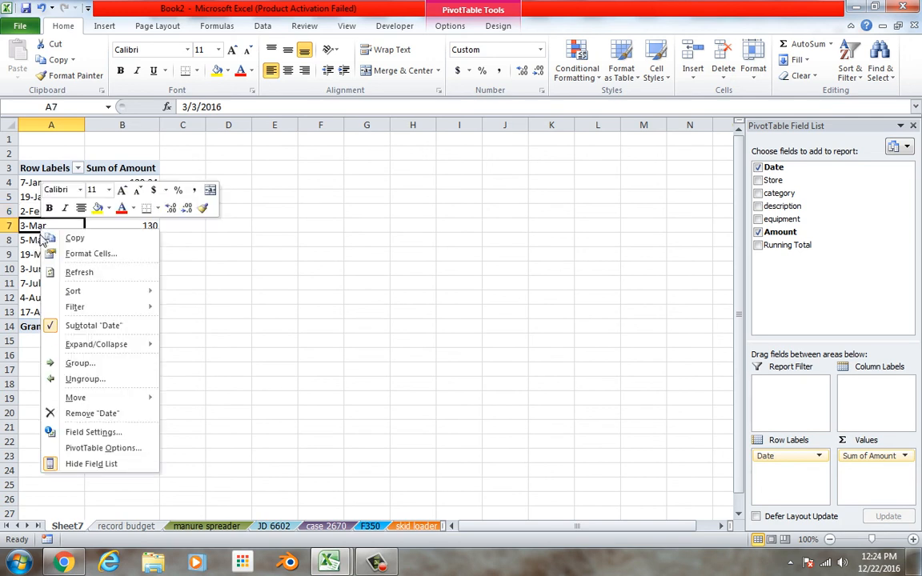
click(74, 364)
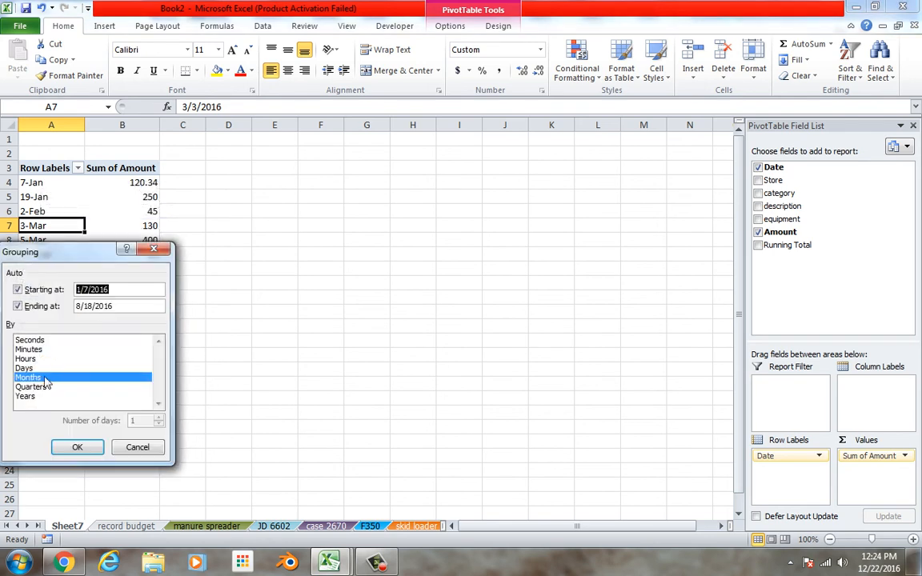
click(46, 379)
click(46, 379)
click(74, 448)
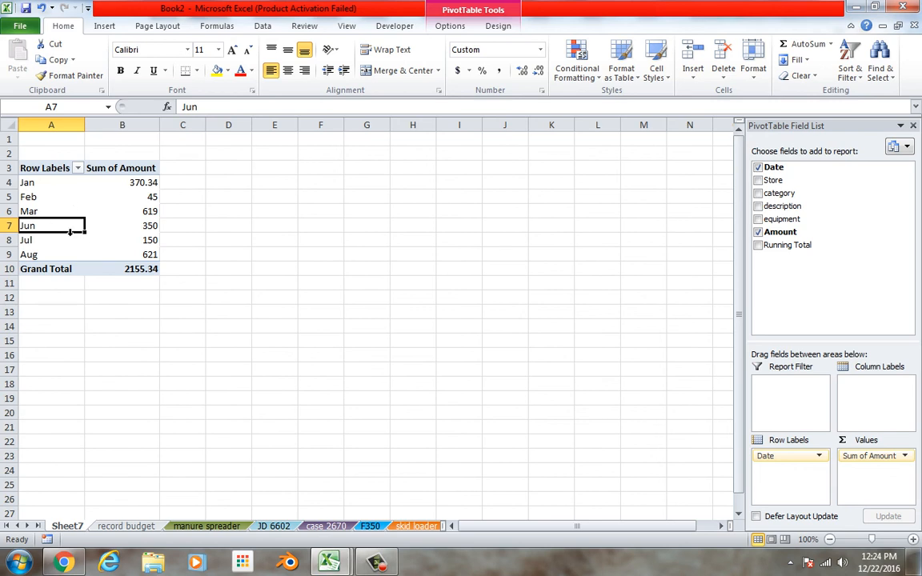
drag(126, 173, 144, 254)
click(458, 71)
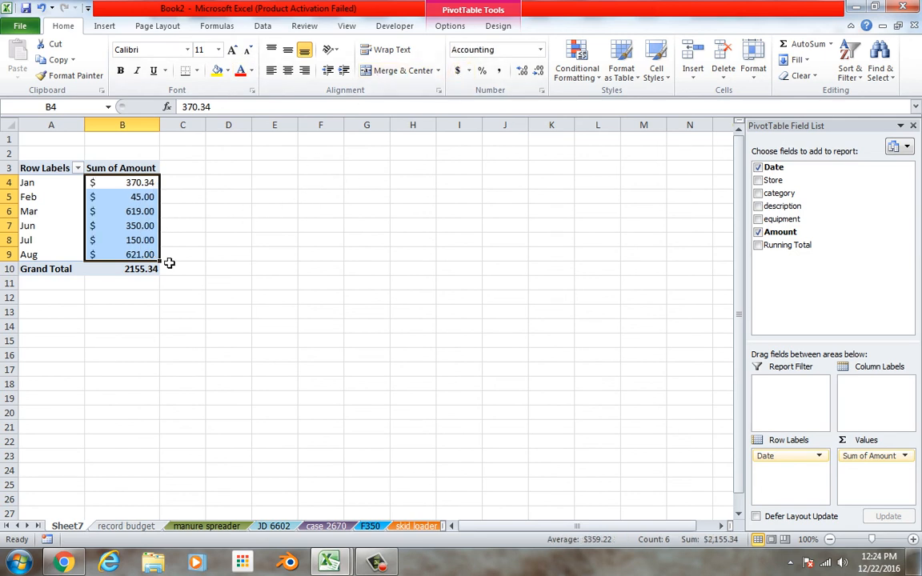
Step: On the skid loader sheet, enter "year total" in B12 and sum C2:C11 with AutoSum in C12
click(229, 525)
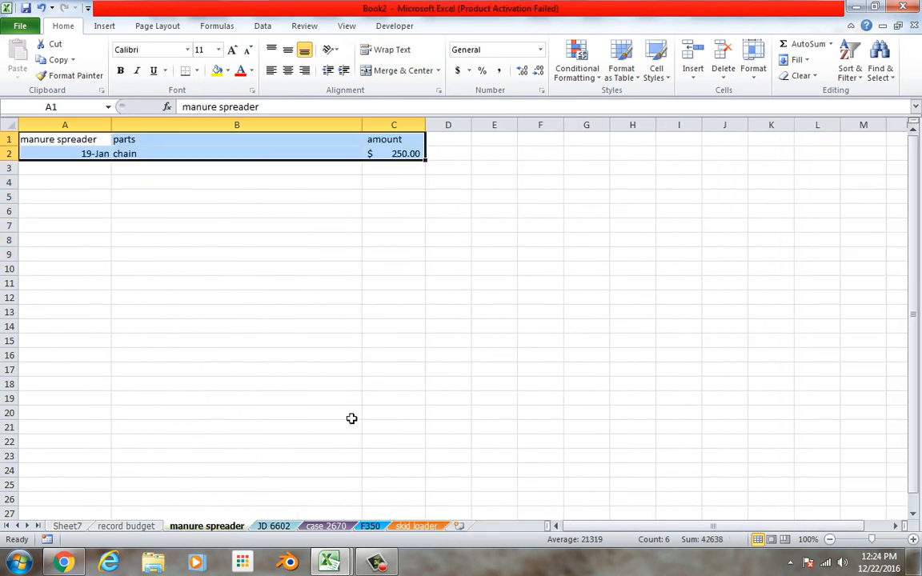
click(273, 525)
click(325, 525)
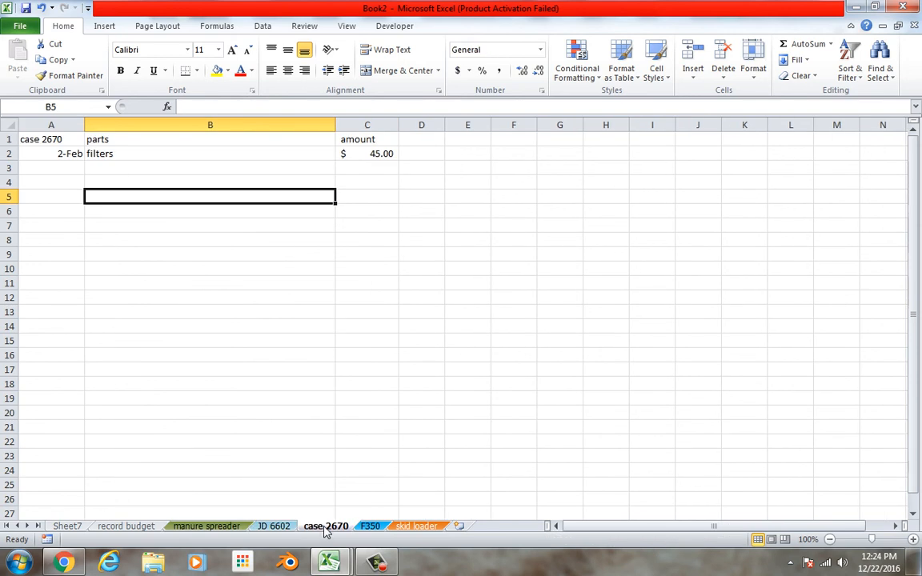
click(416, 526)
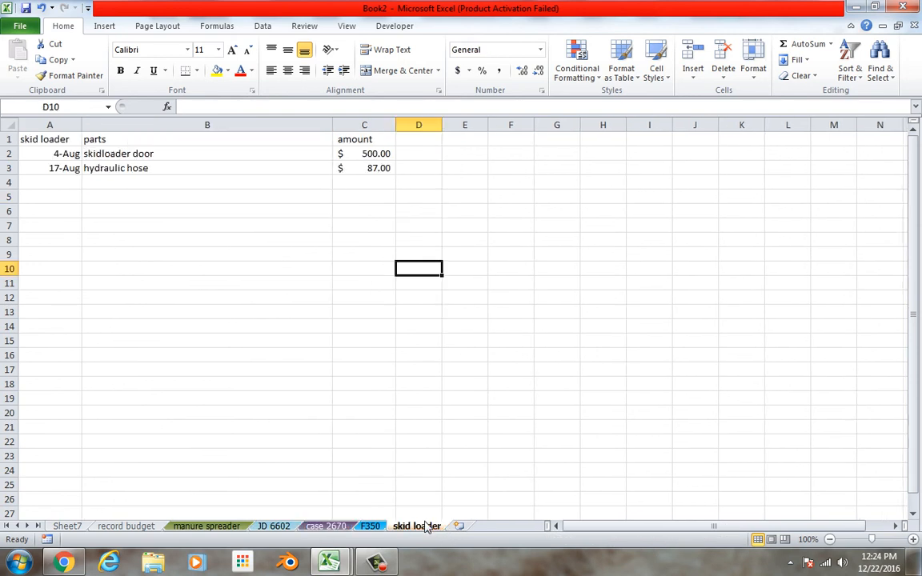
click(375, 296)
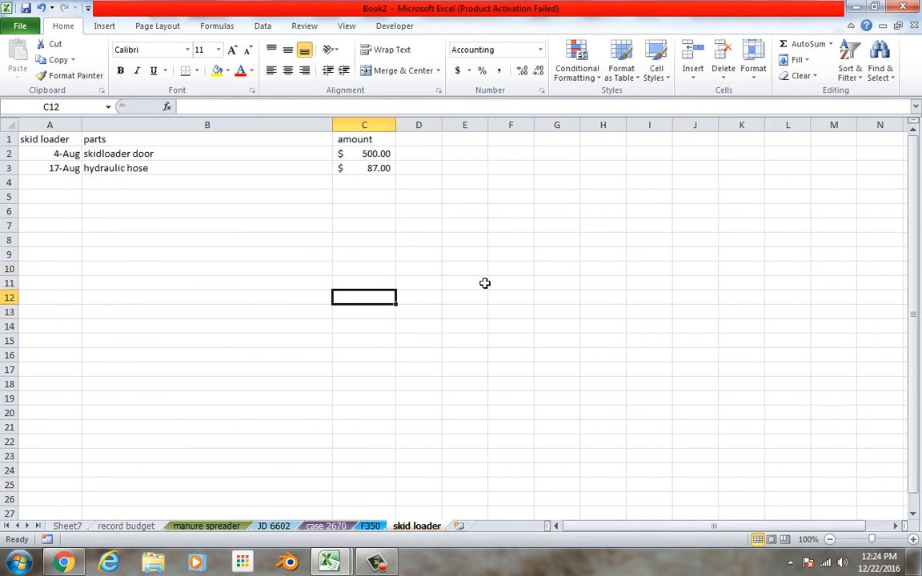
click(121, 302)
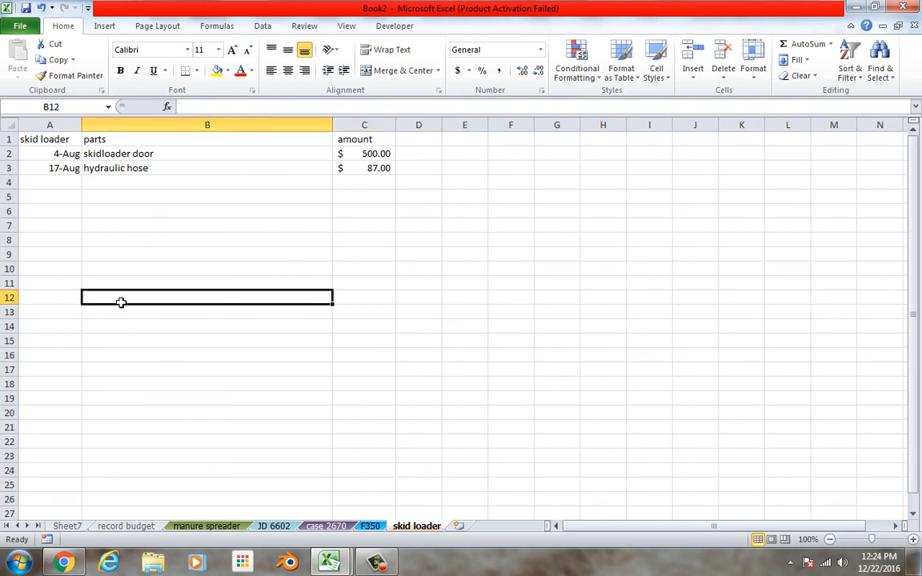
text(yea)
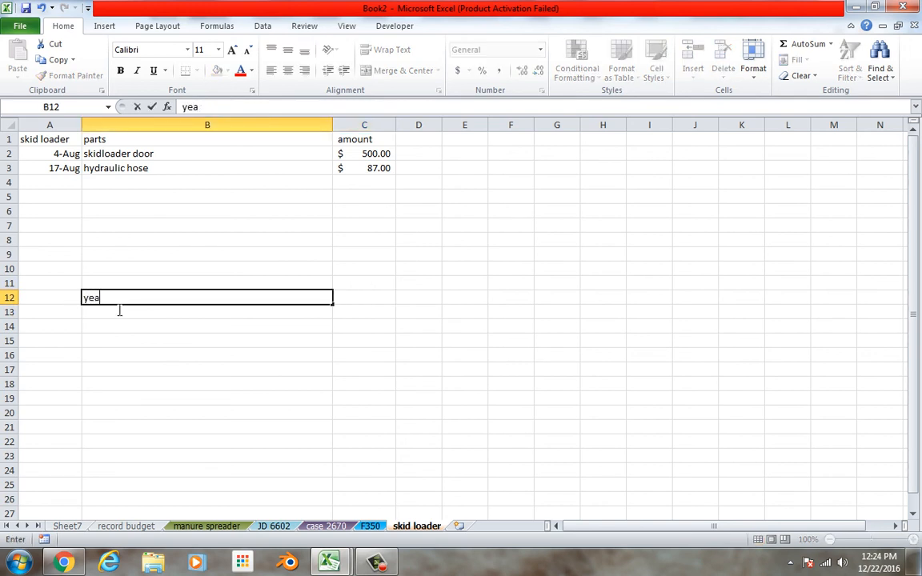
text(r total)
click(367, 300)
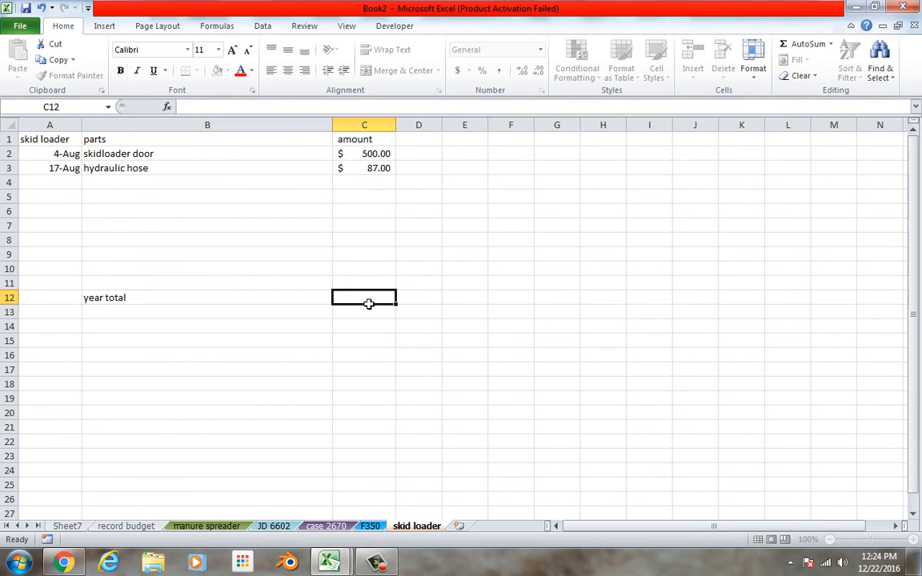
click(807, 46)
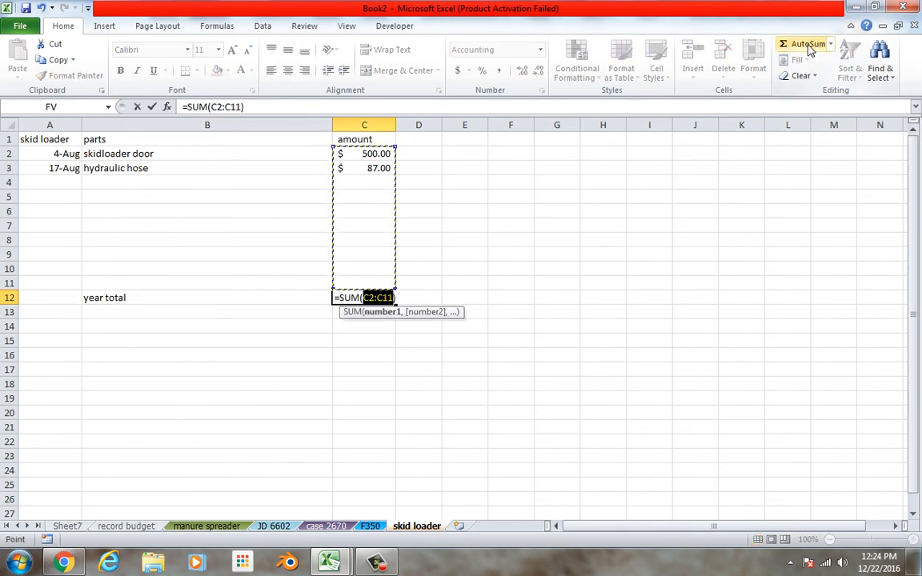
key(Return)
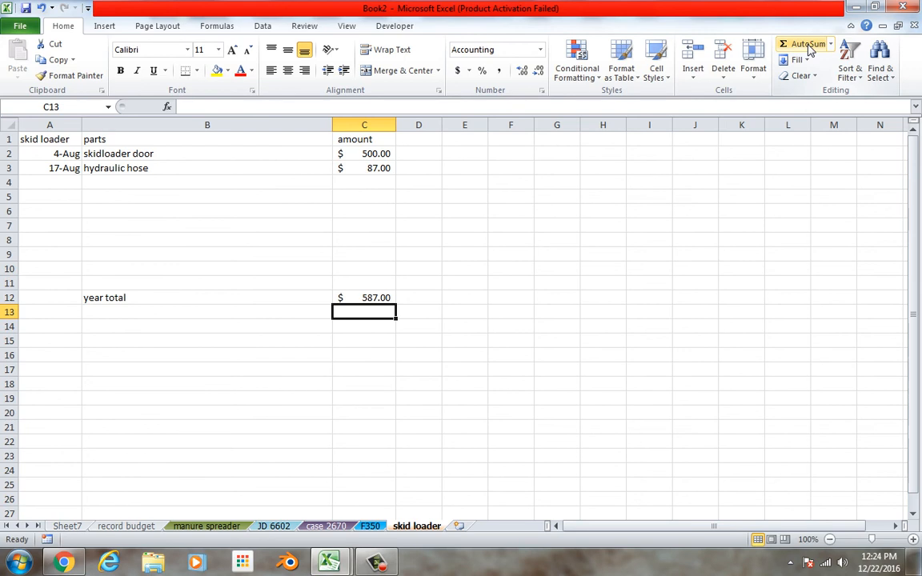
Step: On the F350 sheet, enter "year total" in B14 and sum C2:C13 with AutoSum in C14
click(370, 527)
click(192, 326)
text(year total)
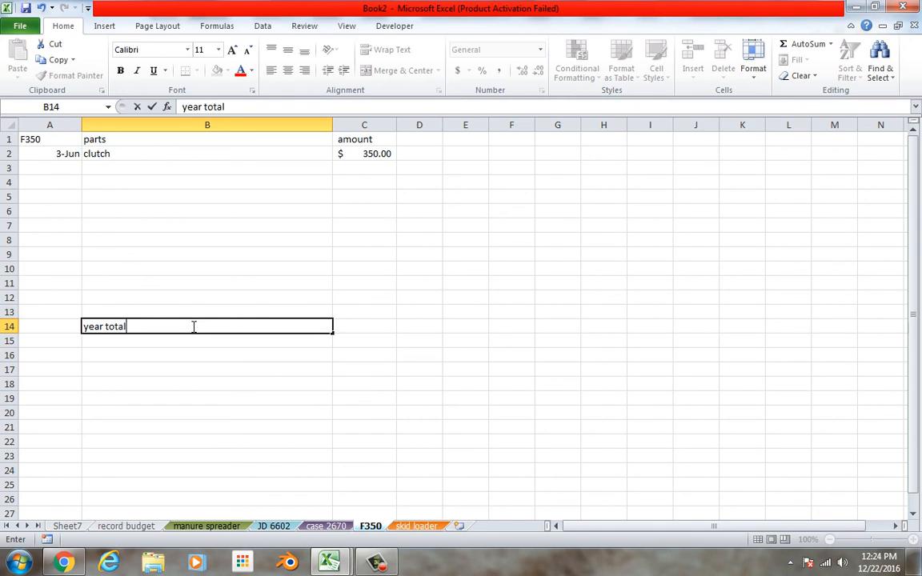
key(Tab)
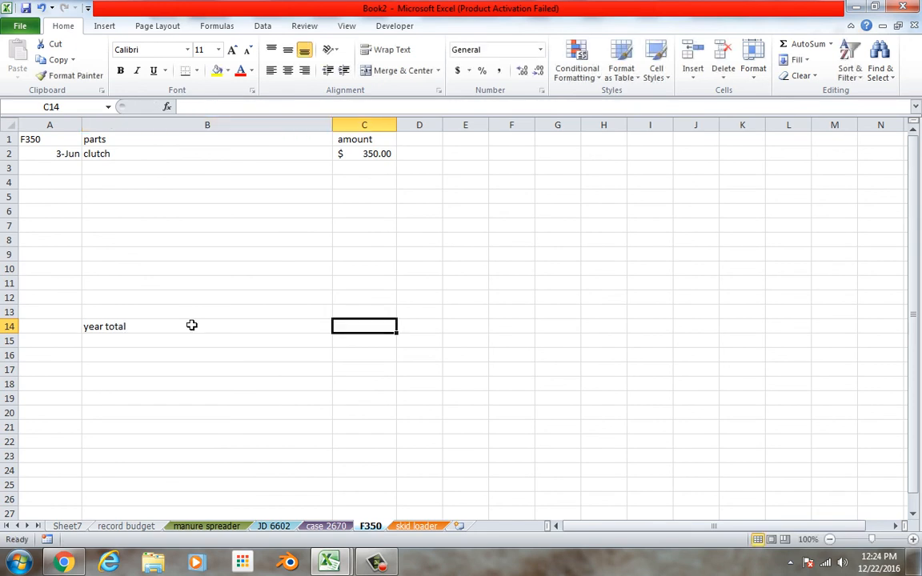
click(807, 44)
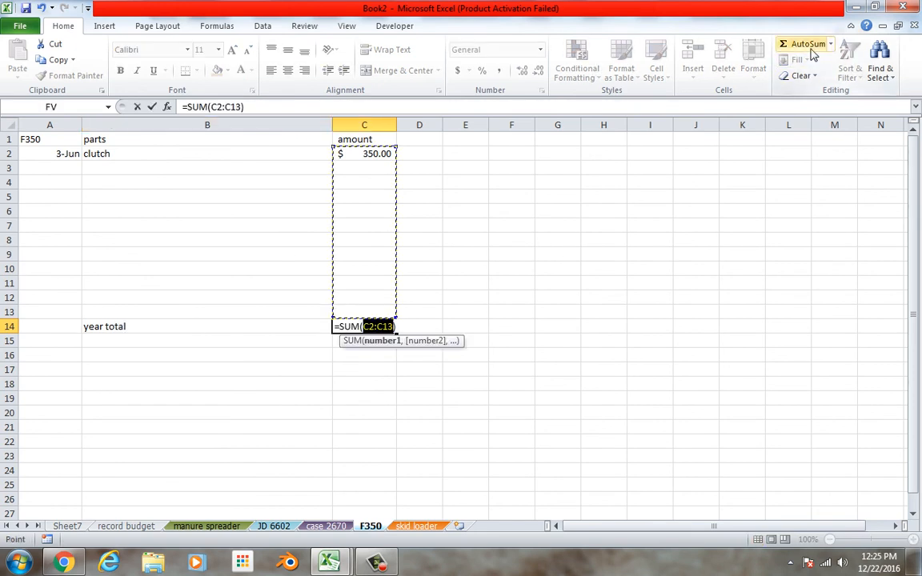
key(Return)
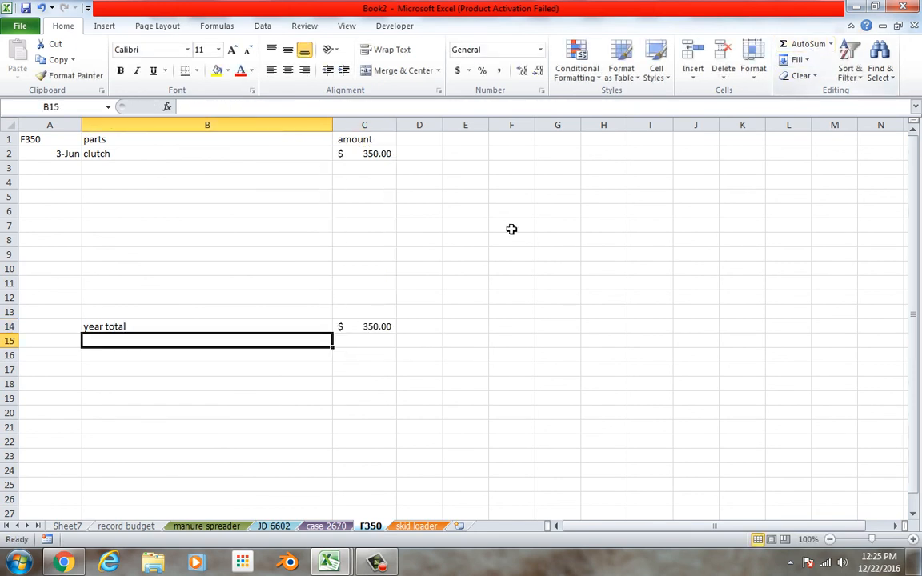
Step: Swap Date for equipment as the row field of the pivot table on Sheet7 and return to the record budget sheet
click(67, 526)
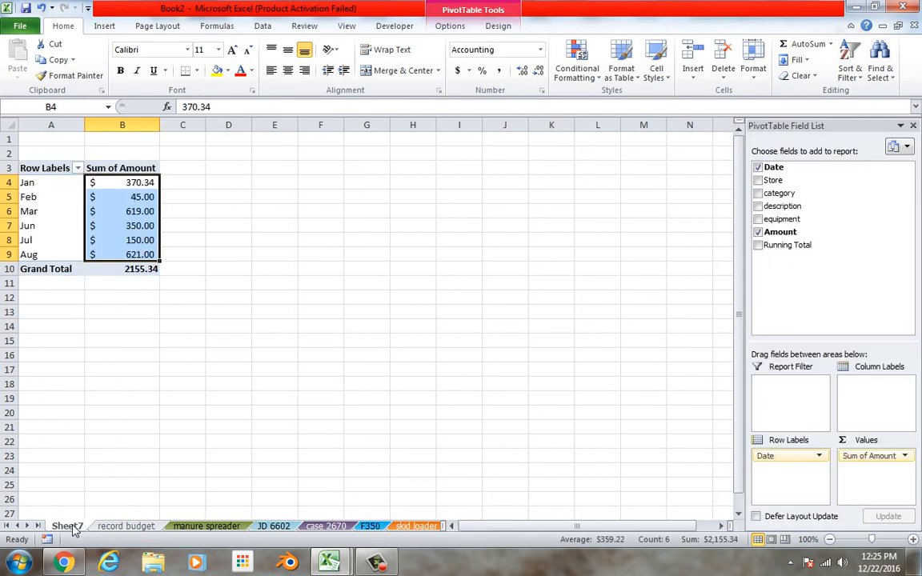
drag(819, 457, 781, 471)
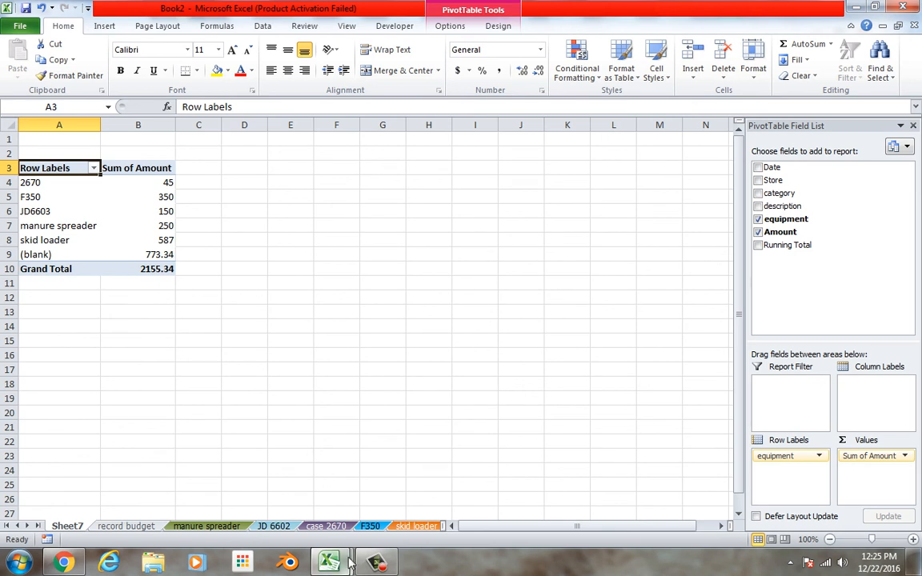
mouse_move(373, 565)
click(374, 565)
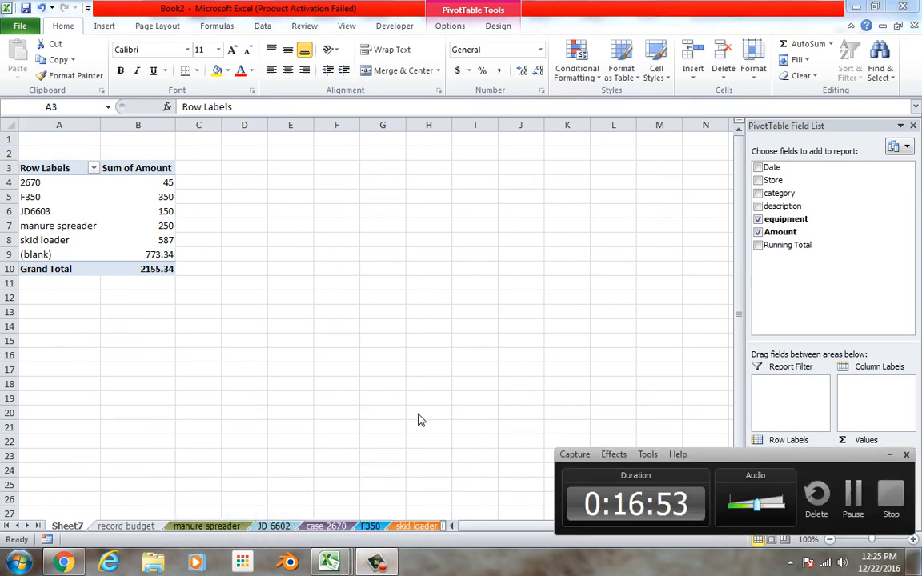
click(128, 526)
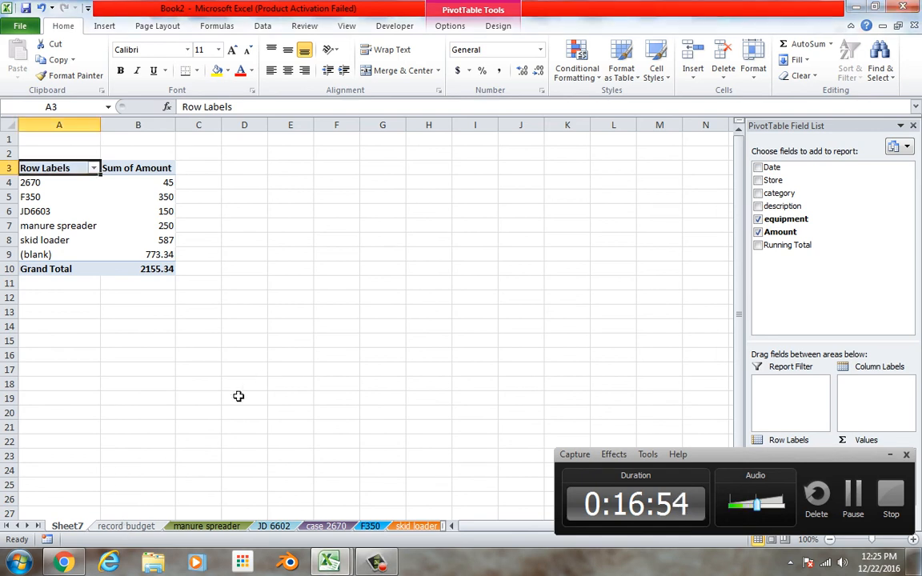
click(126, 526)
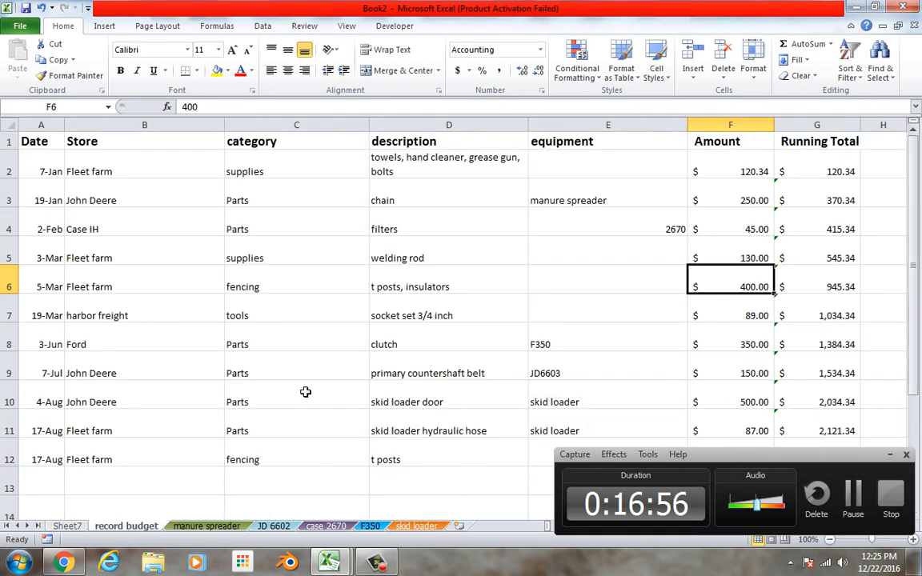